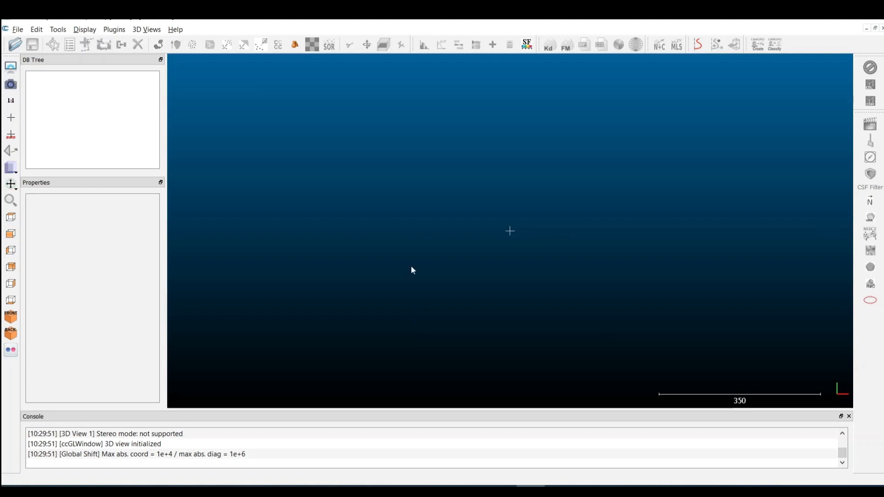
- Open the point cloud file slice1.las from the temp_exports folder inside Malthi2015
left_click(18, 30)
left_click(21, 42)
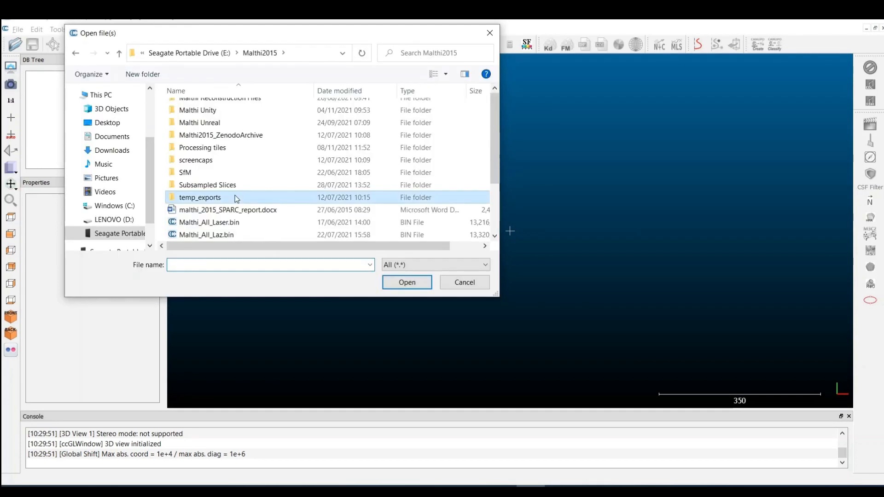
double_click(225, 198)
left_click(223, 121)
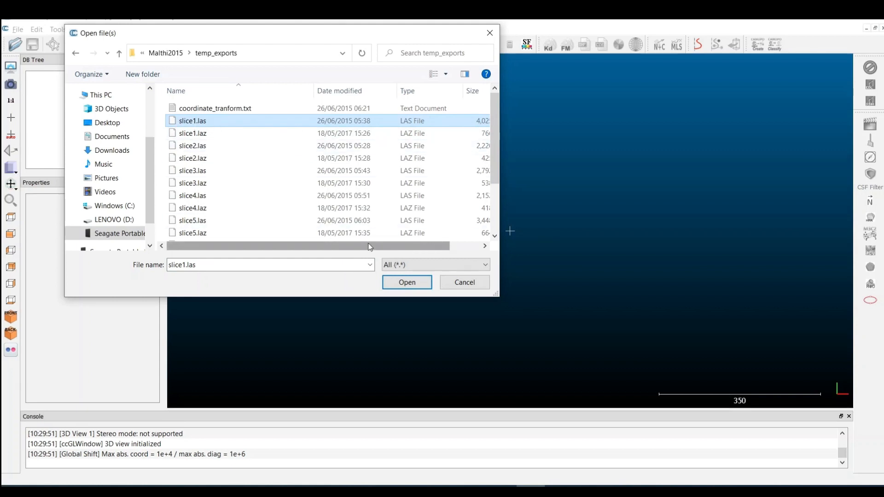
left_click_drag(357, 245, 419, 245)
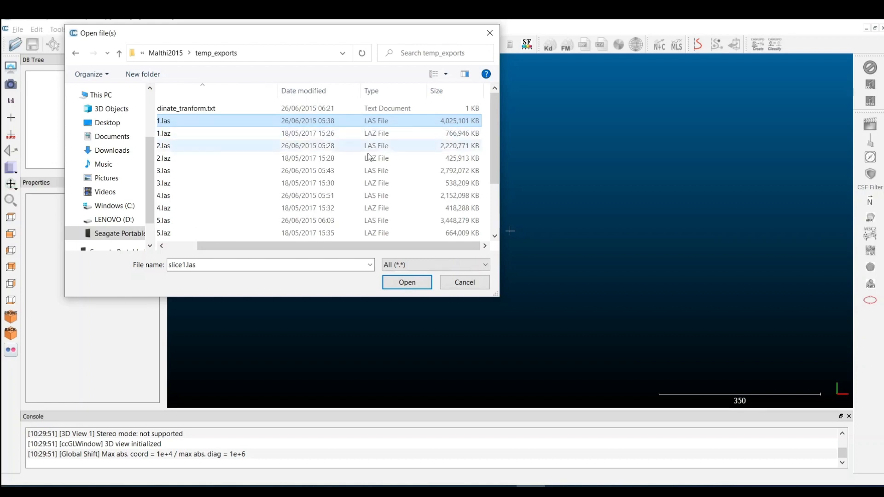
left_click_drag(359, 247, 328, 246)
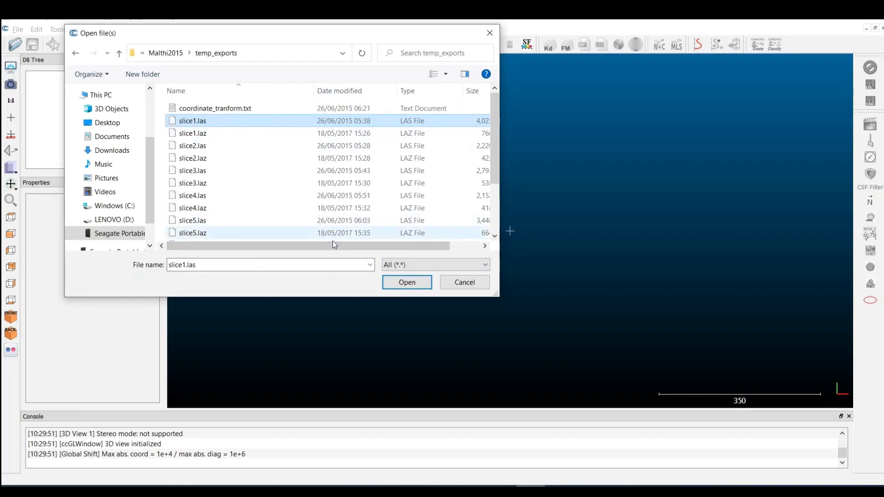
left_click(411, 283)
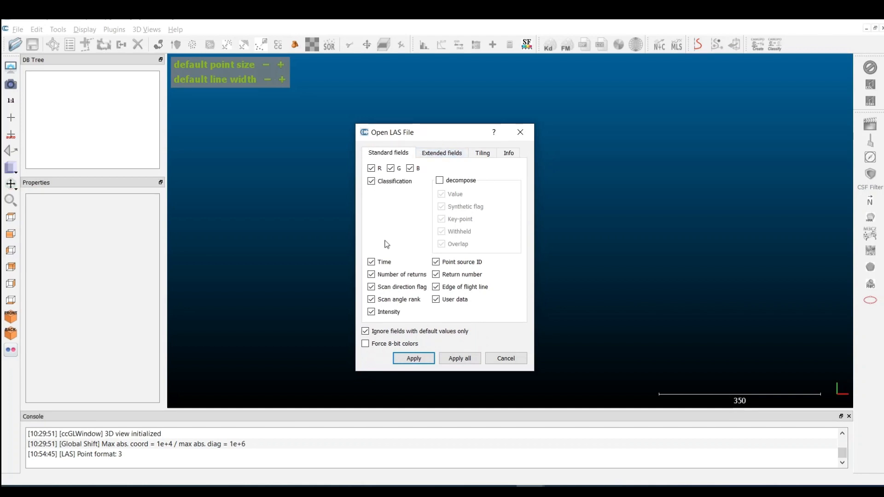
- Review the LAS file's extended fields, tiling and info, then import it with all standard fields enabled
left_click(453, 153)
left_click(484, 153)
left_click(511, 154)
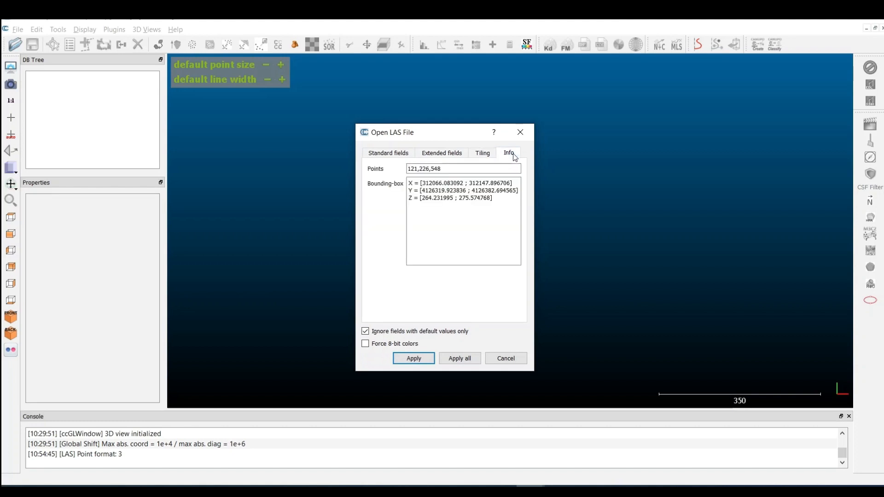
left_click(388, 154)
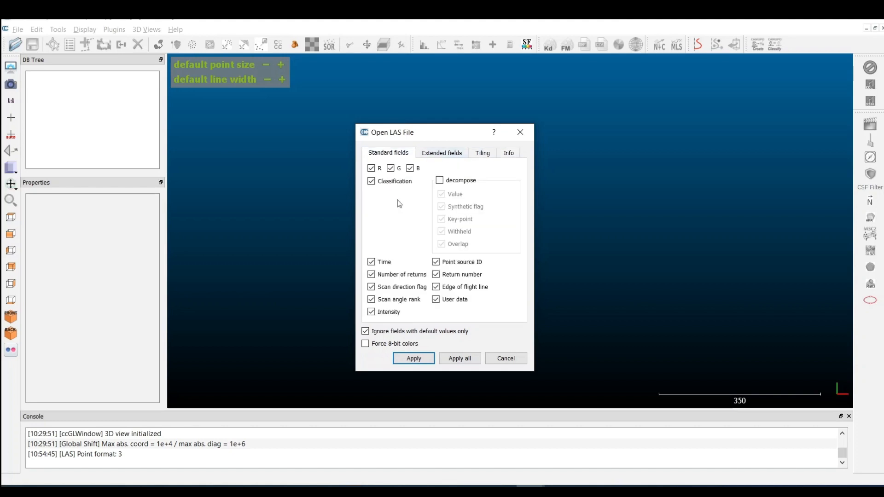
left_click(413, 359)
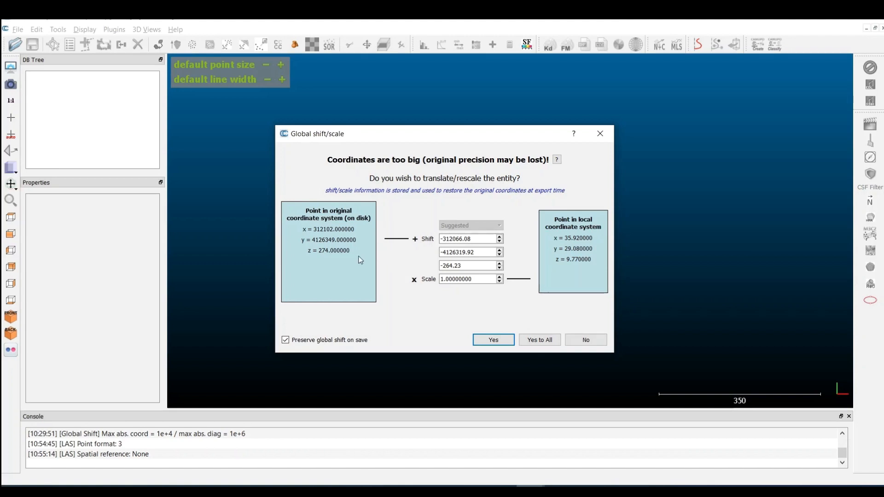
- Disable preserving the global shift on save and accept the suggested shift of -312066.08, -4126319.92, -264.23 at scale 1
mouse_move(350, 267)
left_click(285, 340)
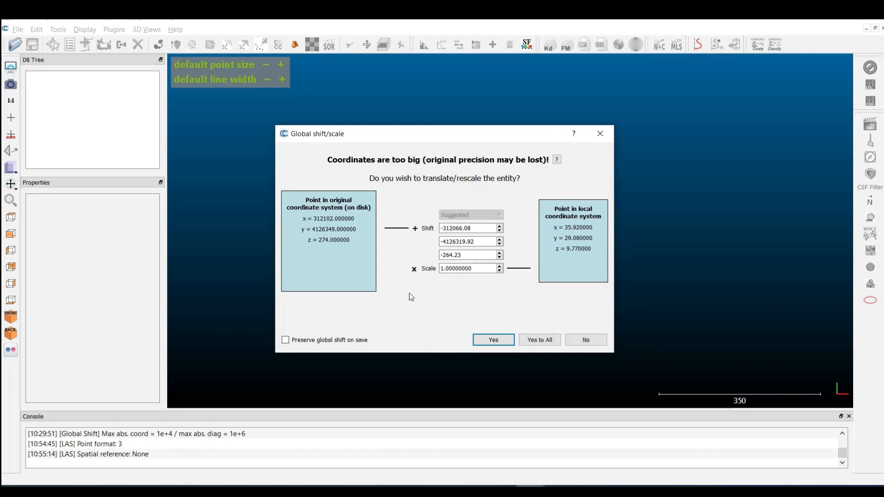
left_click(502, 339)
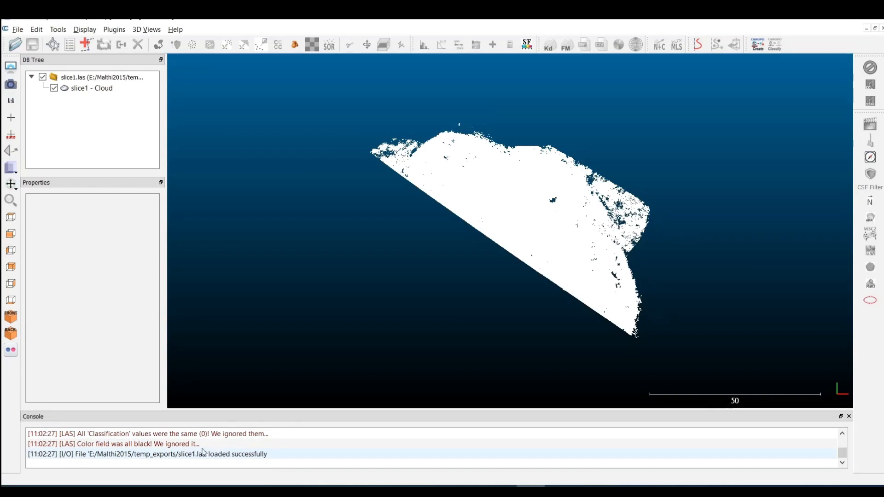
- Read through the console log for the import's recentering translation, ignored LAS fields and loading status
scroll(198, 453, "up", 4)
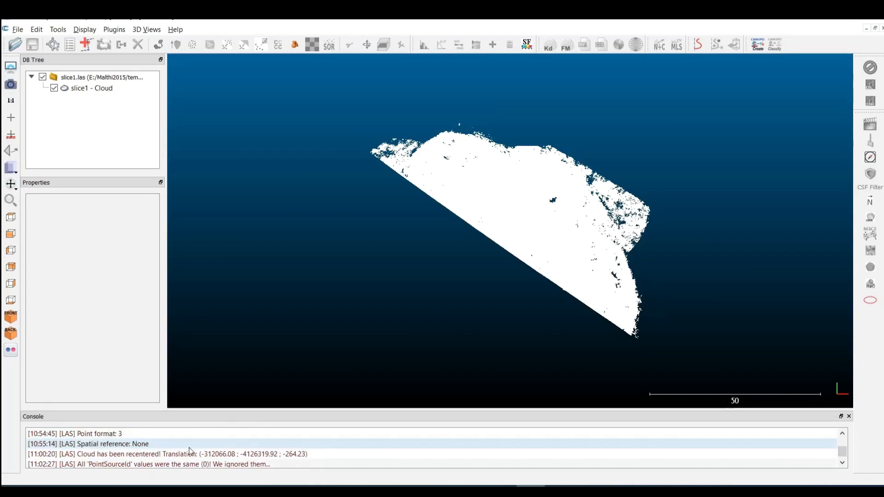
scroll(190, 451, "down", 2)
scroll(185, 460, "up", 2)
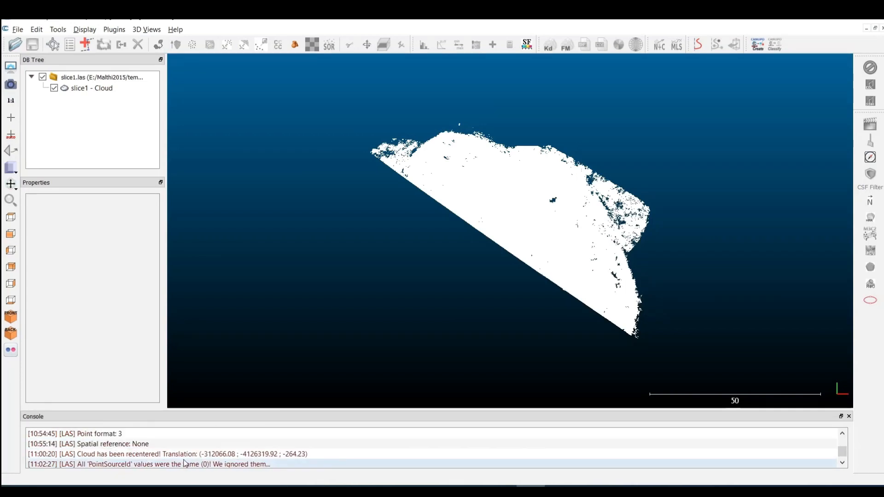
scroll(183, 461, "up", 1)
scroll(177, 458, "down", 3)
scroll(176, 456, "up", 3)
scroll(170, 456, "down", 1)
scroll(171, 456, "down", 2)
scroll(179, 456, "up", 2)
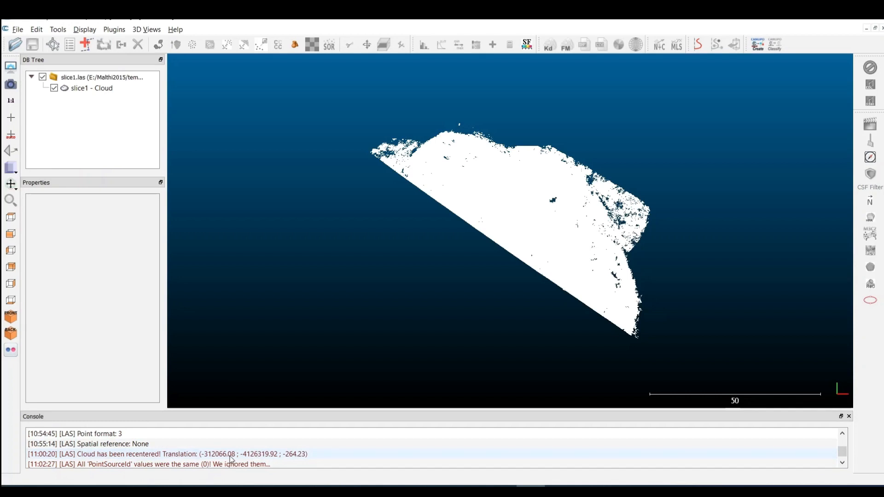
scroll(193, 457, "down", 3)
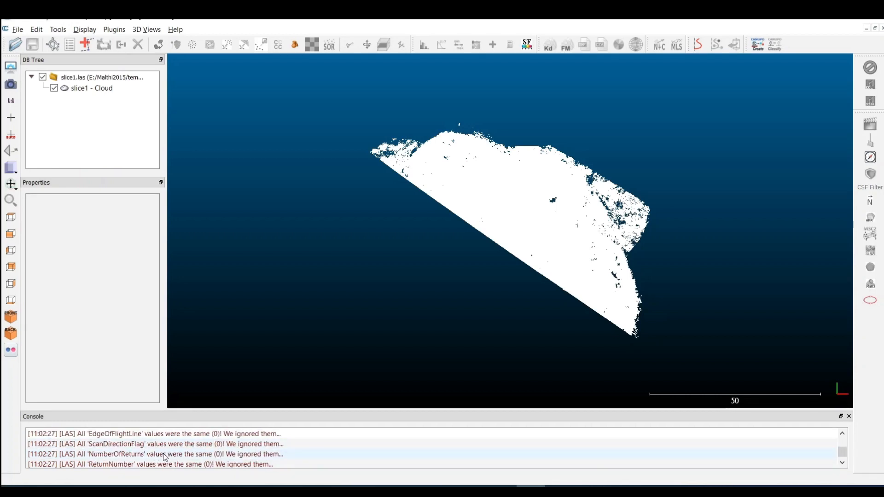
scroll(165, 457, "down", 2)
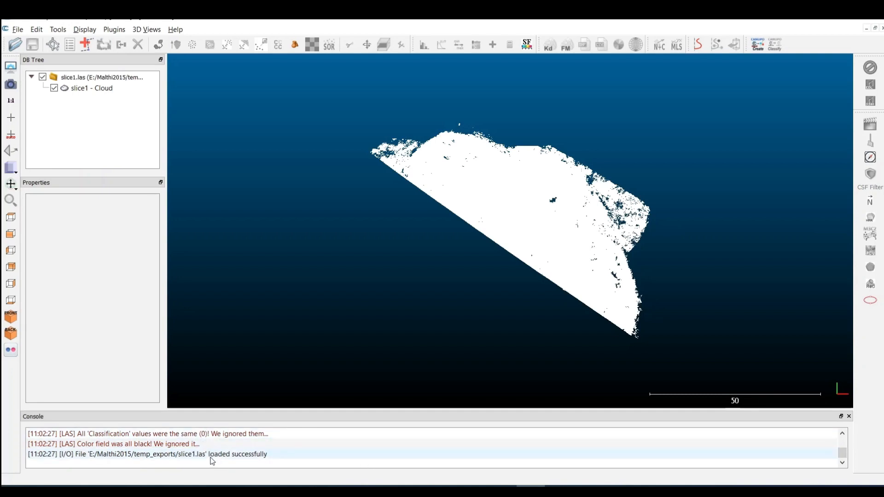
scroll(210, 456, "up", 1)
scroll(209, 455, "up", 2)
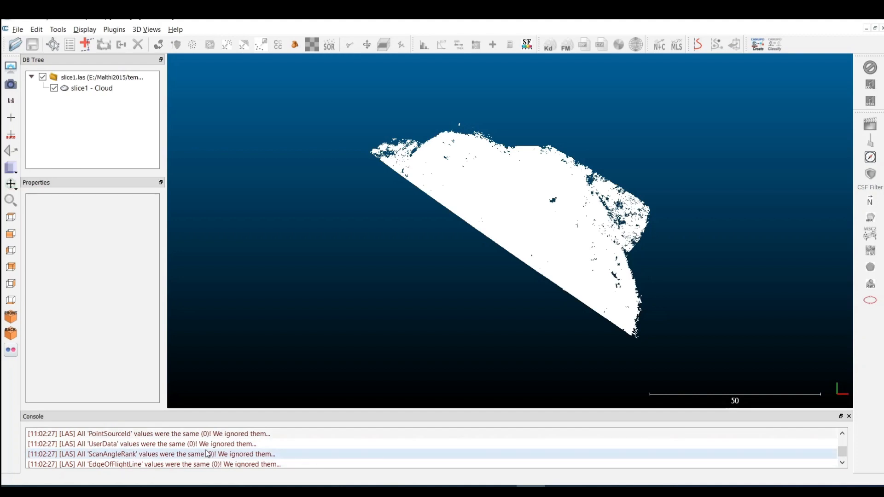
scroll(209, 455, "up", 1)
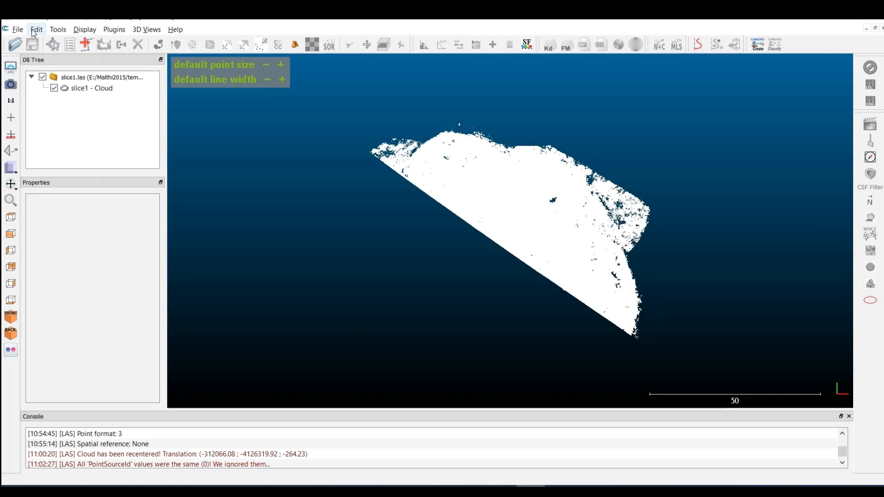
- Apply the EDL shader to the 3D view to bring out relief in the point cloud
left_click(78, 31)
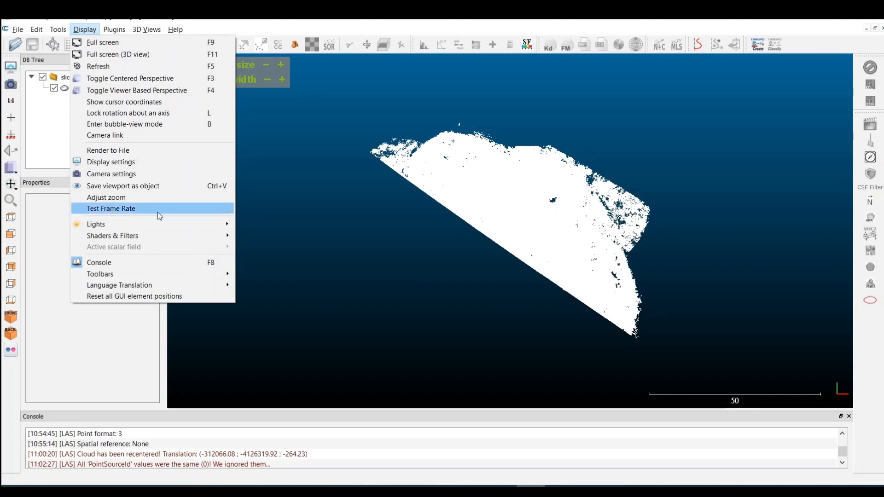
mouse_move(162, 235)
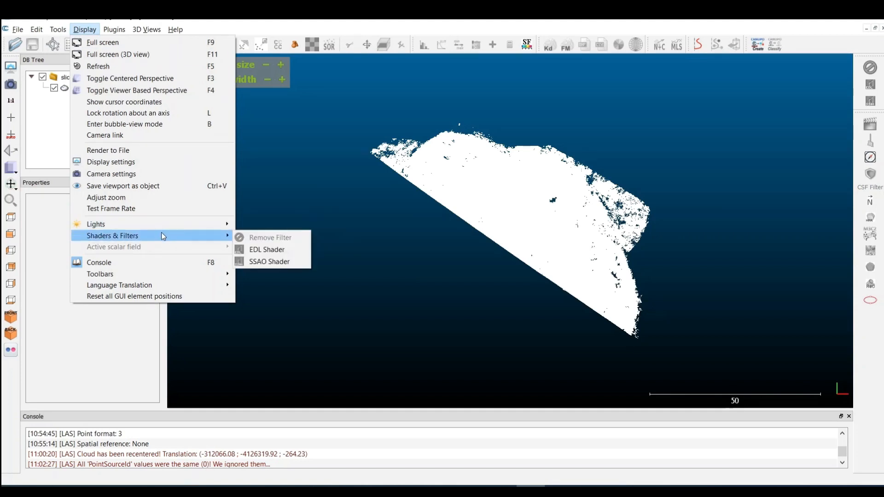
left_click(292, 253)
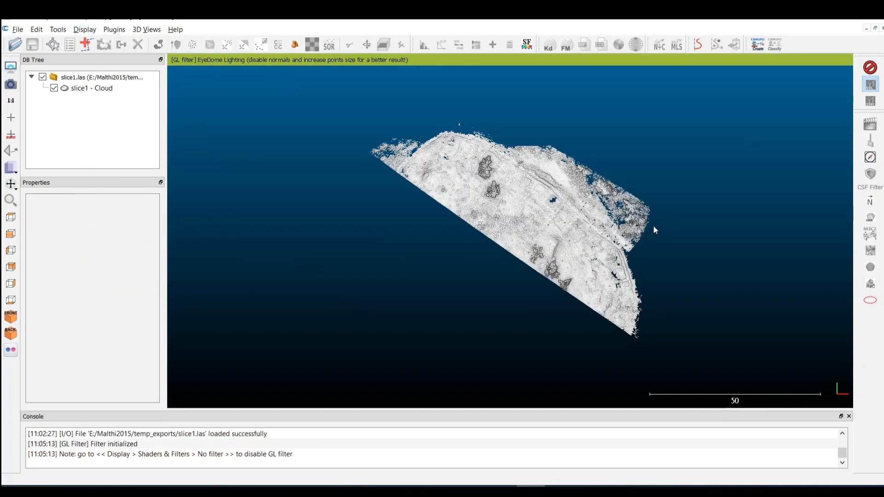
- Export the slice1 cloud's Z coordinate to a scalar field so the points are coloured by height
scroll(555, 251, "up", 4)
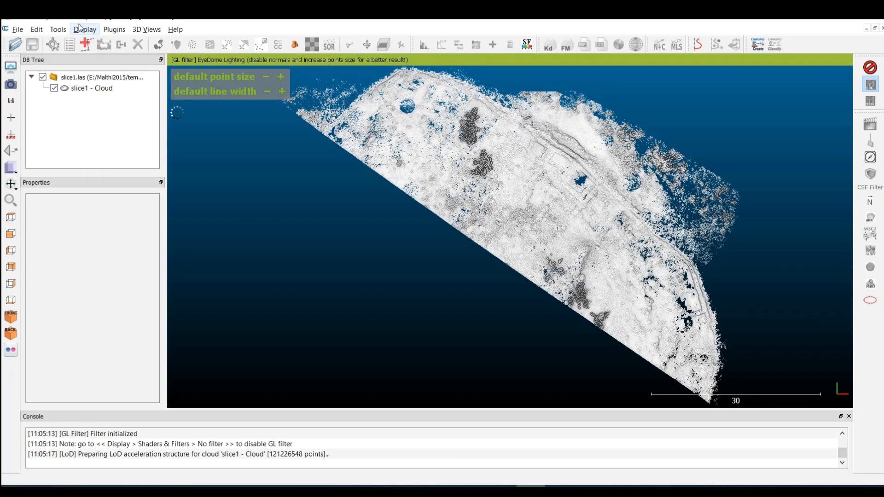
left_click(84, 89)
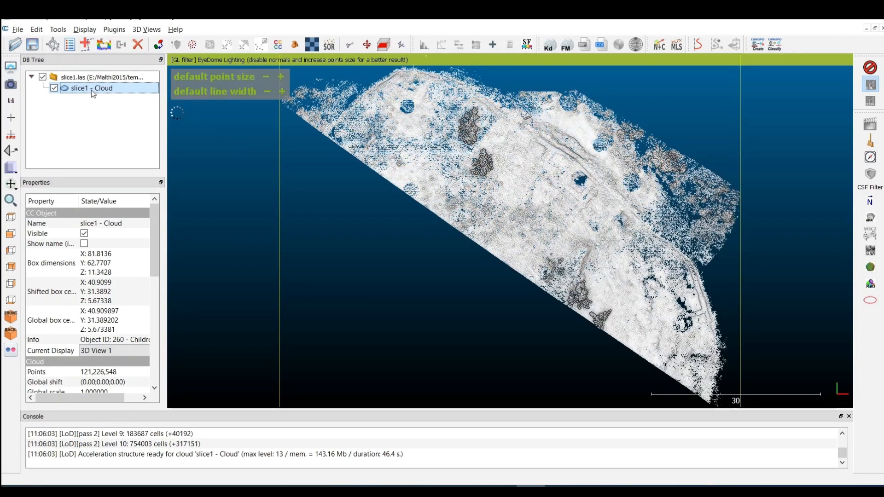
left_click(38, 30)
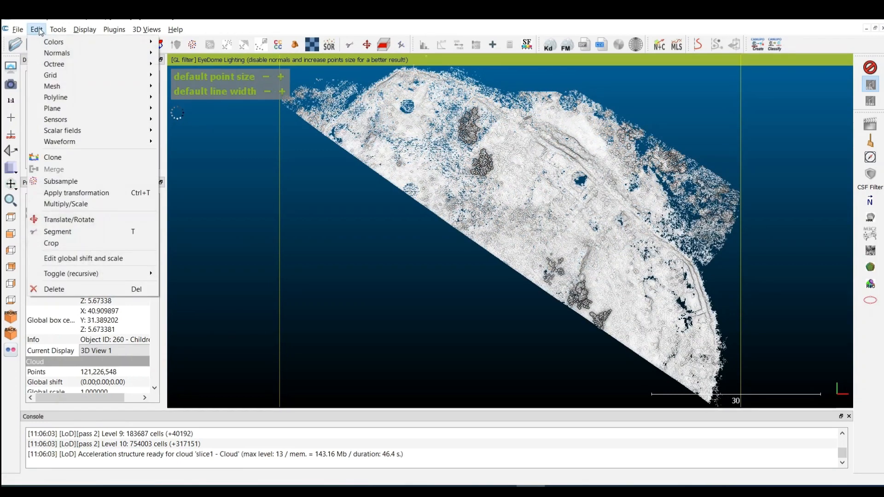
mouse_move(90, 134)
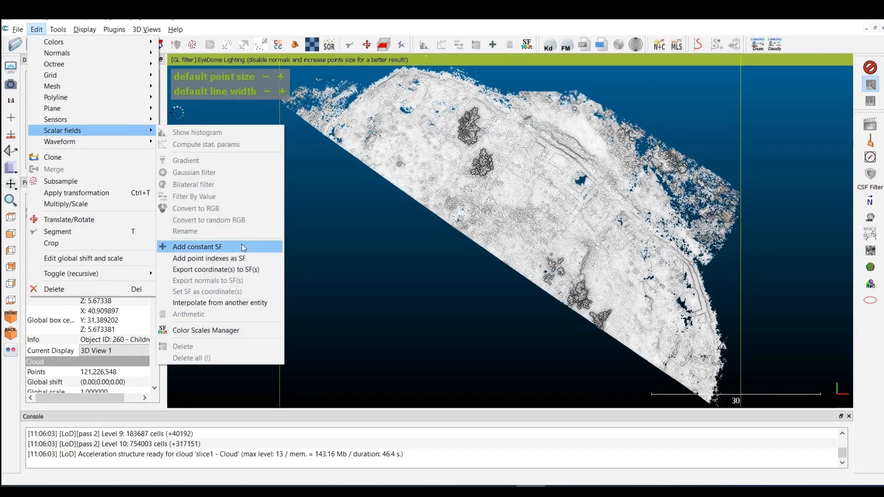
left_click(256, 272)
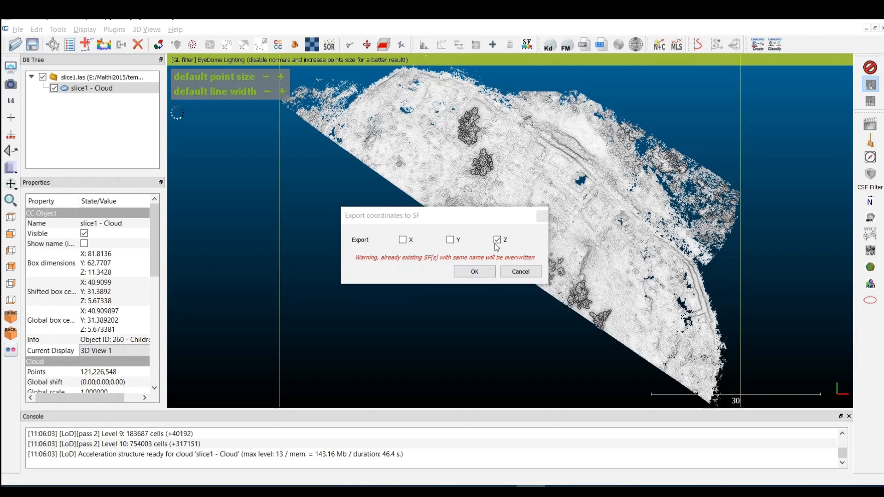
left_click(471, 274)
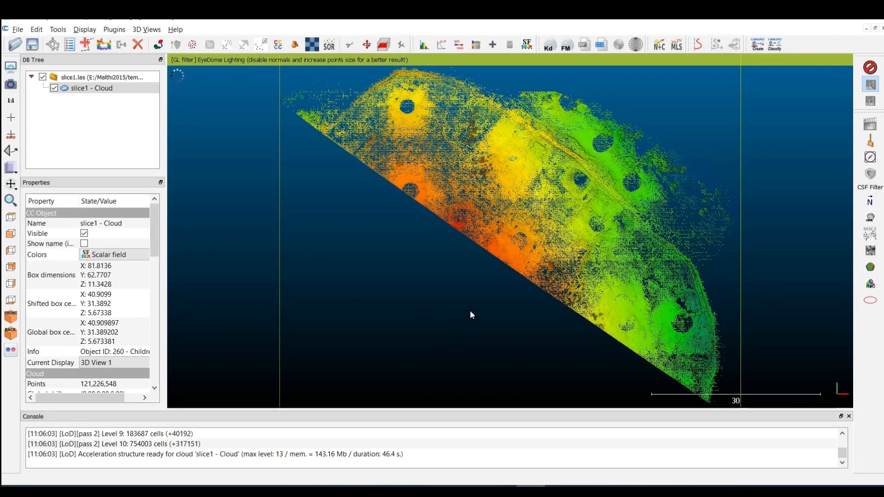
- Start segmenting the slice1 cloud and outline a closed polygon as a wide diagonal band across its middle
scroll(579, 258, "up", 2)
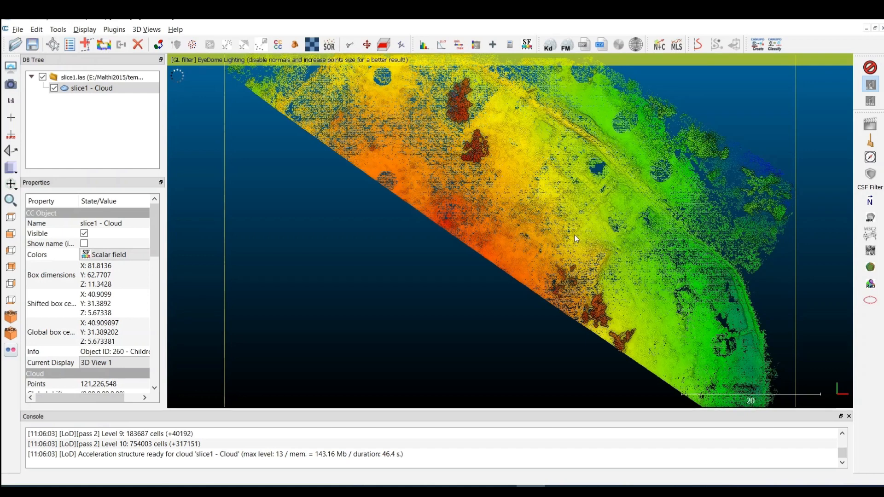
scroll(612, 212, "up", 1)
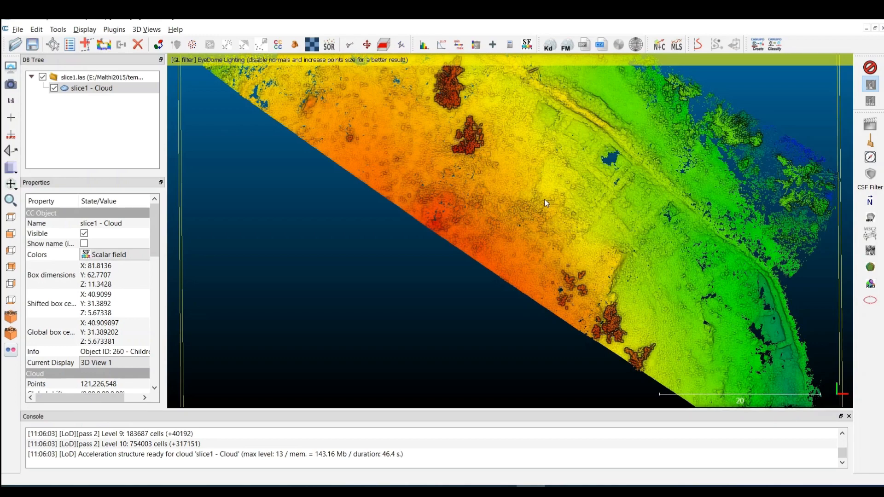
scroll(544, 199, "down", 1)
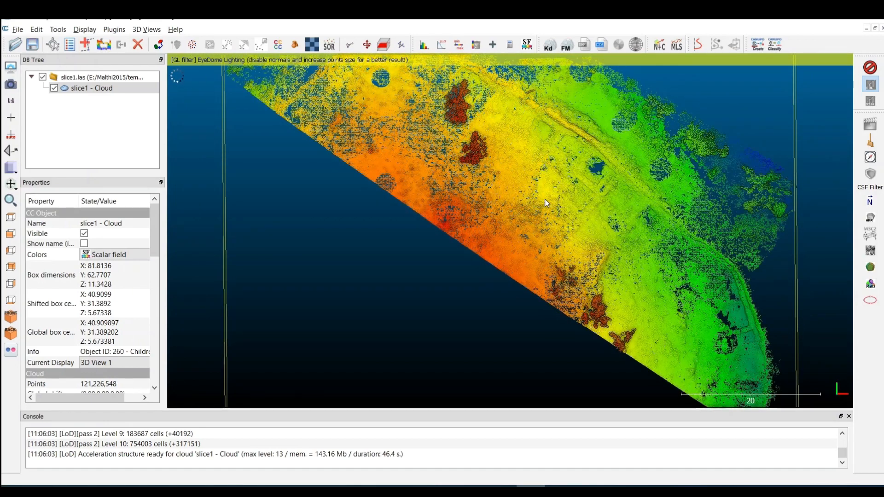
scroll(545, 199, "down", 1)
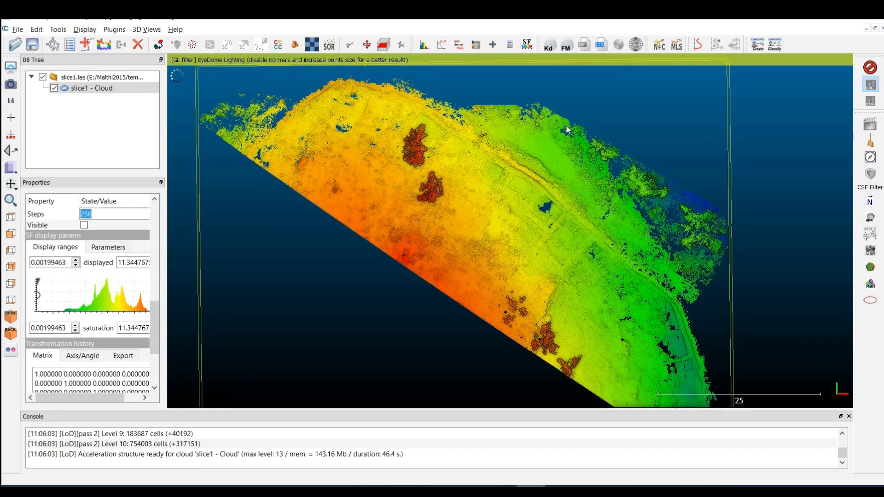
left_click(351, 46)
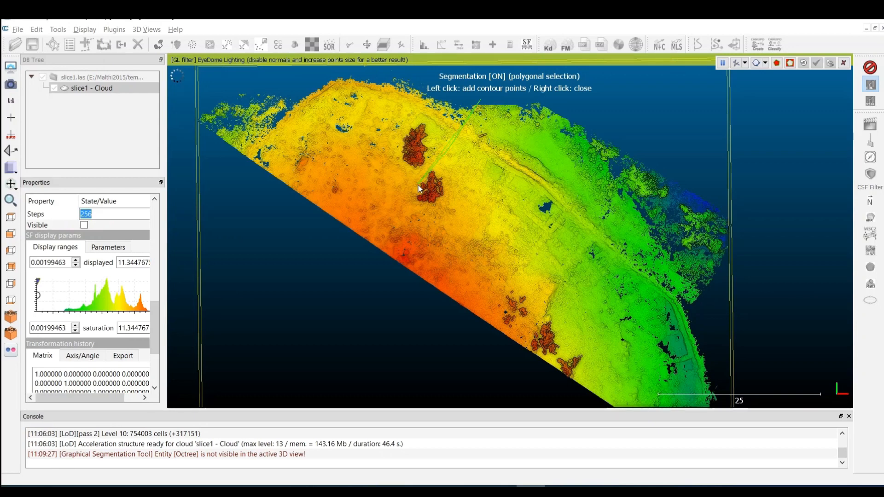
left_click(363, 246)
left_click(478, 330)
left_click(634, 125)
right_click(552, 97)
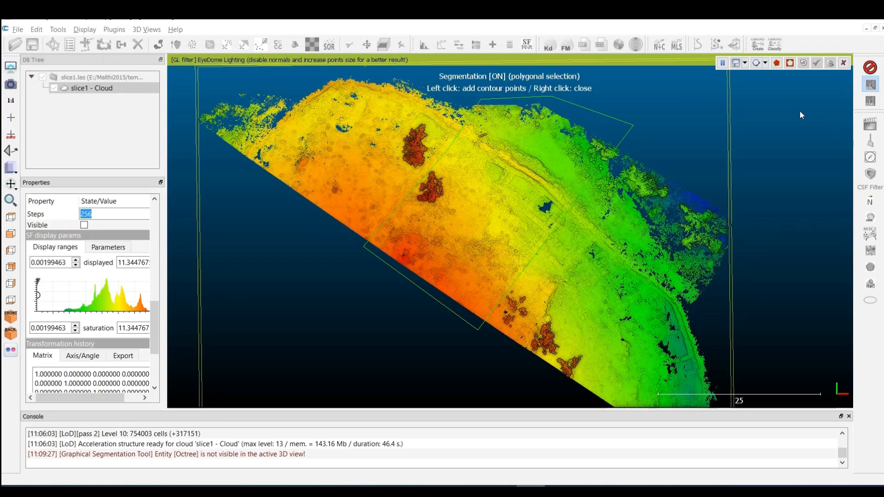
- Segment in the points inside the polygon, confirm the split, and hide the segmented cloud
left_click(777, 63)
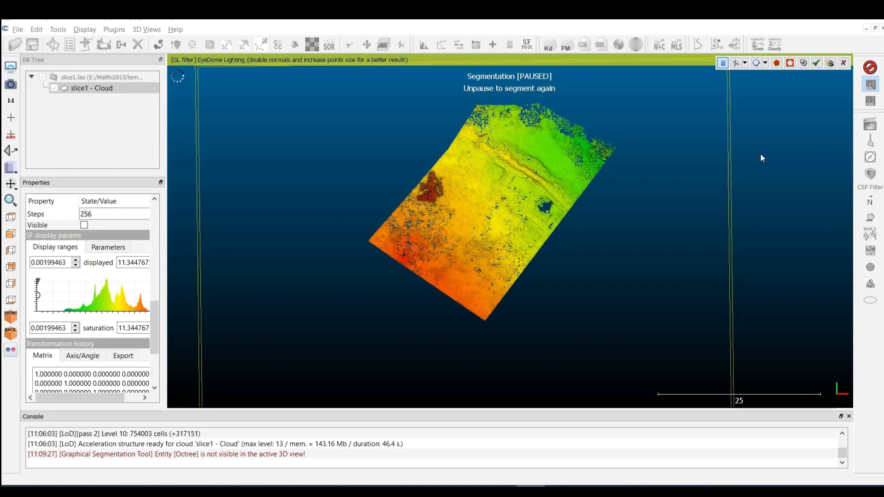
left_click(816, 63)
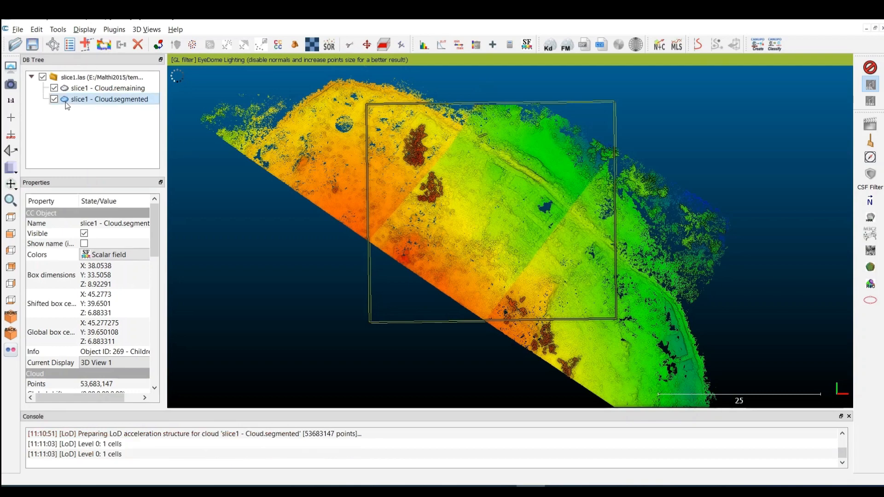
left_click(54, 100)
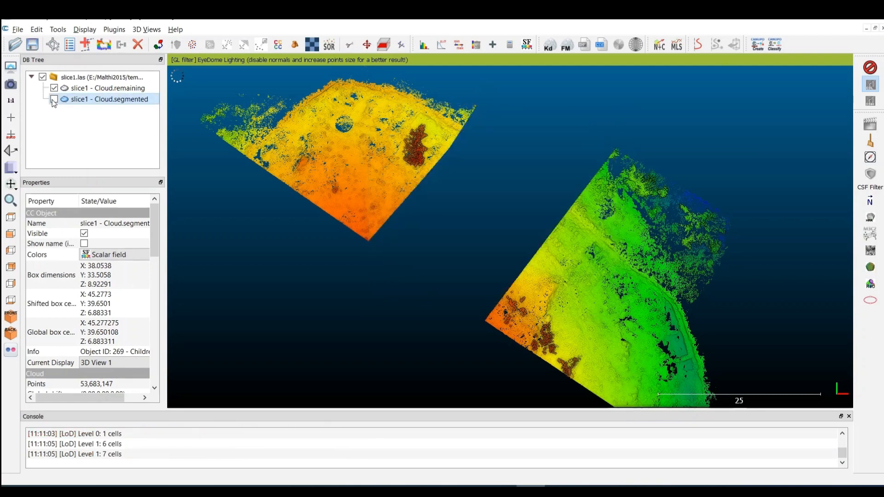
- Show the segmented cloud and hide the remaining cloud so that only the cut-out section is displayed
left_click(54, 100)
left_click(54, 88)
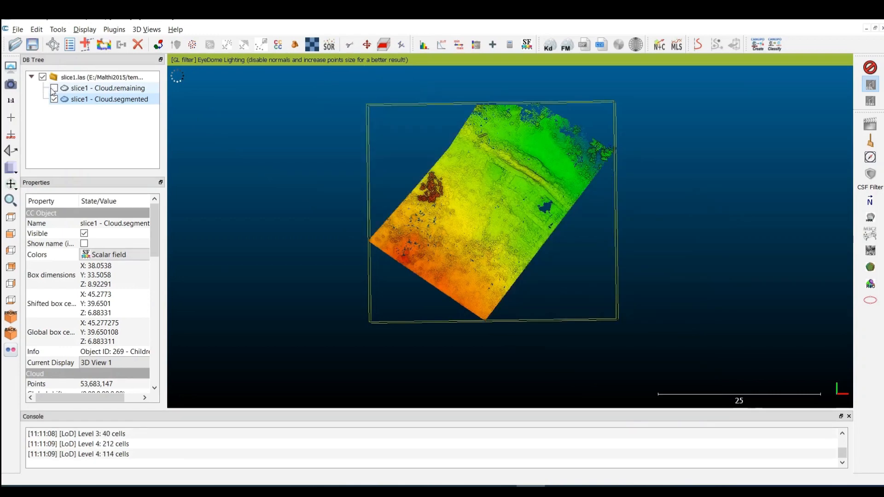
left_click(55, 88)
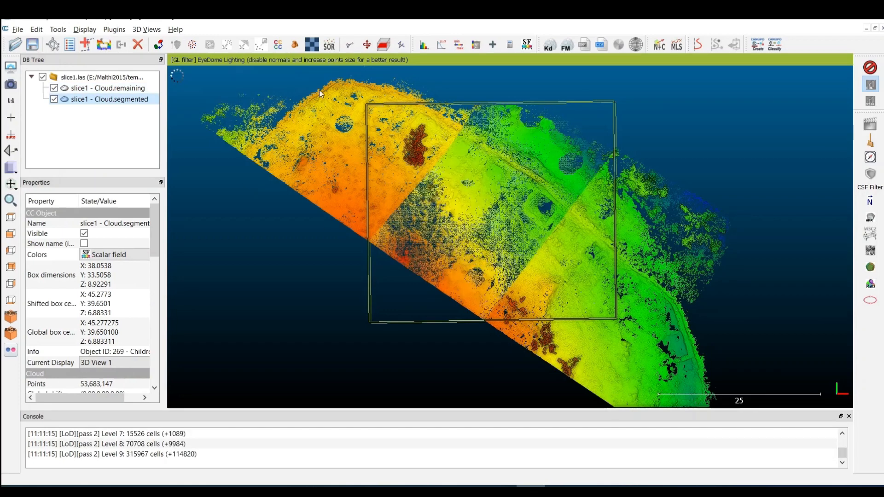
left_click(54, 88)
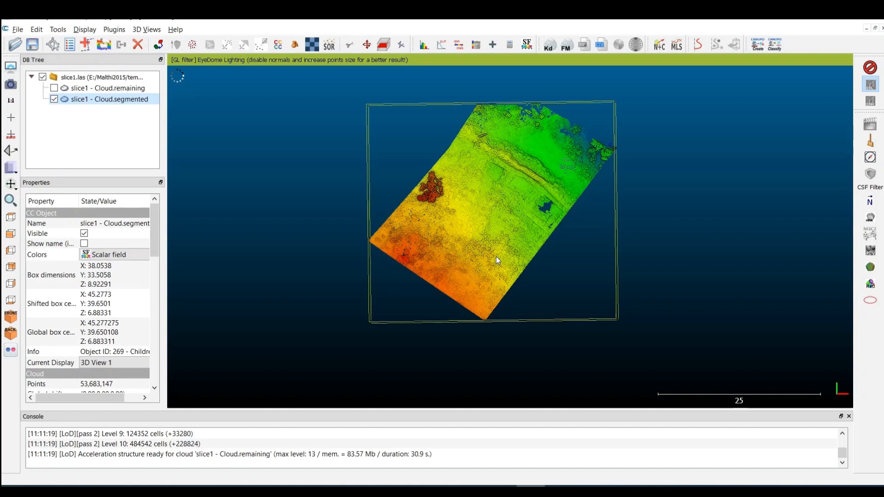
scroll(496, 256, "up", 3)
scroll(139, 276, "down", 2)
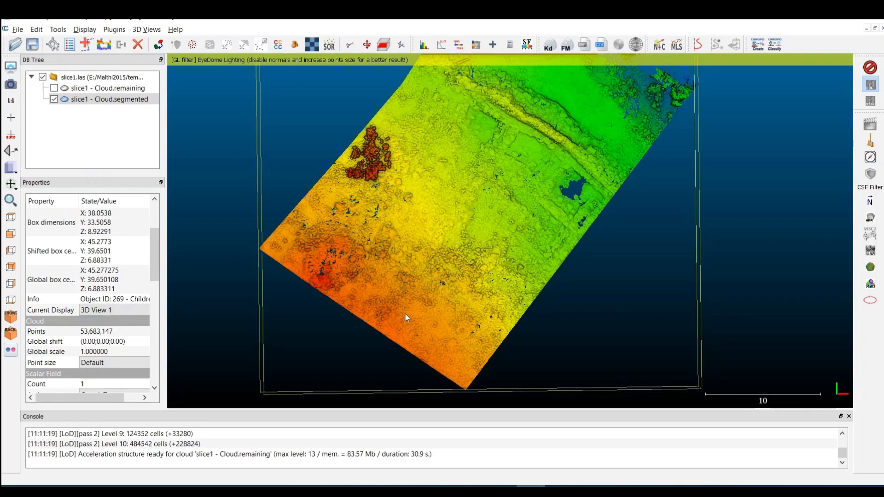
left_click(37, 29)
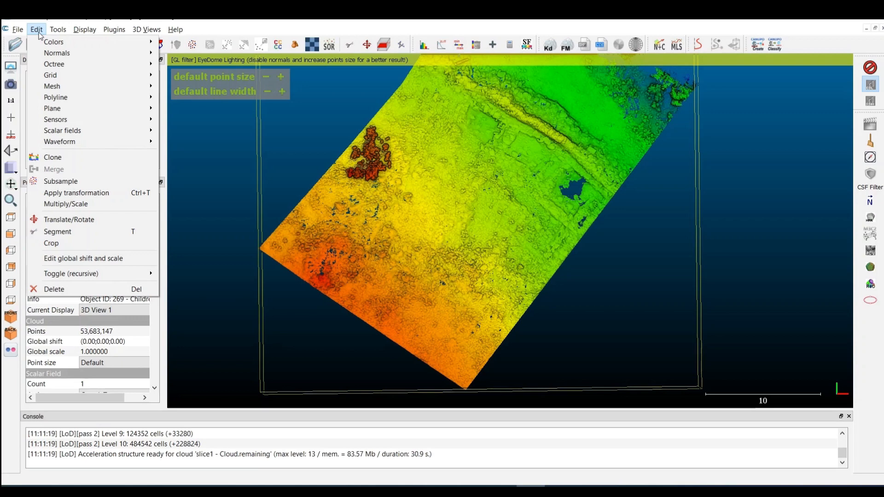
left_click(77, 185)
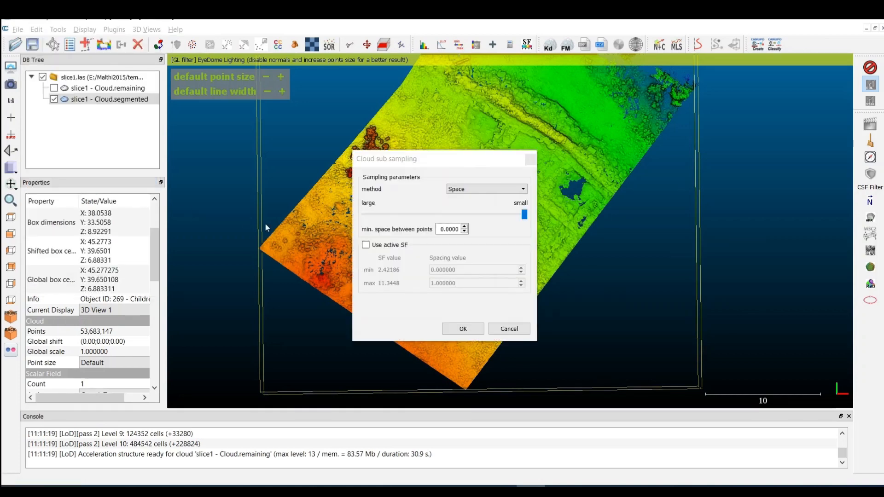
left_click(515, 190)
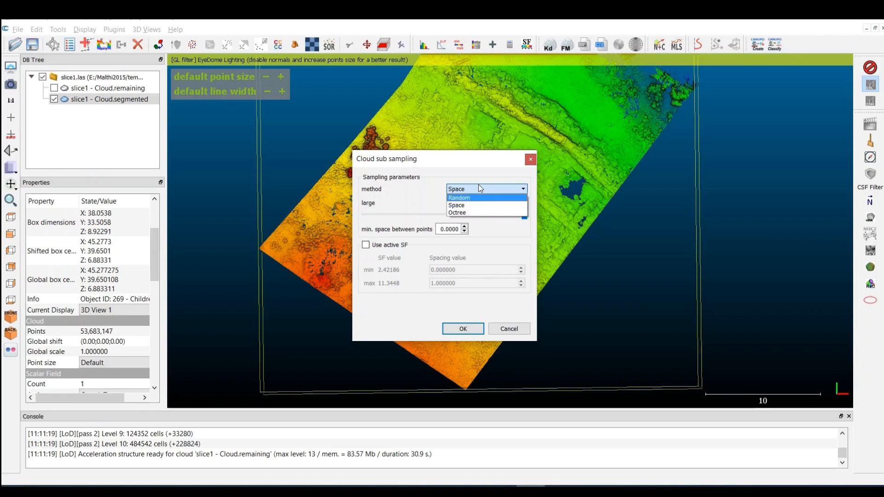
left_click(502, 185)
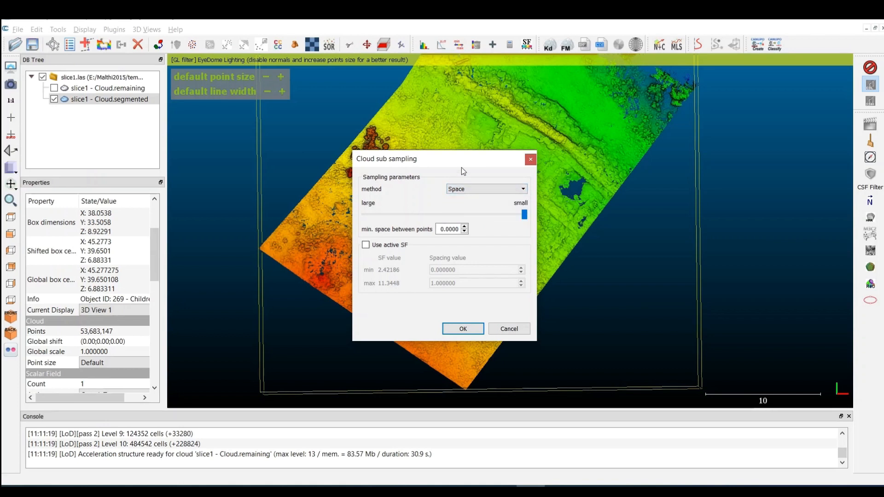
left_click(483, 189)
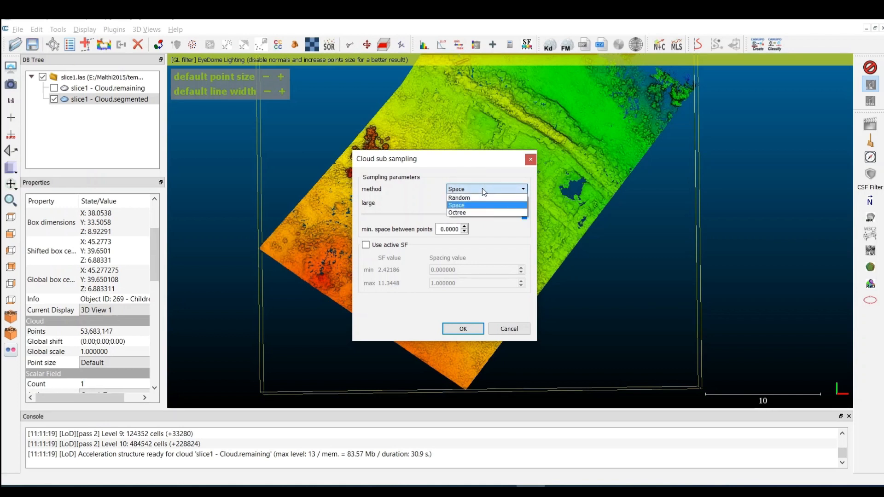
left_click(482, 188)
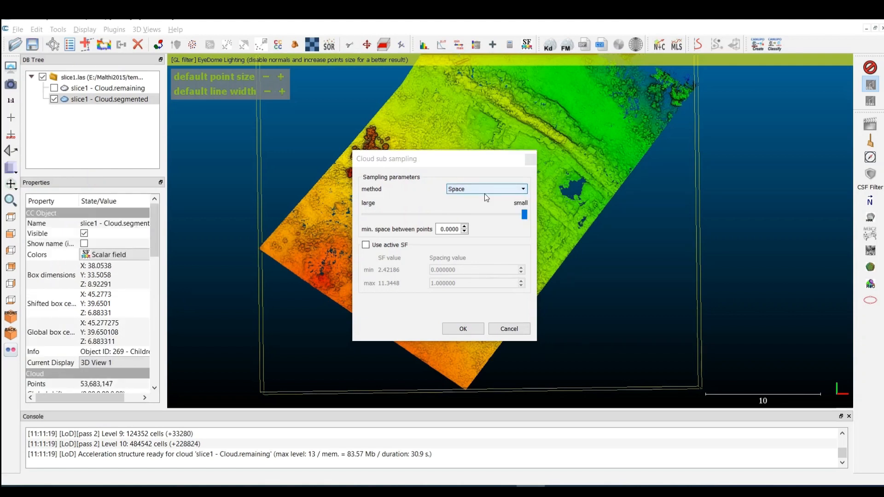
left_click(486, 189)
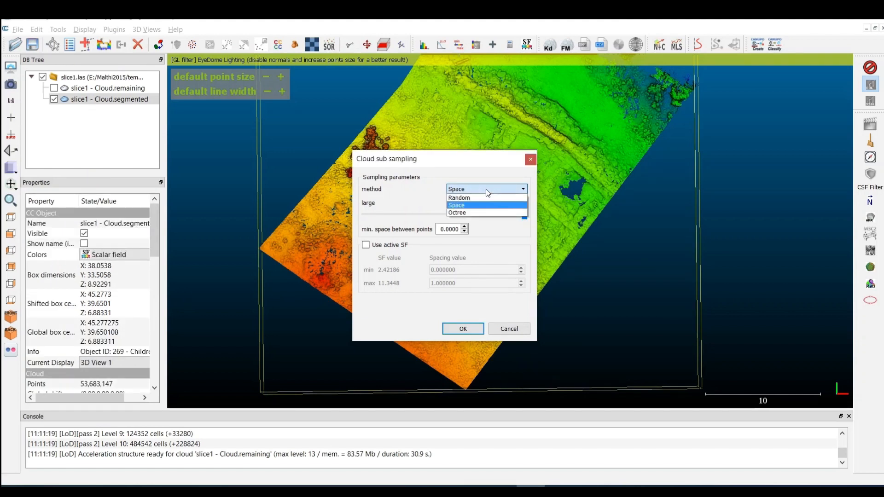
left_click(485, 189)
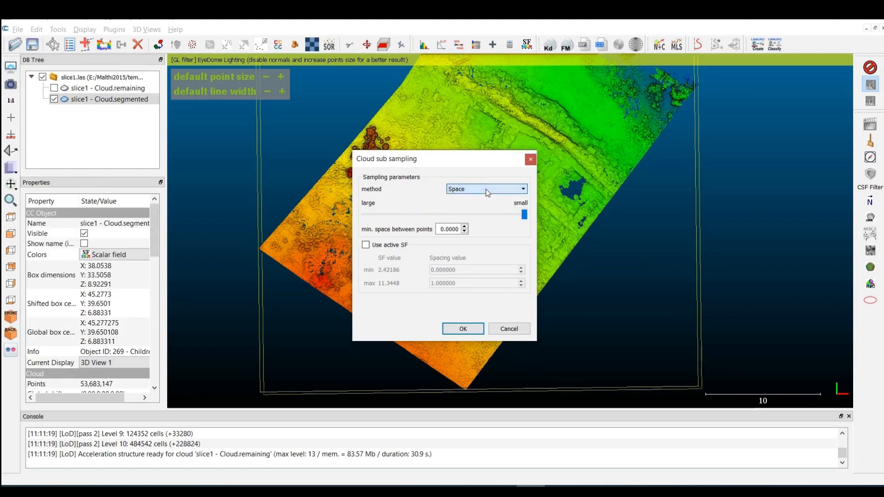
left_click(530, 159)
- Clone the segmented cloud as a backup copy and hide the clone
left_click(109, 101)
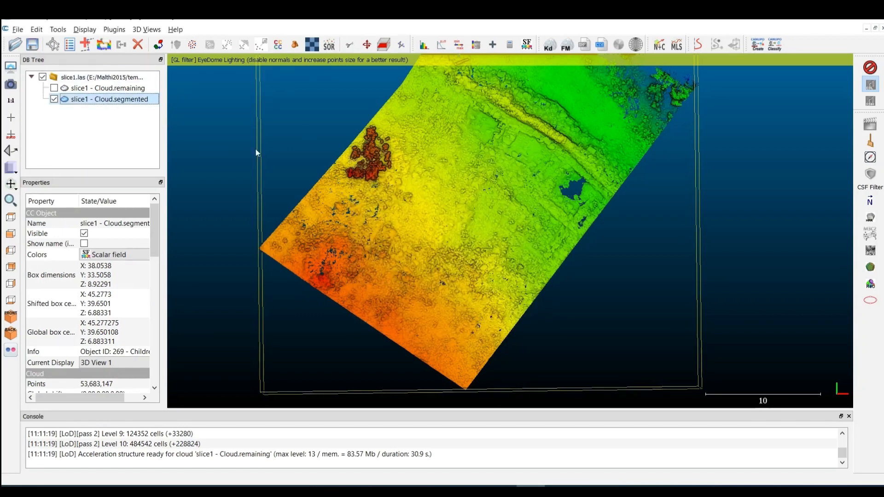
left_click(103, 46)
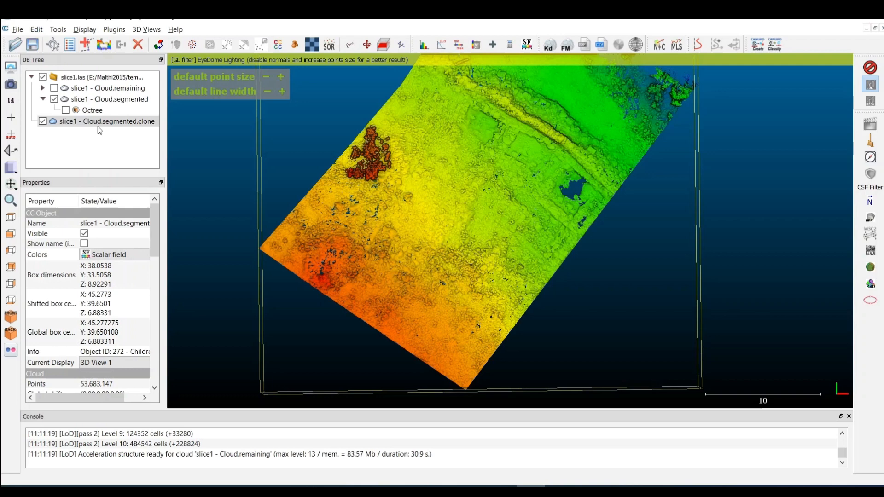
left_click(42, 121)
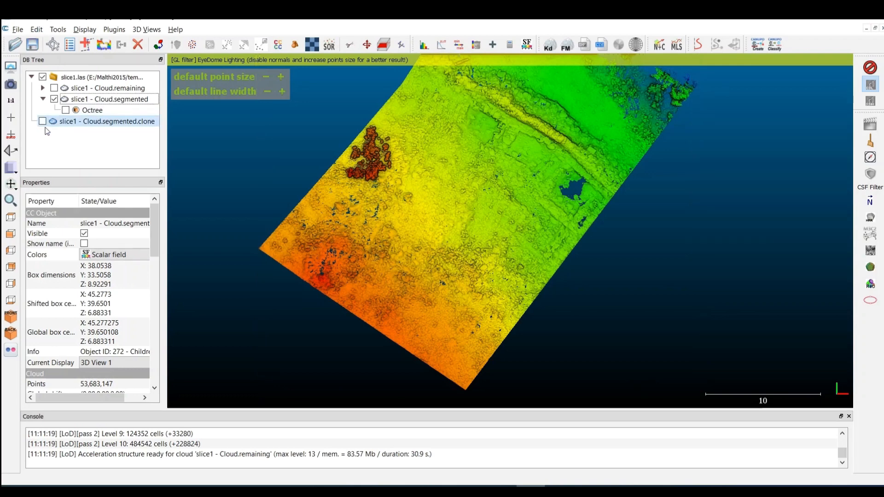
- Subsample the original segmented cloud with the Space method, using a minimum space between points of 0.0250
left_click(150, 99)
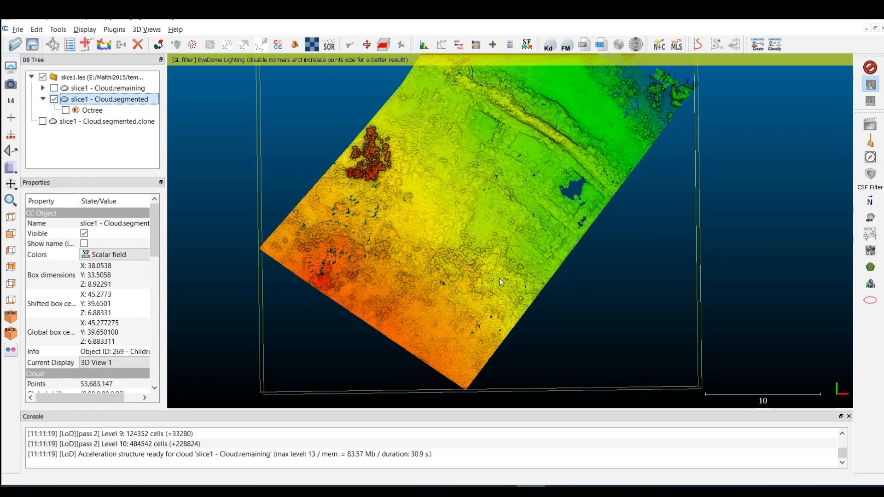
scroll(619, 297, "up", 1)
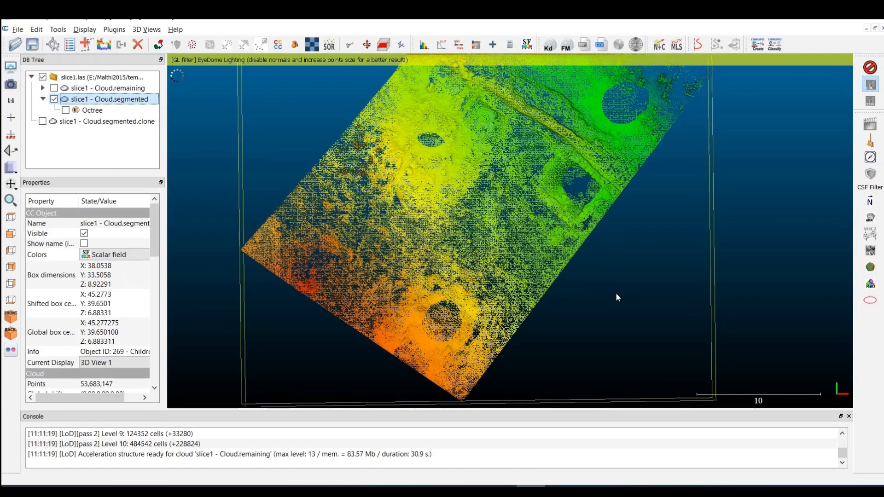
scroll(617, 298, "down", 1)
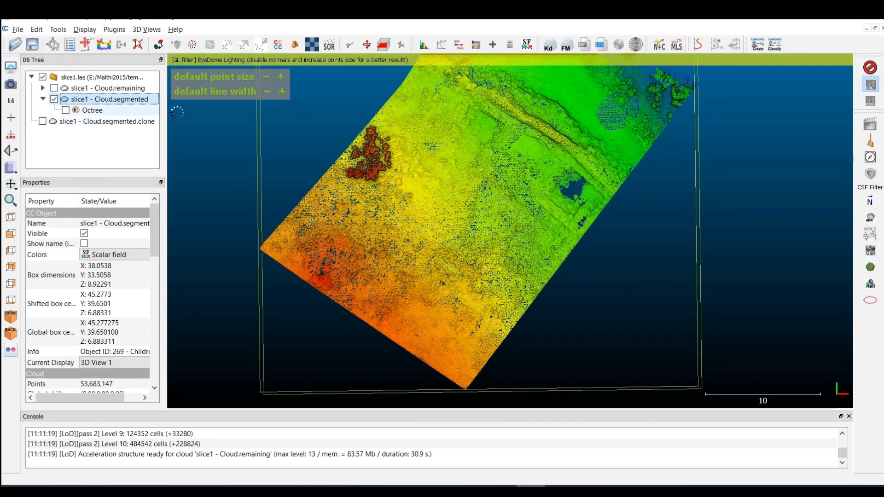
left_click(36, 29)
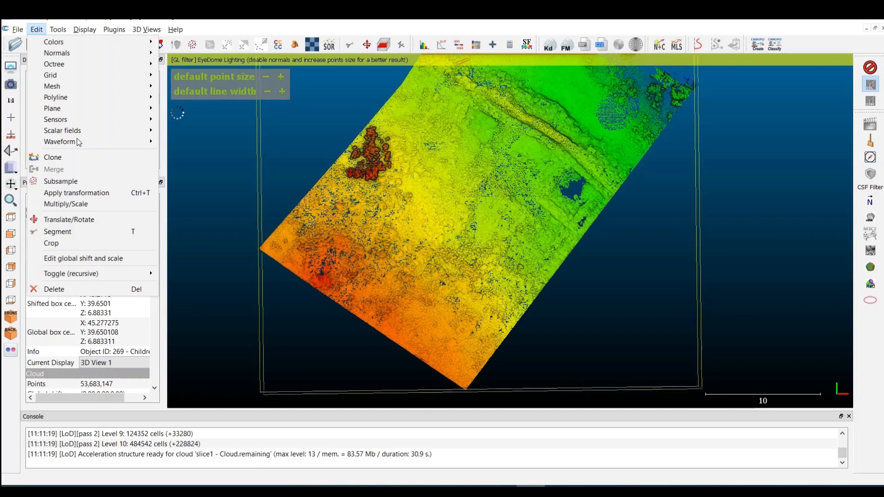
left_click(60, 181)
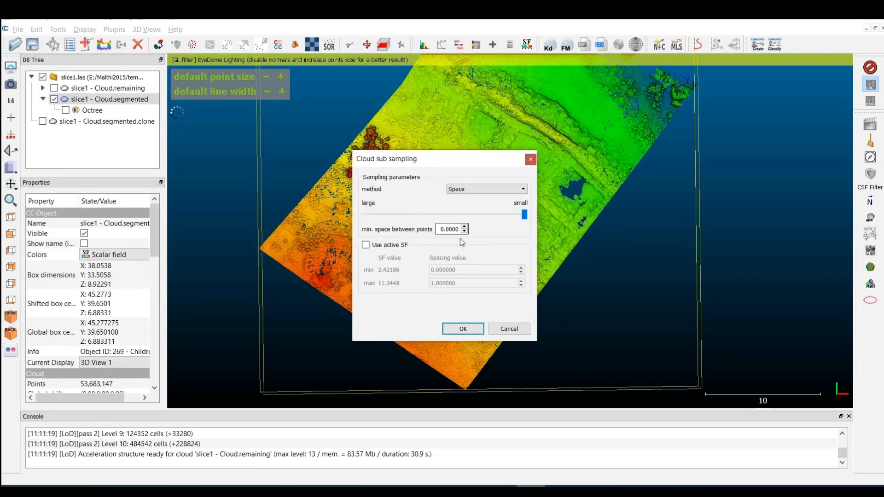
key("BackSpace")
key("BackSpace")
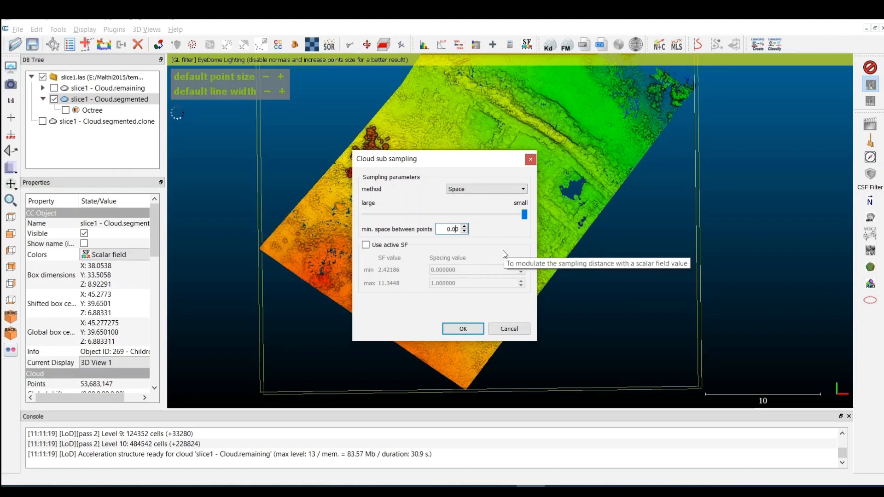
type("250")
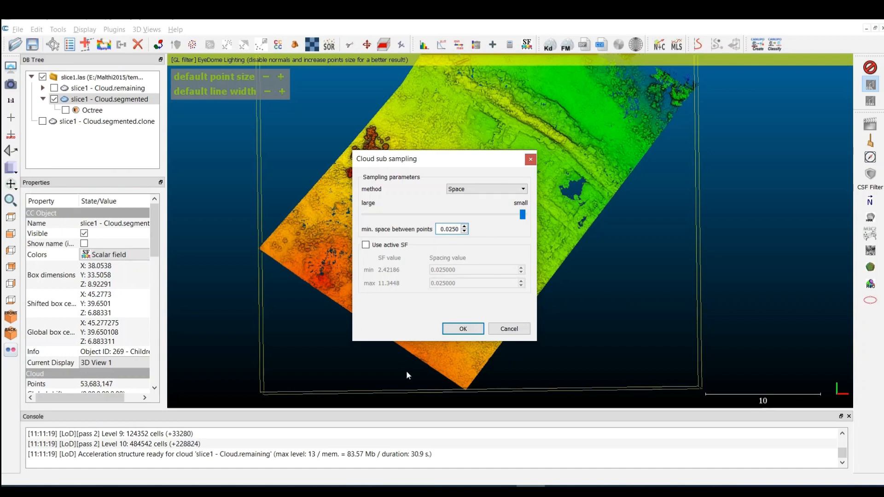
left_click(463, 329)
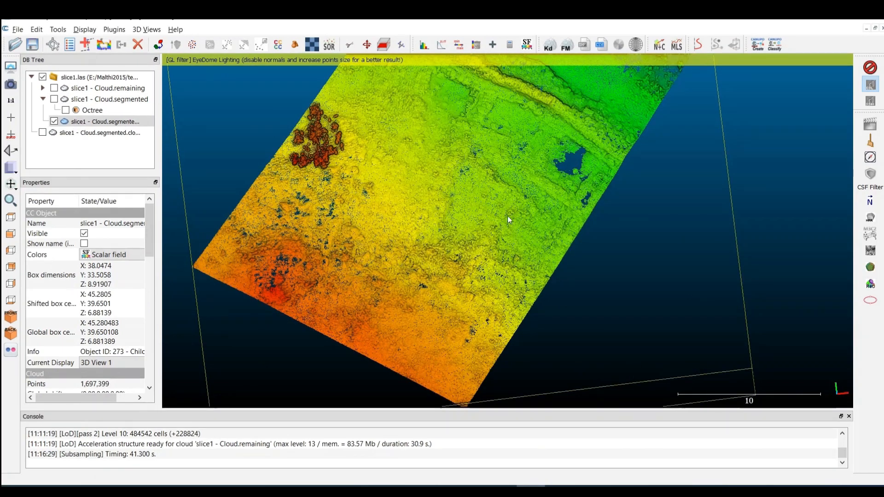
- Inspect the subsampled cloud's point density close up and check its point count in the properties
left_click_drag(160, 118, 205, 118)
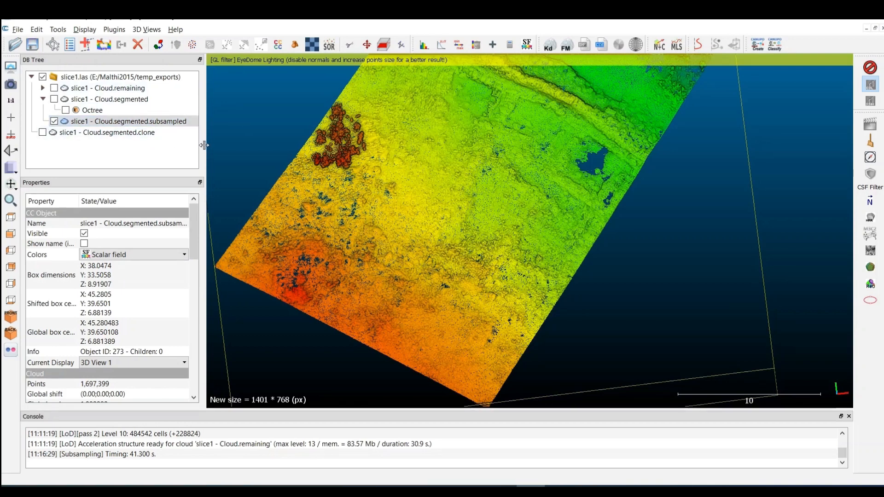
left_click_drag(205, 146, 157, 144)
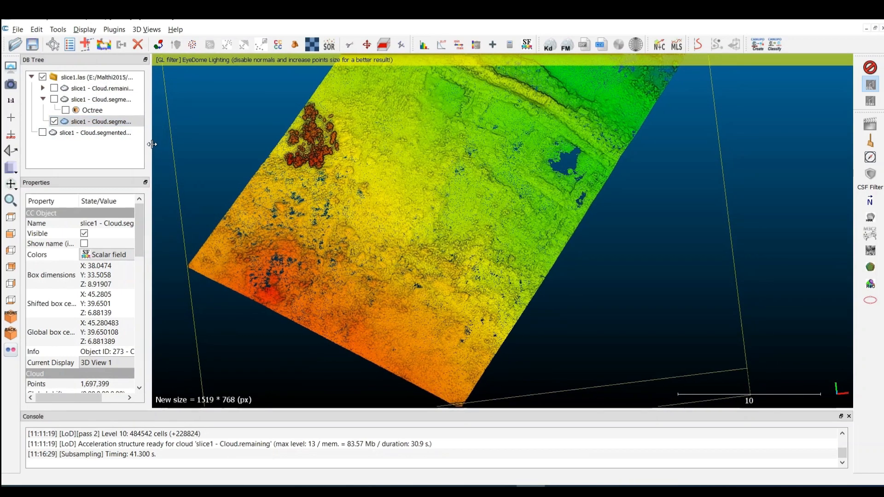
scroll(457, 231, "down", 3)
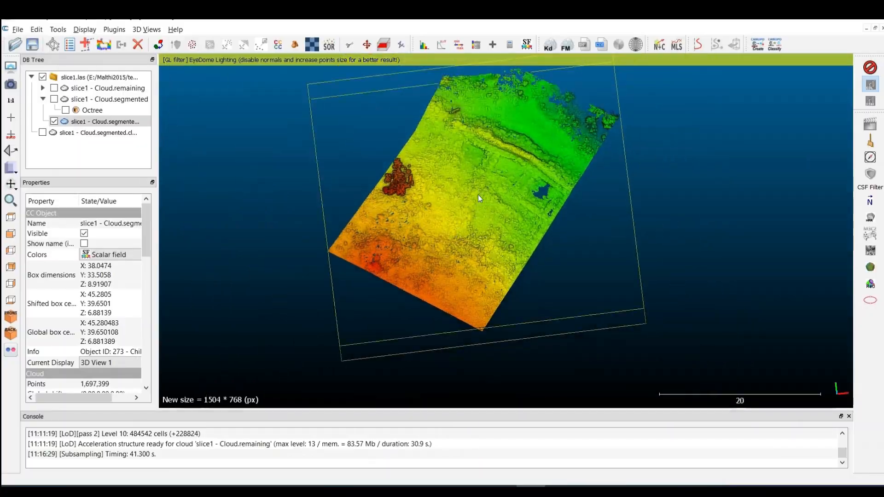
scroll(478, 195, "up", 5)
scroll(485, 184, "up", 4)
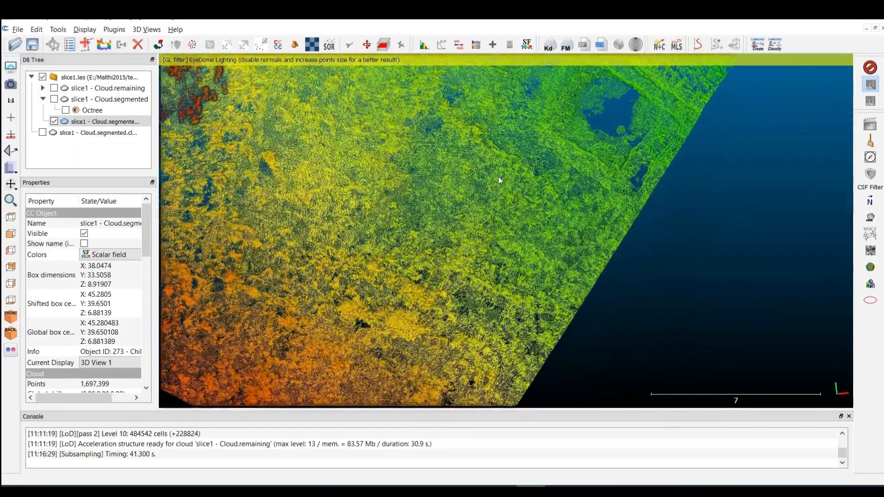
left_click_drag(562, 161, 461, 240)
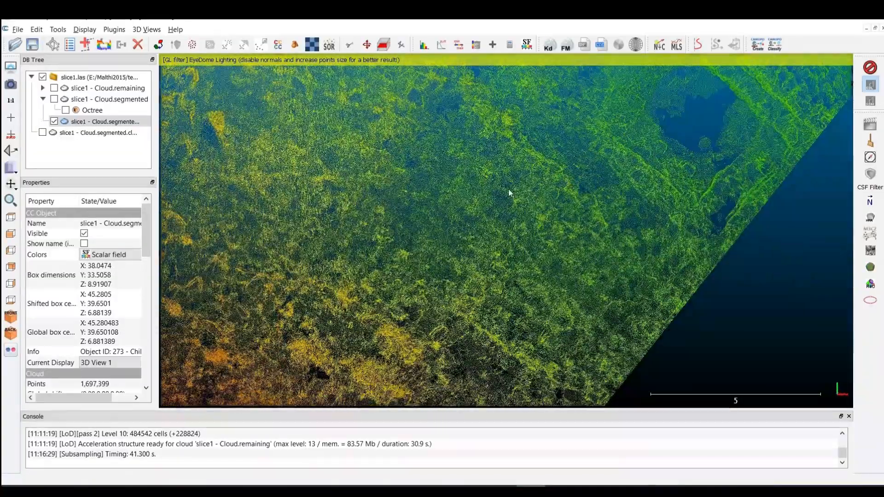
scroll(93, 321, "down", 3)
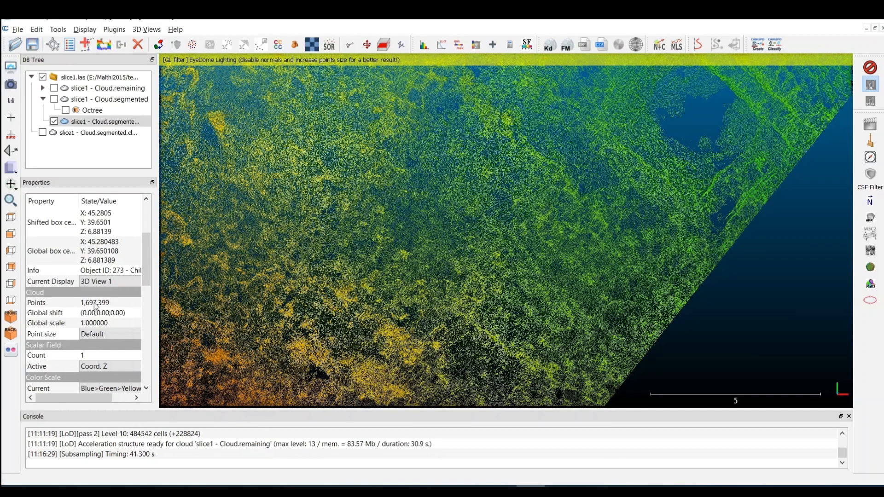
left_click_drag(264, 335, 482, 153)
left_click_drag(488, 238, 478, 295)
scroll(477, 267, "down", 8)
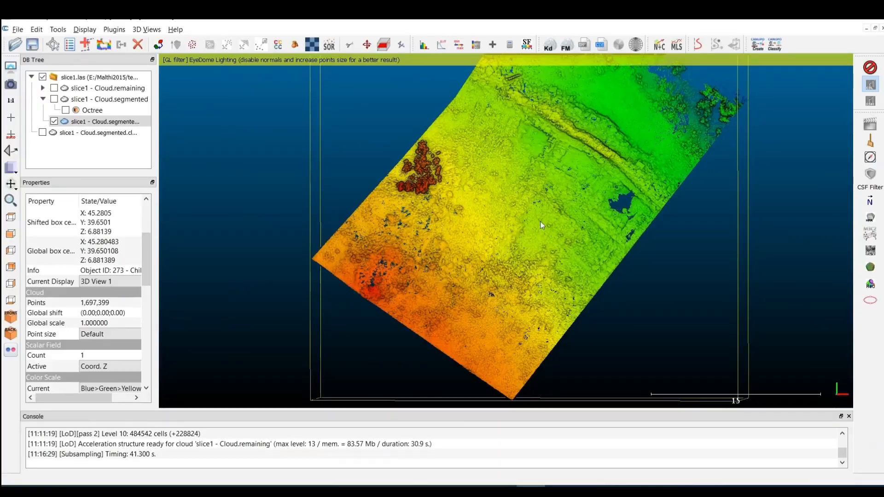
- Examine the subsampled cloud's ground surface and vegetation from above and from low oblique angles
scroll(590, 243, "up", 5)
left_click_drag(590, 243, 527, 315)
left_click_drag(650, 316, 447, 350)
right_click_drag(388, 322, 517, 238)
scroll(501, 244, "down", 5)
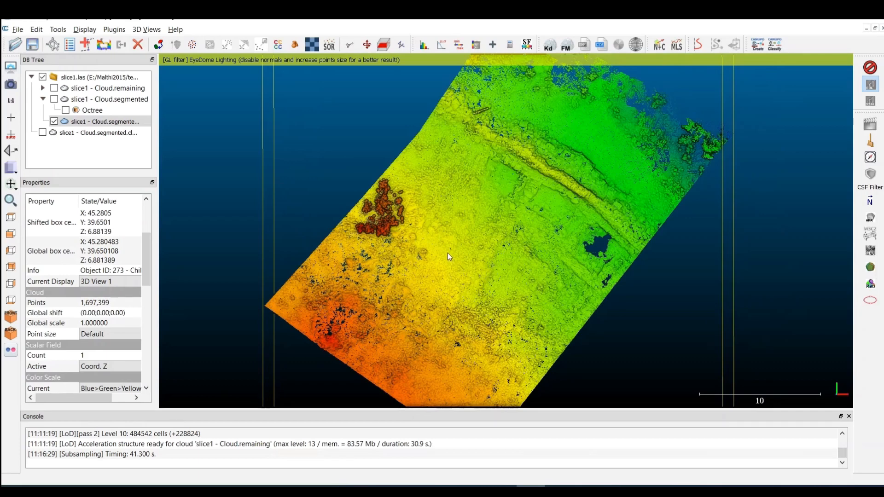
left_click_drag(490, 310, 523, 149)
scroll(479, 240, "up", 6)
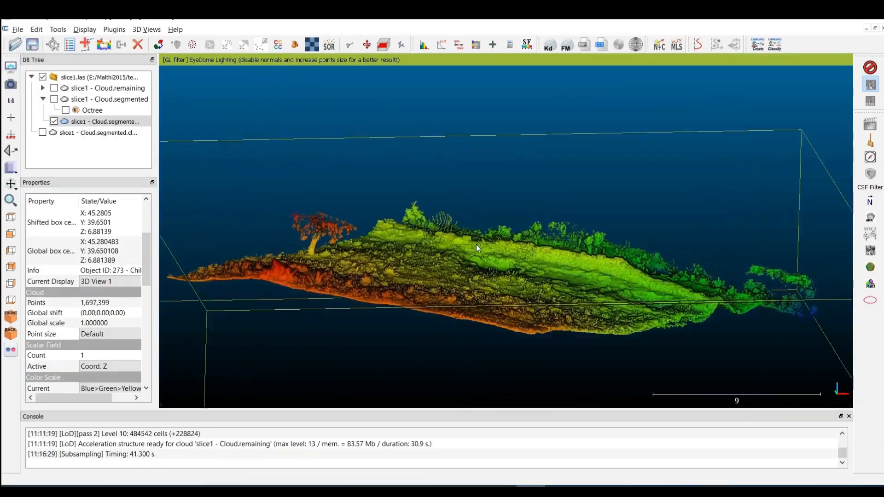
right_click_drag(474, 249, 541, 263)
mouse_move(542, 263)
left_mouse_down()
mouse_move(488, 262)
mouse_move(543, 282)
mouse_move(494, 336)
mouse_move(525, 364)
mouse_move(548, 302)
mouse_move(537, 253)
mouse_move(530, 318)
mouse_move(543, 278)
left_mouse_up()
left_click_drag(578, 247, 520, 200)
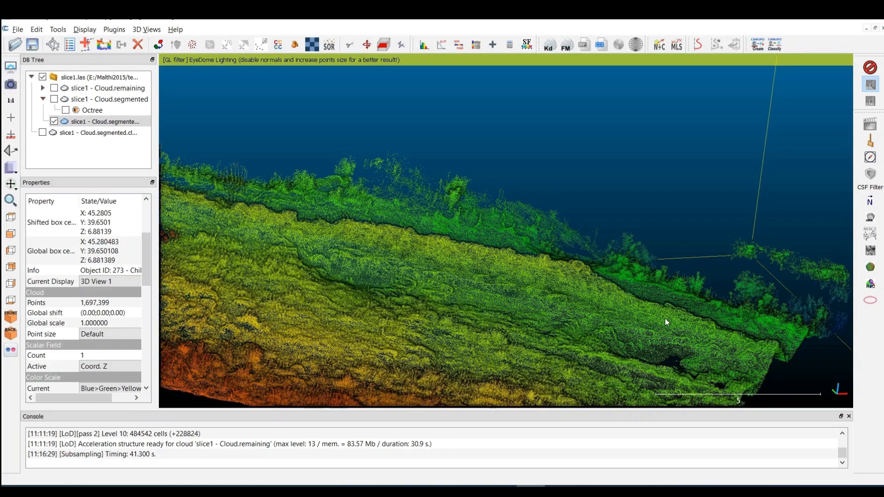
left_click_drag(425, 226, 494, 184)
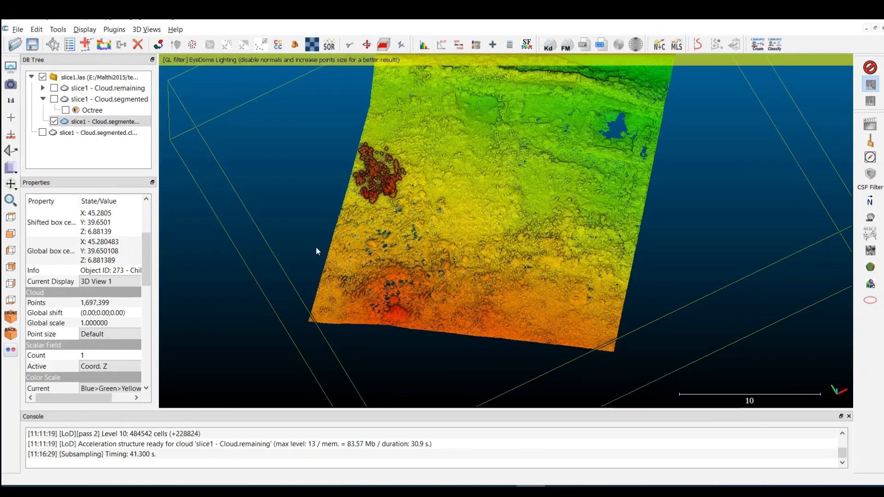
- Clone the subsampled cloud to keep a backup copy of it
left_click(109, 46)
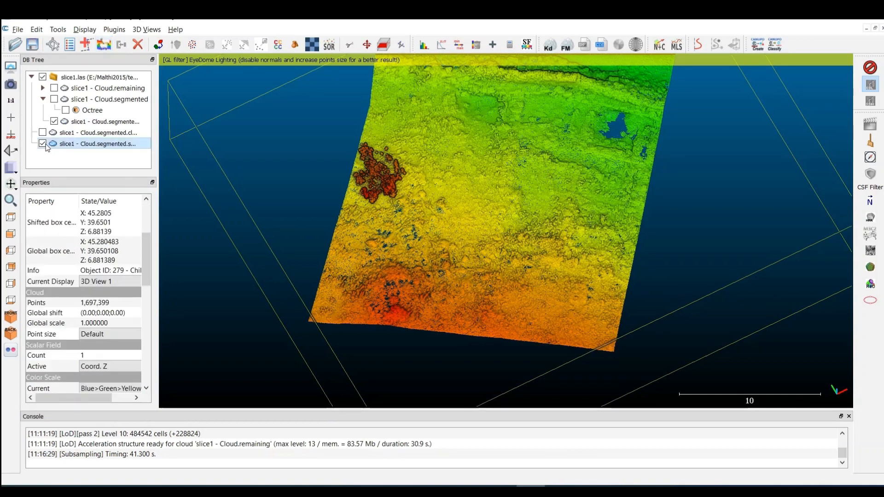
- Hide the original subsampled cloud, leaving only its clone displayed, and rename the clone as CANUPO cloud
left_click(54, 121)
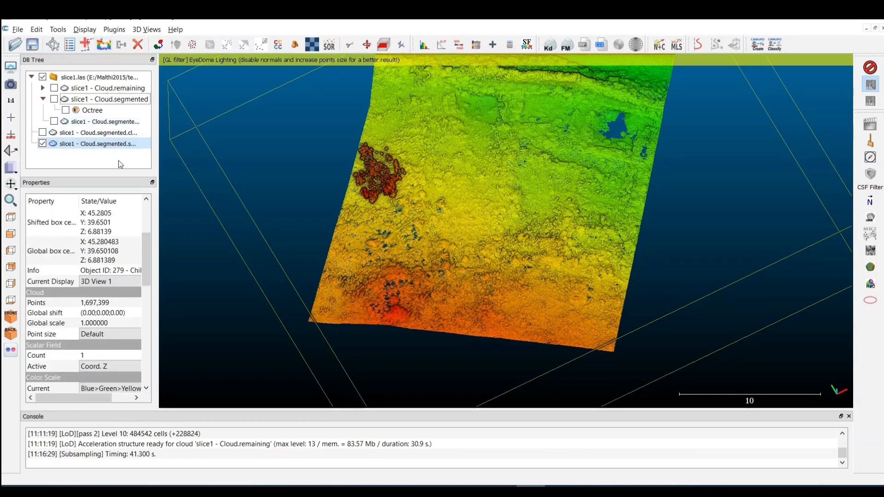
left_click_drag(507, 197, 553, 170)
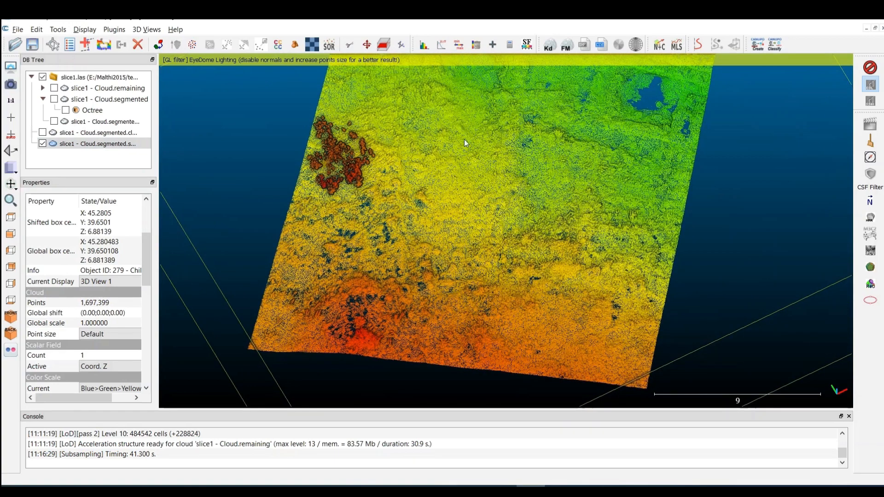
left_click(95, 144)
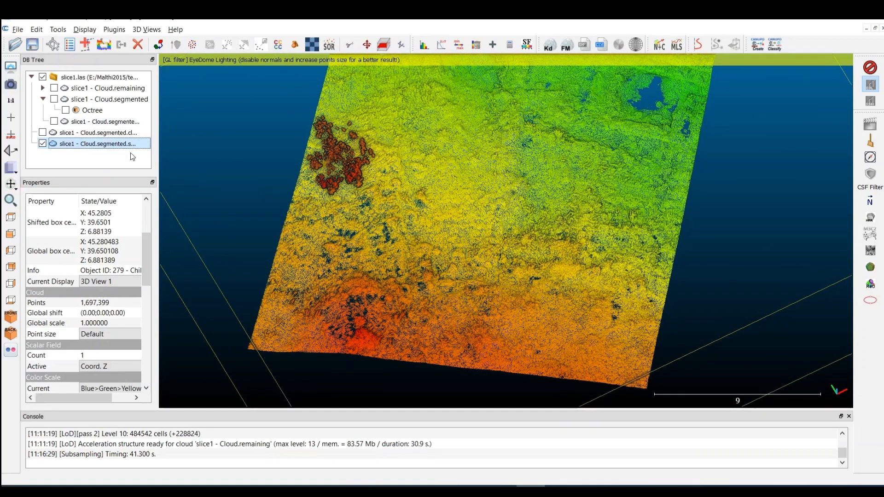
double_click(108, 144)
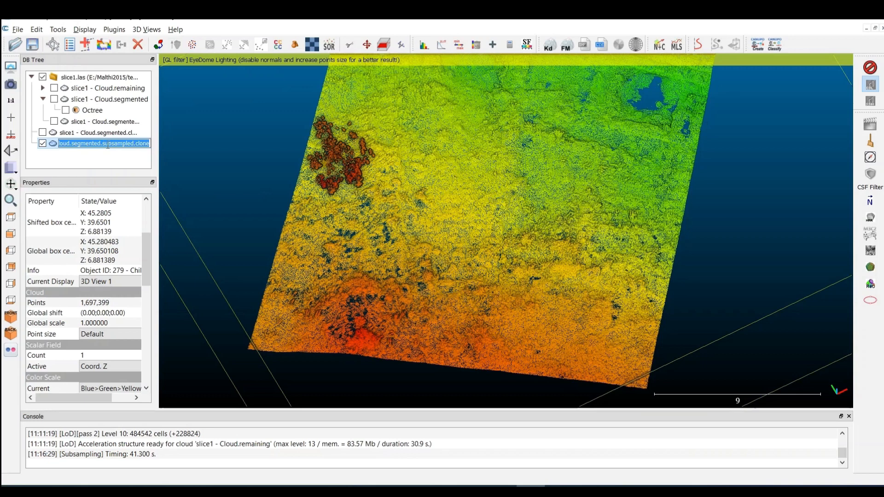
type("CANUPO")
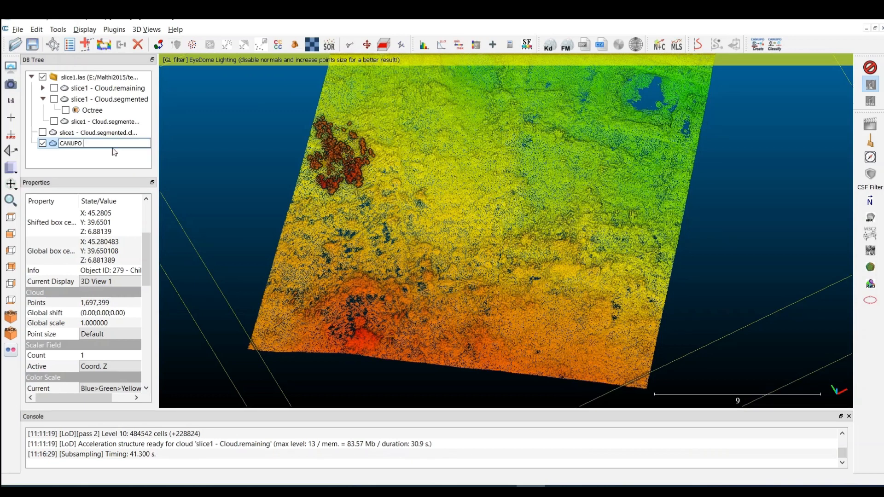
type(" cloud")
key("Return")
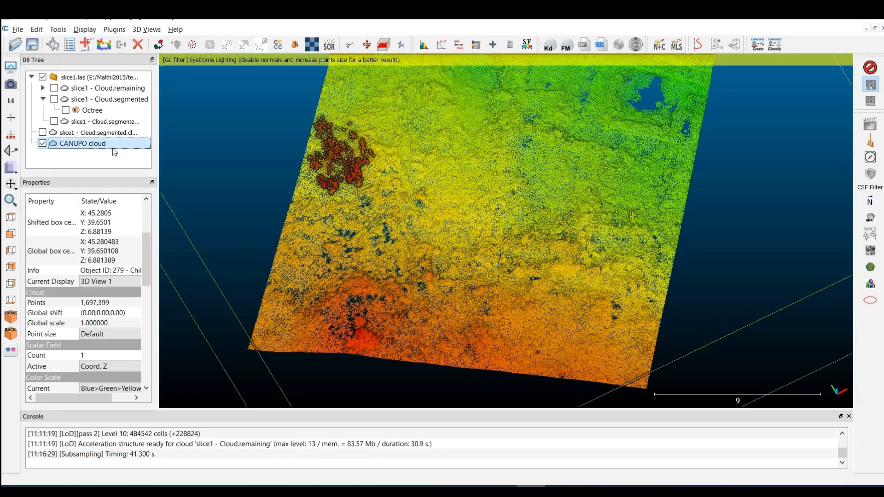
double_click(81, 145)
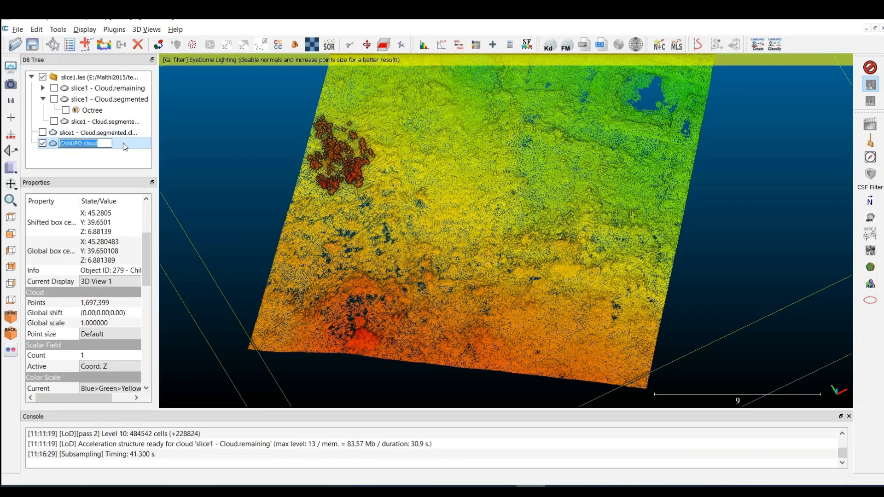
left_click(123, 143)
double_click(94, 143)
left_click(128, 145)
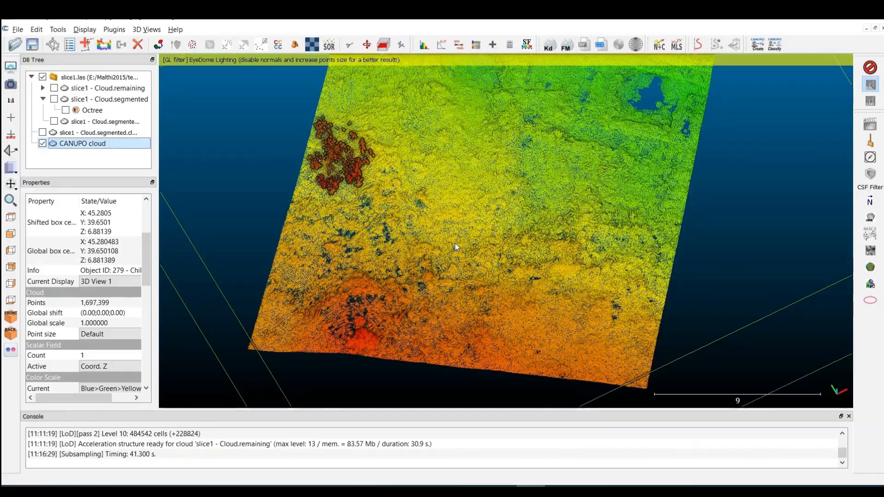
- Examine the CANUPO cloud's vegetation and ground close up along the slope's outer edge from several oblique angles
scroll(504, 242, "up", 8)
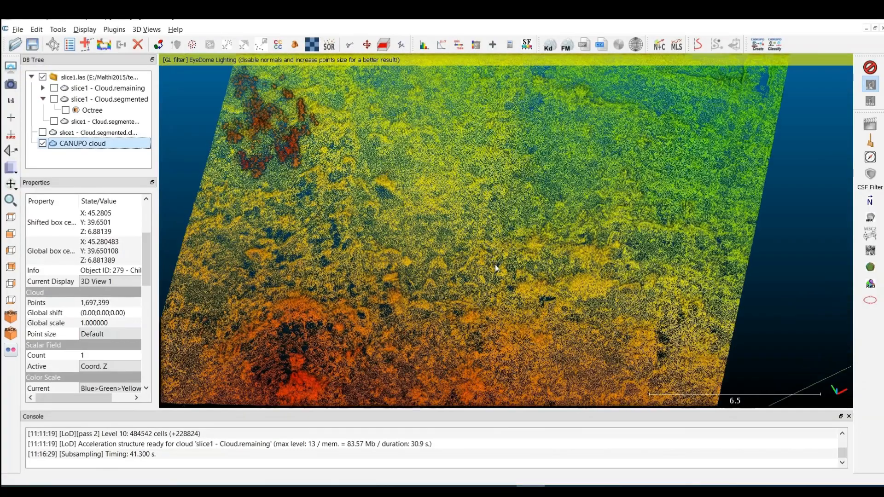
right_click_drag(532, 291, 525, 243)
left_click_drag(525, 243, 594, 244)
scroll(592, 243, "down", 5)
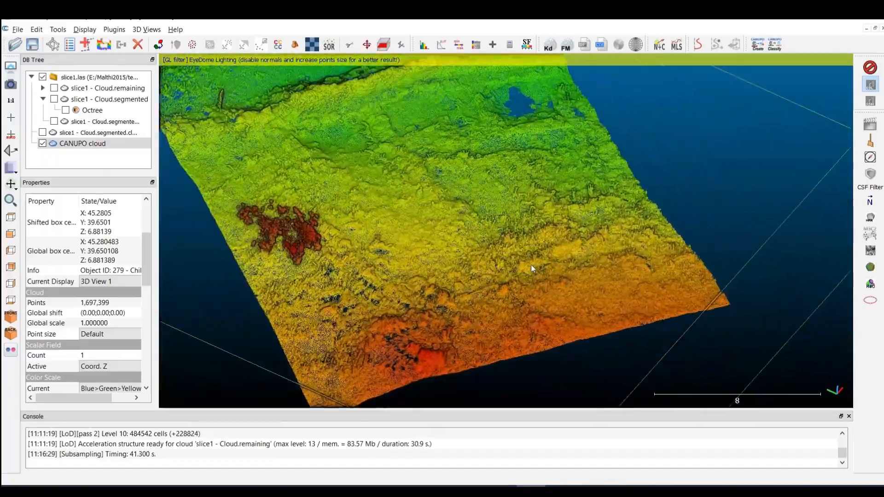
scroll(742, 176, "up", 12)
right_click_drag(721, 187, 357, 308)
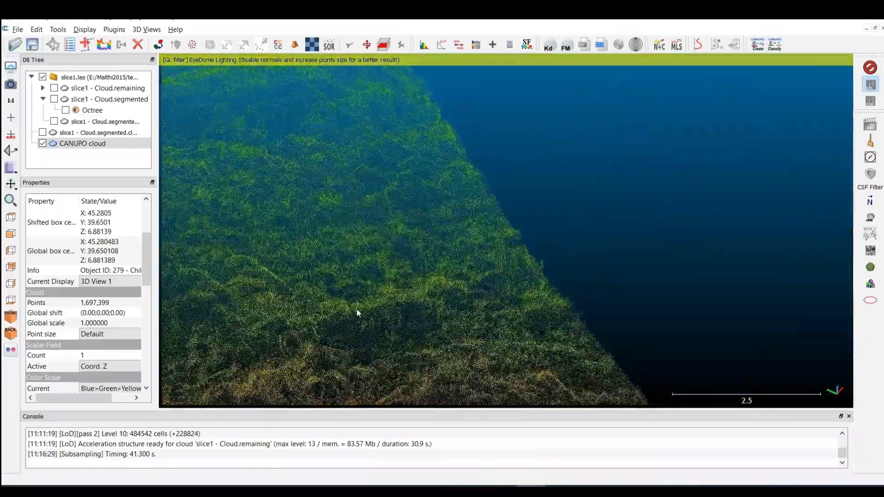
scroll(357, 308, "up", 4)
left_click_drag(351, 309, 438, 295)
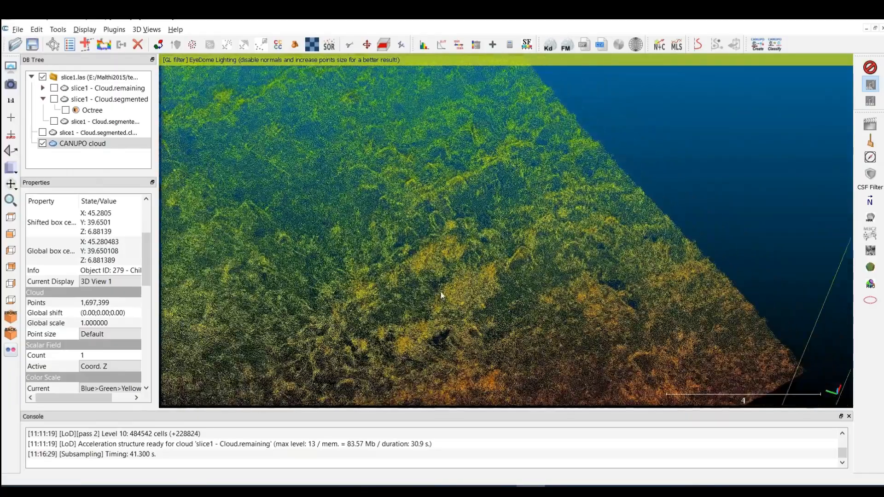
scroll(476, 203, "up", 5)
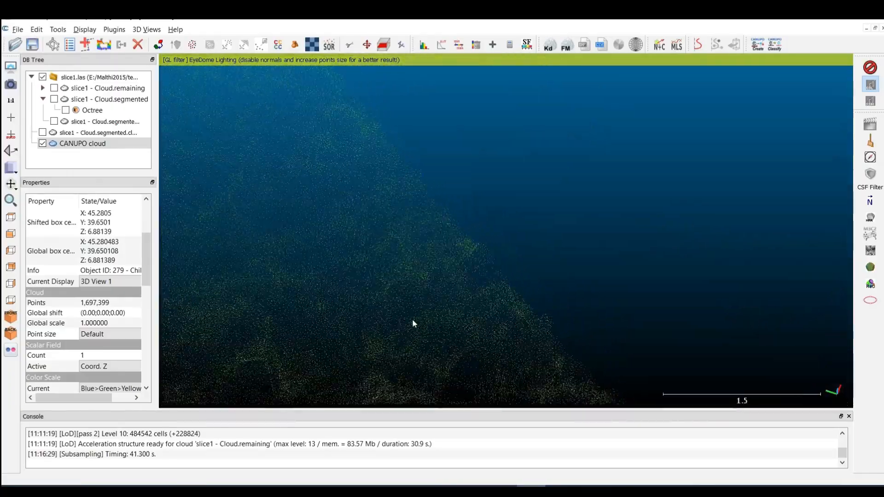
scroll(385, 326, "down", 5)
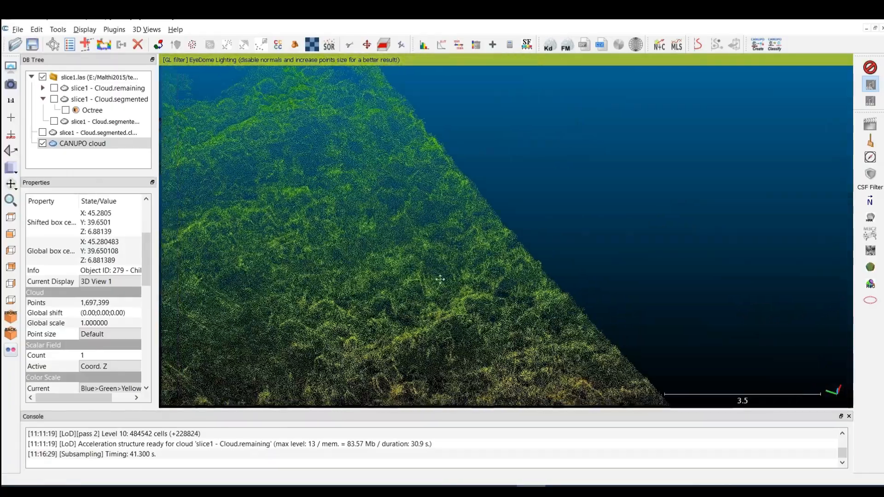
scroll(498, 266, "up", 5)
right_click_drag(487, 261, 670, 260)
left_click_drag(669, 260, 633, 284)
right_click_drag(632, 285, 345, 313)
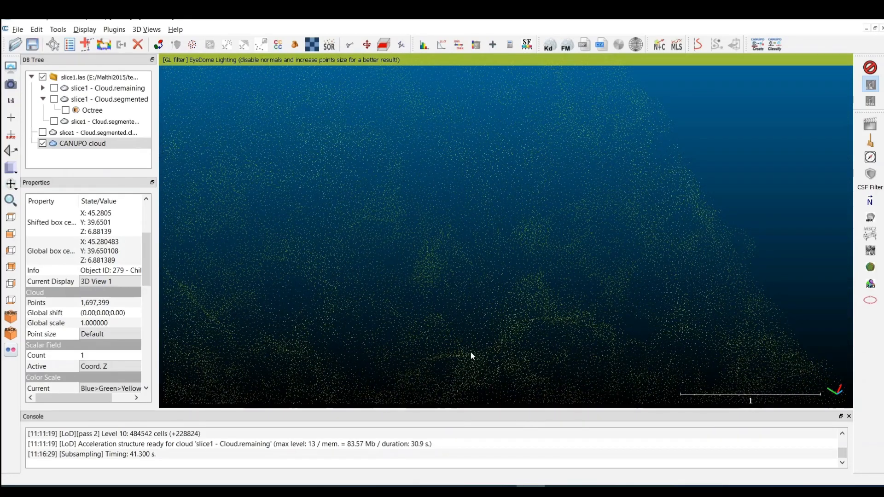
- Survey the whole CANUPO cloud and look close up for a distinct vegetation patch near the slope's edge
scroll(471, 356, "down", 10)
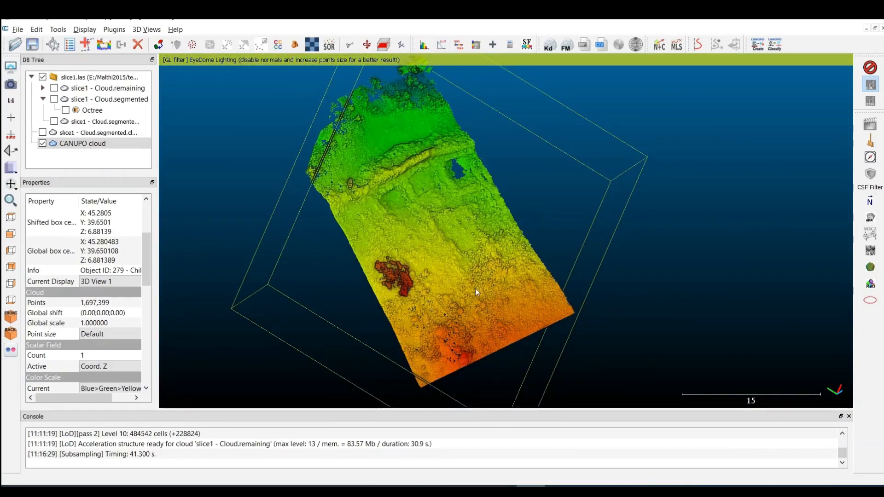
scroll(475, 292, "up", 8)
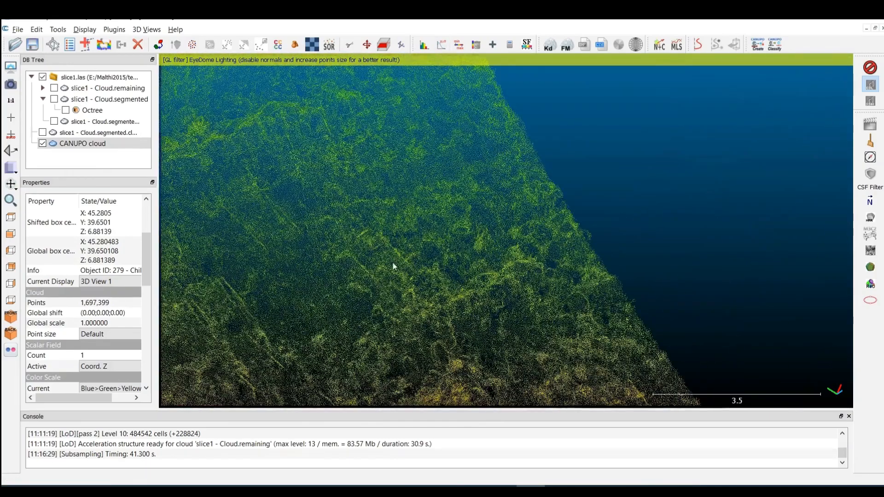
left_click_drag(447, 241, 599, 288)
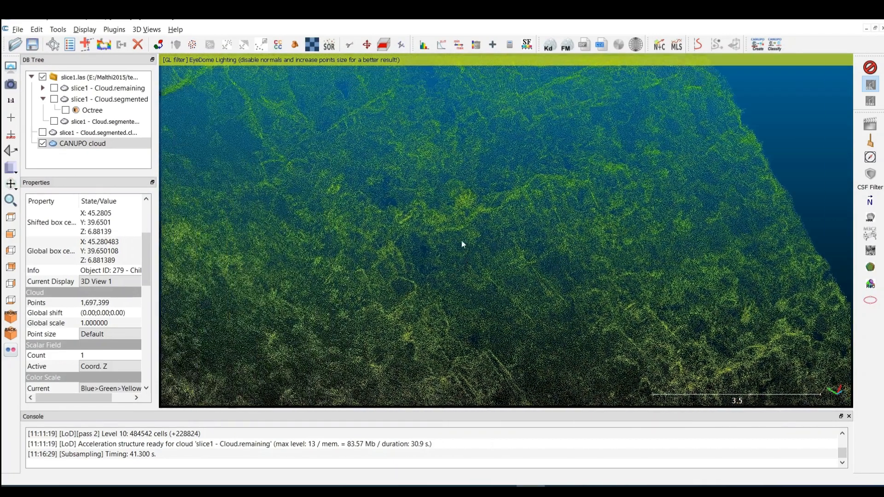
scroll(466, 247, "down", 5)
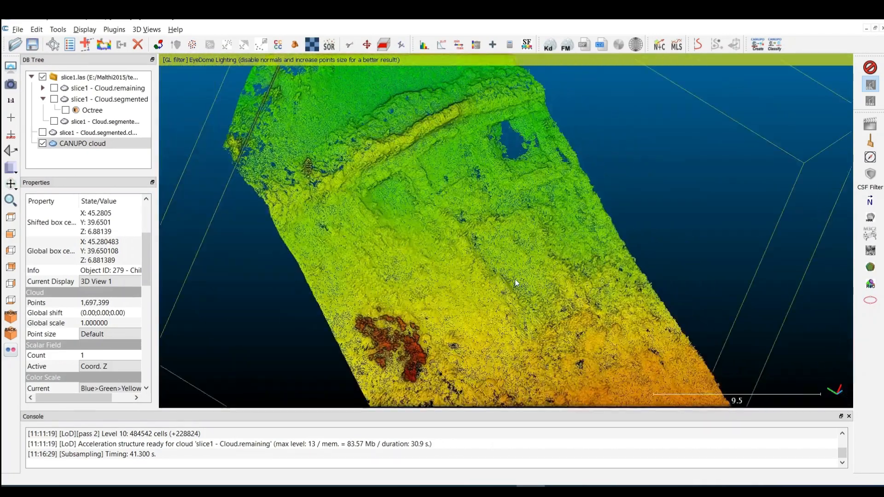
scroll(515, 280, "up", 4)
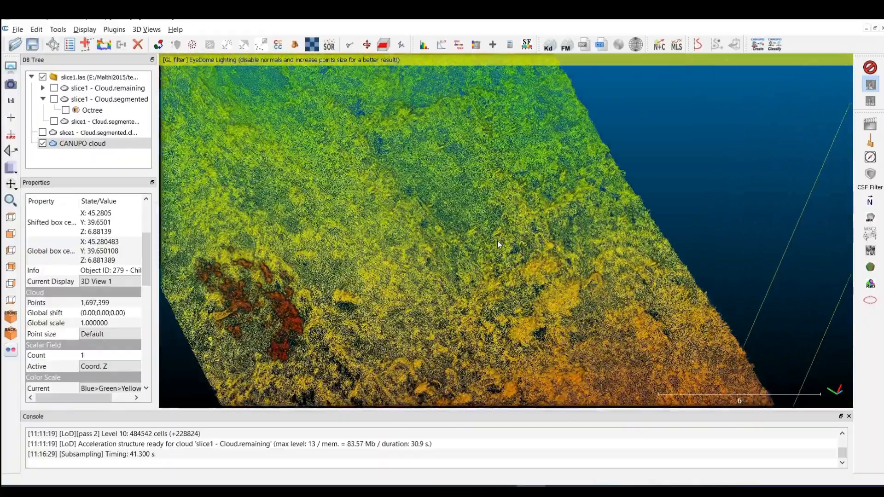
scroll(474, 254, "up", 4)
left_click_drag(494, 234, 659, 262)
right_click_drag(659, 262, 369, 305)
scroll(369, 243, "up", 2)
scroll(408, 285, "up", 2)
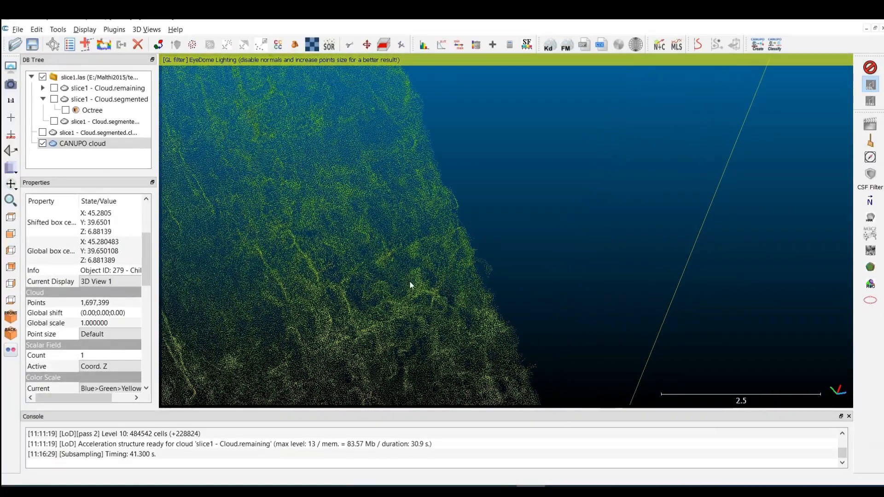
scroll(374, 283, "up", 1)
right_click_drag(379, 282, 494, 288)
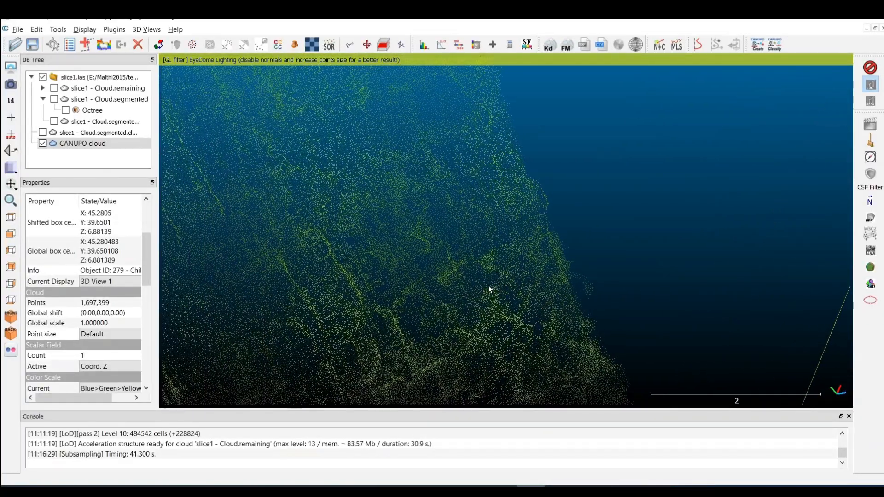
- Segment a small vegetation patch near the slope's edge out of the CANUPO cloud, temporarily showing the dense segmented cloud as a guide
left_click(54, 99)
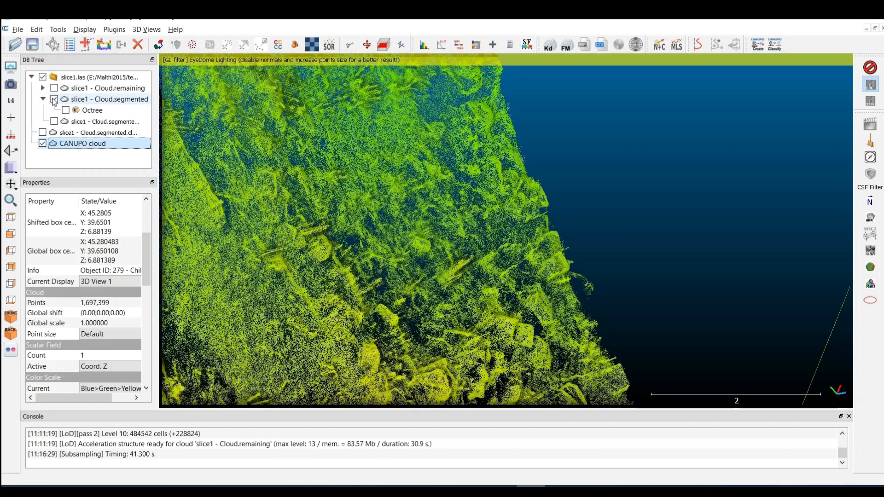
left_click(54, 99)
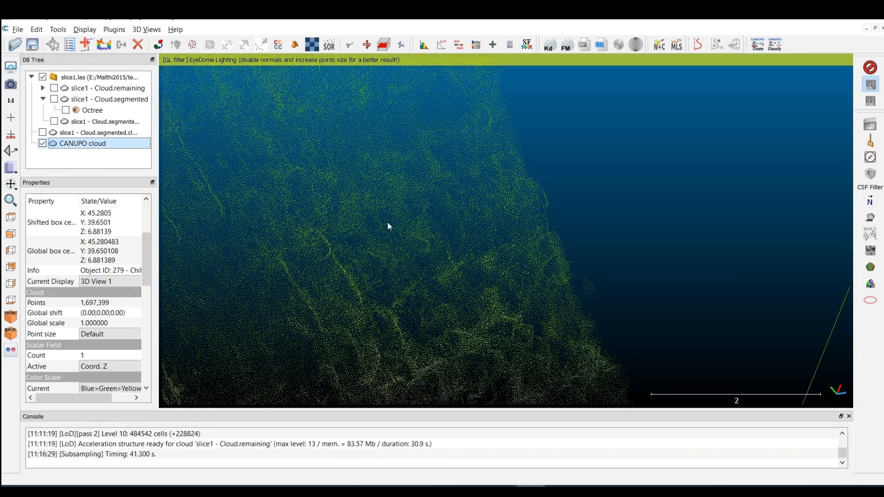
left_click(54, 99)
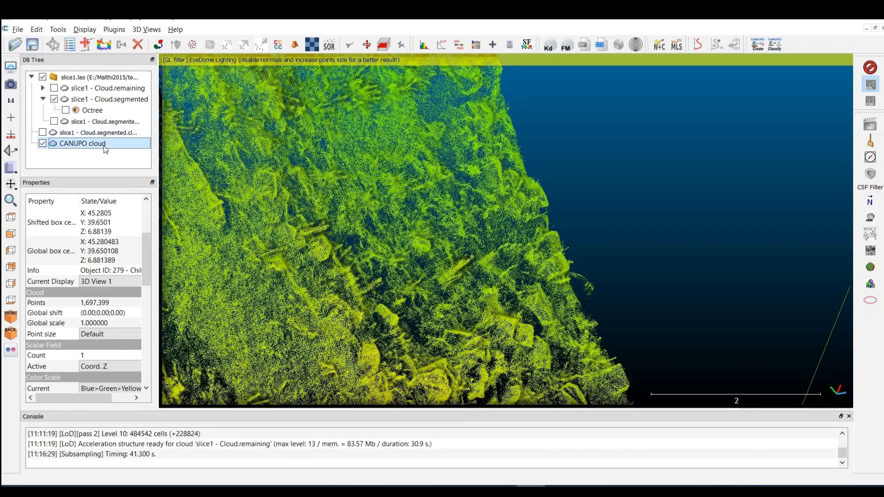
left_click(384, 44)
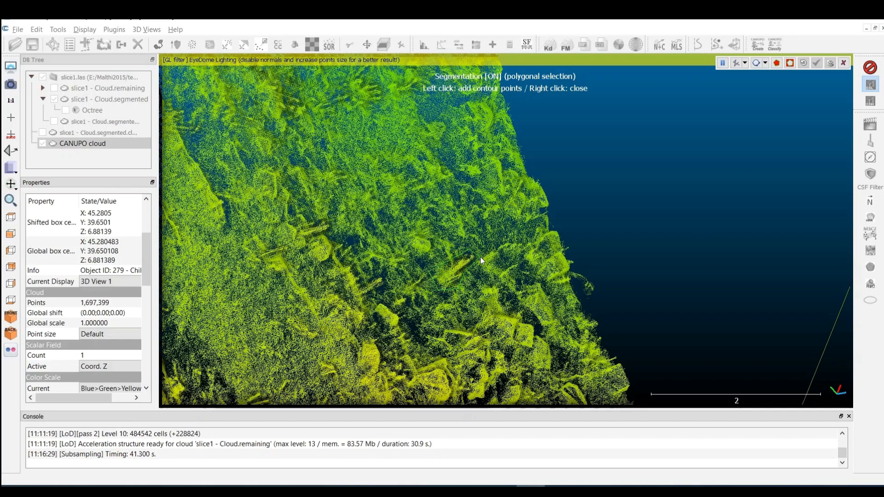
left_click(778, 64)
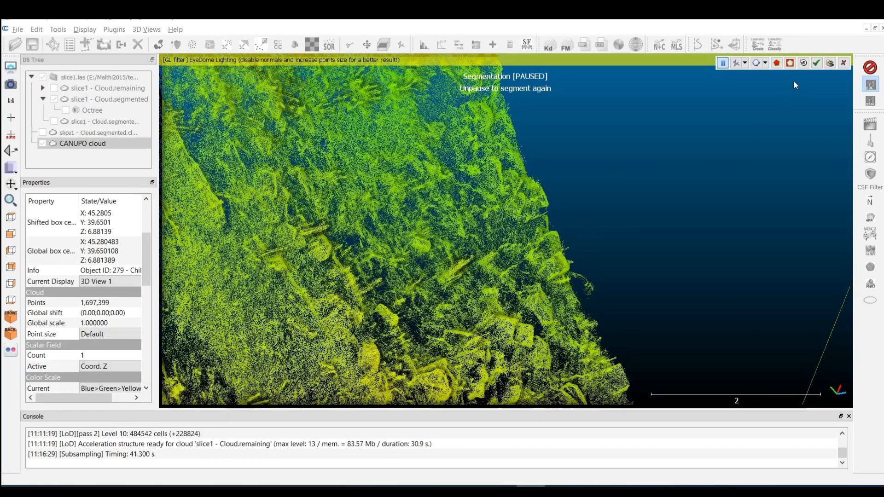
left_click(816, 63)
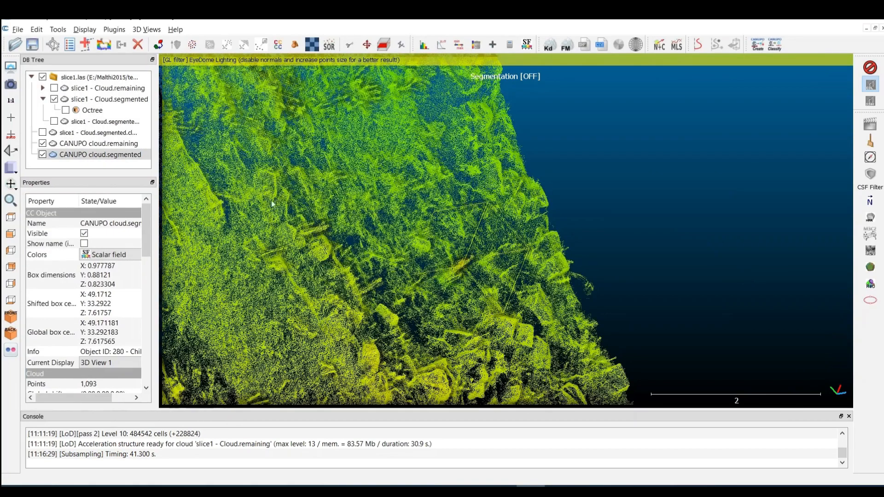
left_click(53, 99)
- Examine the segmented patch's position and size within the remaining CANUPO cloud from above and from low angles
scroll(420, 255, "up", 3)
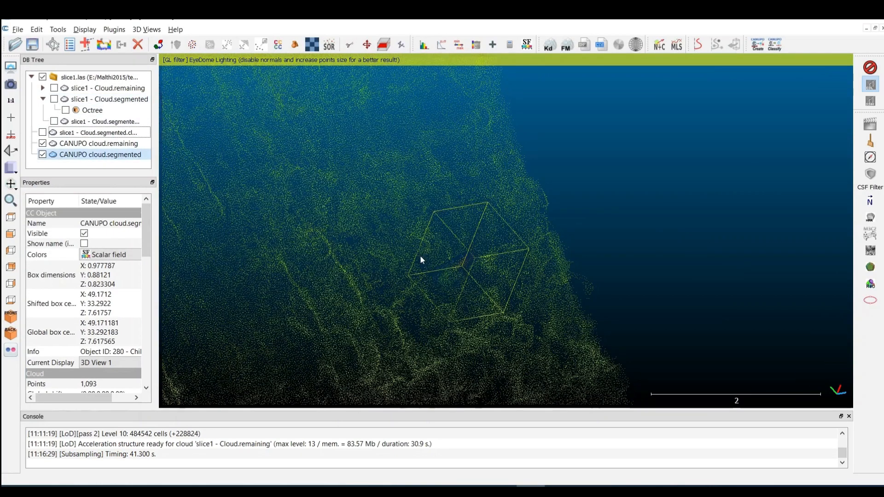
scroll(471, 298, "down", 5)
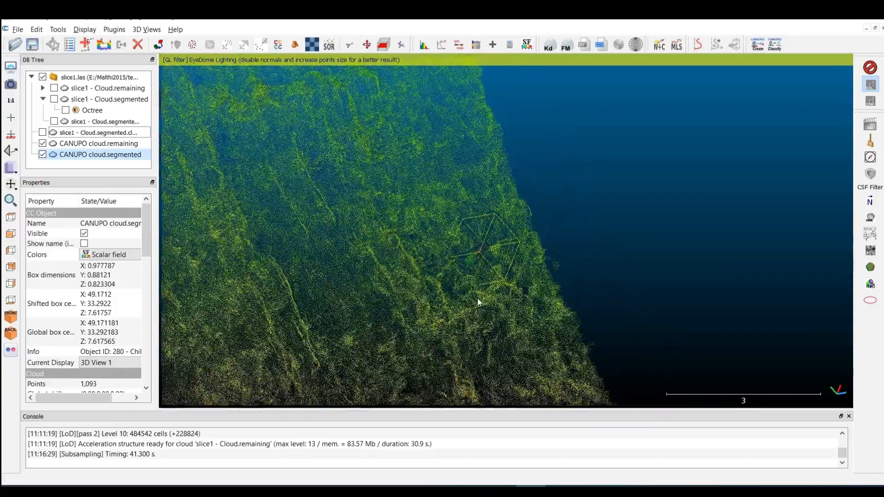
left_click_drag(491, 293, 393, 194)
right_click_drag(599, 303, 500, 322)
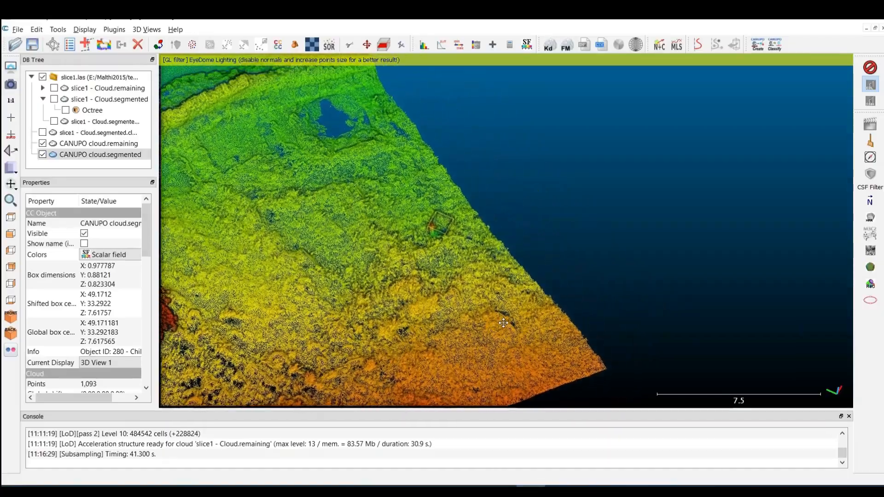
scroll(409, 256, "up", 5)
scroll(409, 256, "up", 10)
right_click_drag(325, 256, 555, 245)
scroll(470, 248, "up", 5)
left_click_drag(470, 250, 497, 245)
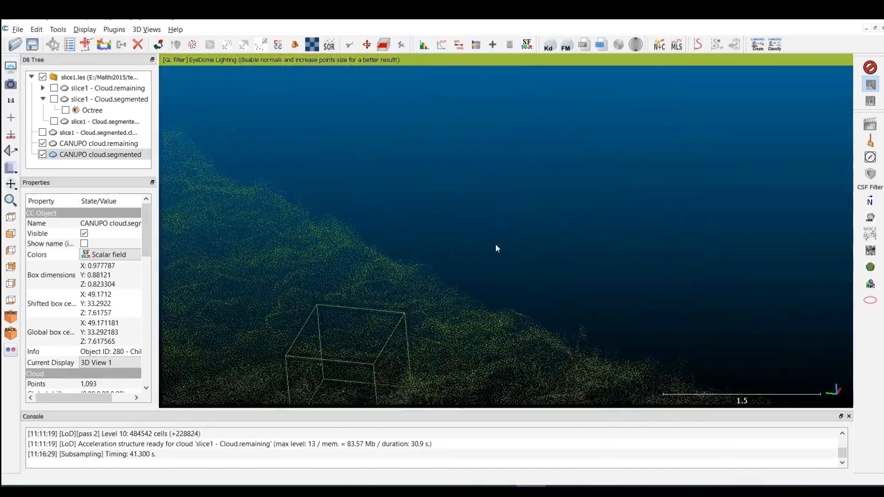
right_click_drag(496, 245, 507, 246)
left_click_drag(507, 246, 485, 287)
scroll(493, 281, "down", 14)
right_click_drag(594, 237, 519, 316)
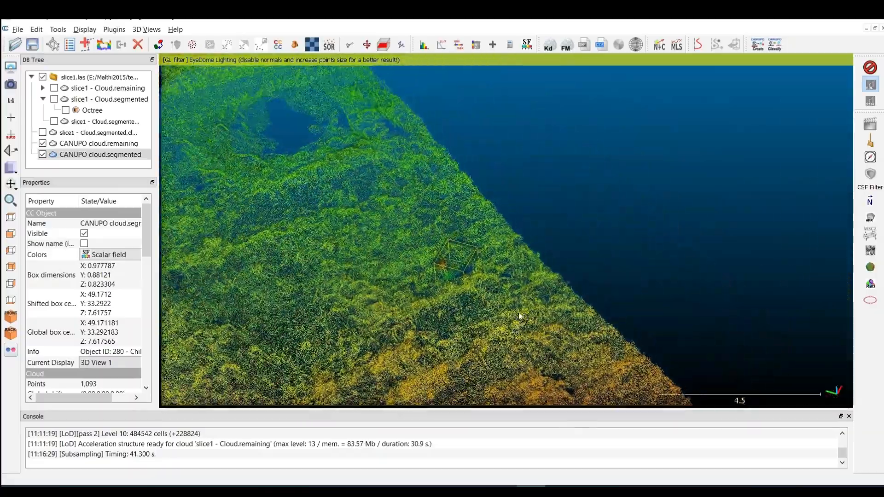
scroll(453, 285, "up", 5)
scroll(453, 286, "down", 1)
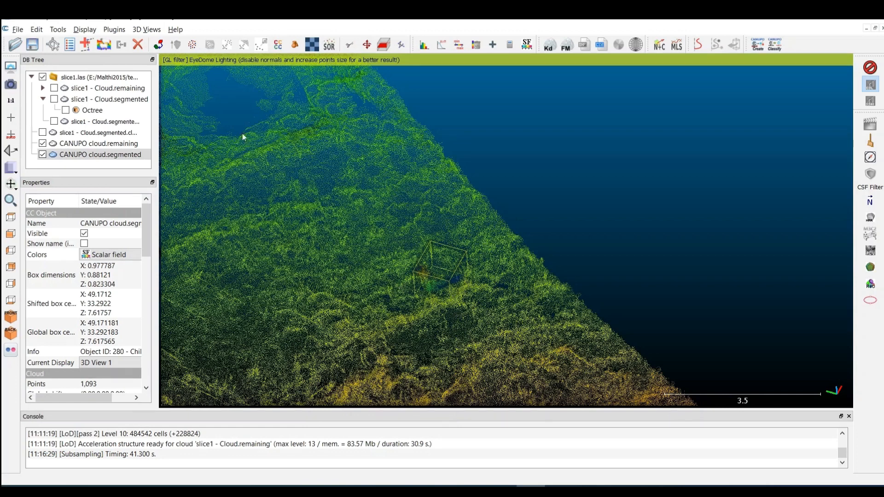
- Hide the remaining CANUPO cloud and segment the flatter stray points on one side out of the small vegetation patch
left_click(43, 143)
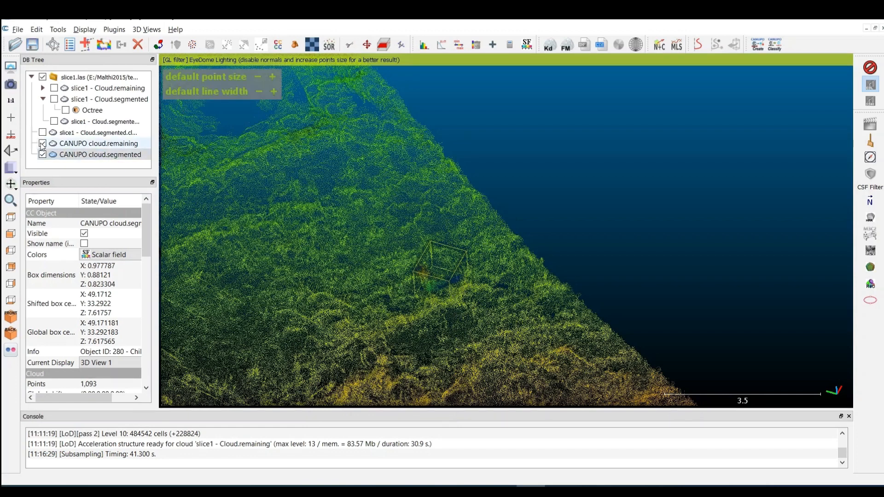
scroll(372, 267, "up", 11)
right_click_drag(389, 270, 462, 173)
left_click(350, 44)
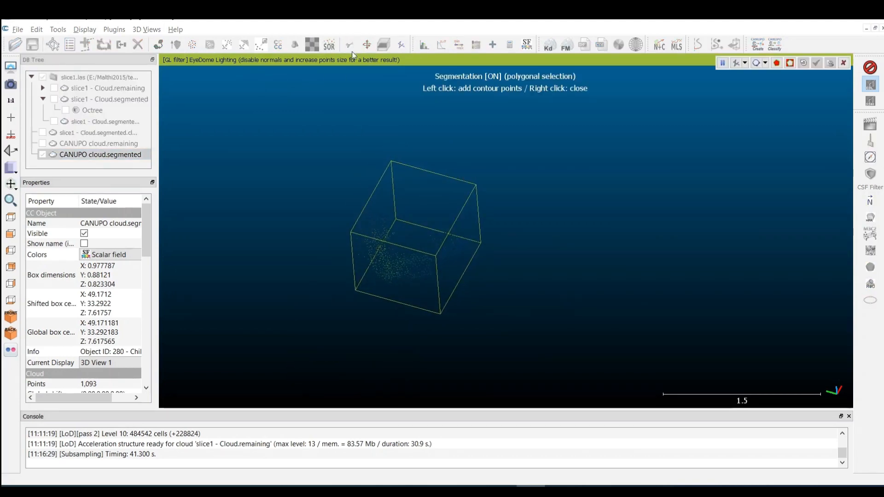
left_click(505, 220)
left_click(408, 225)
left_click(408, 289)
left_click(510, 307)
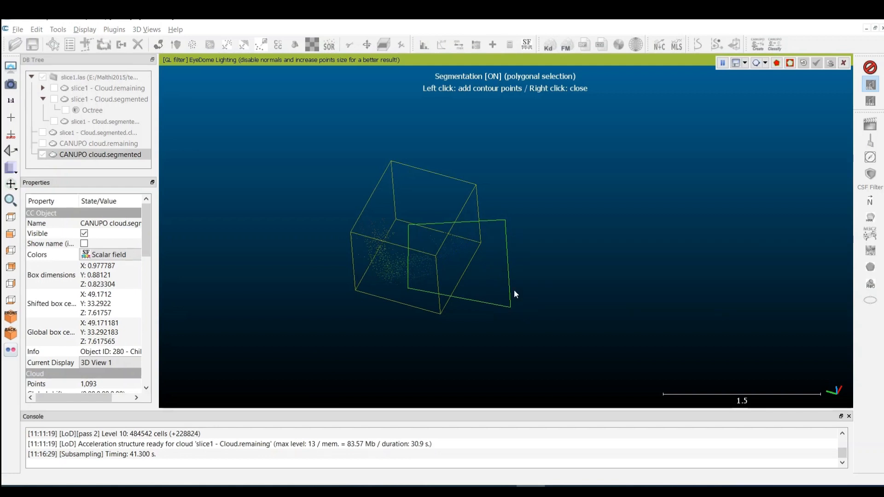
left_click(777, 63)
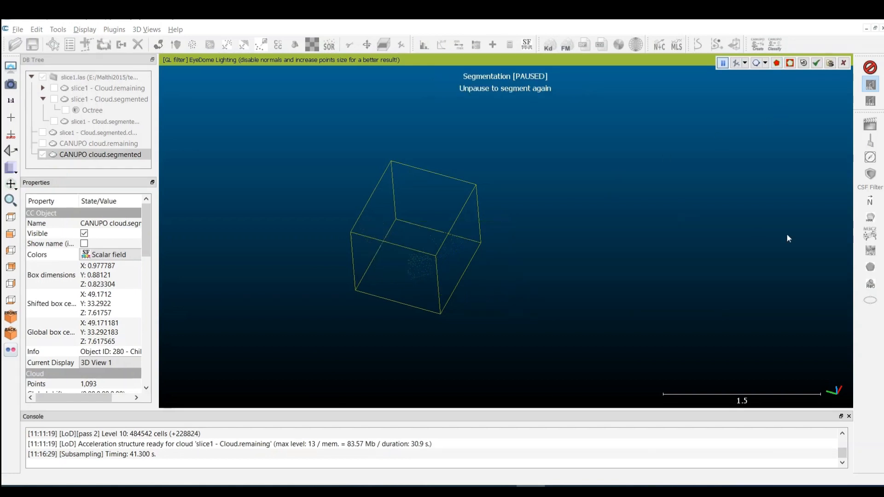
left_click(816, 63)
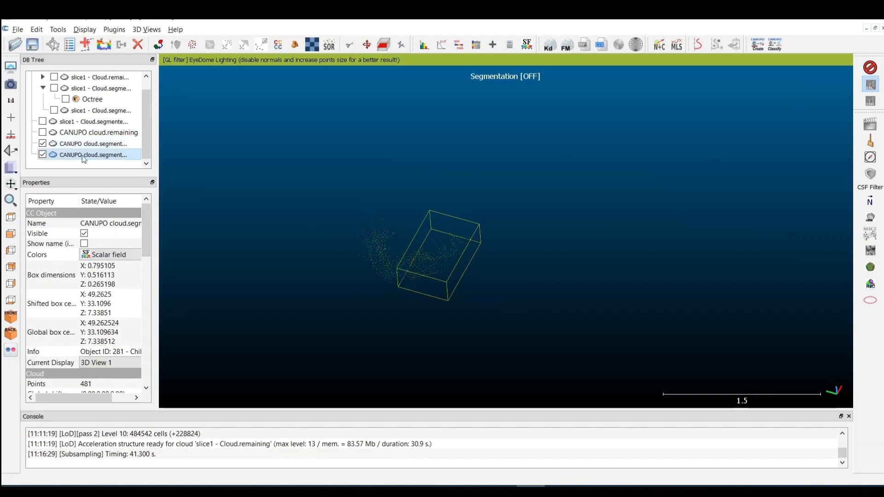
- Merge the points cut away from the vegetation patch back into the remaining CANUPO cloud
left_click(68, 135, "ctrl")
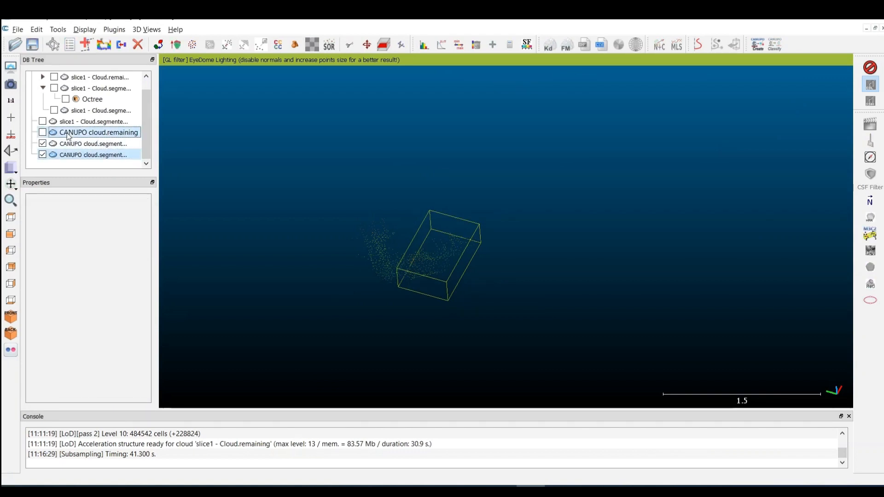
left_click(43, 133)
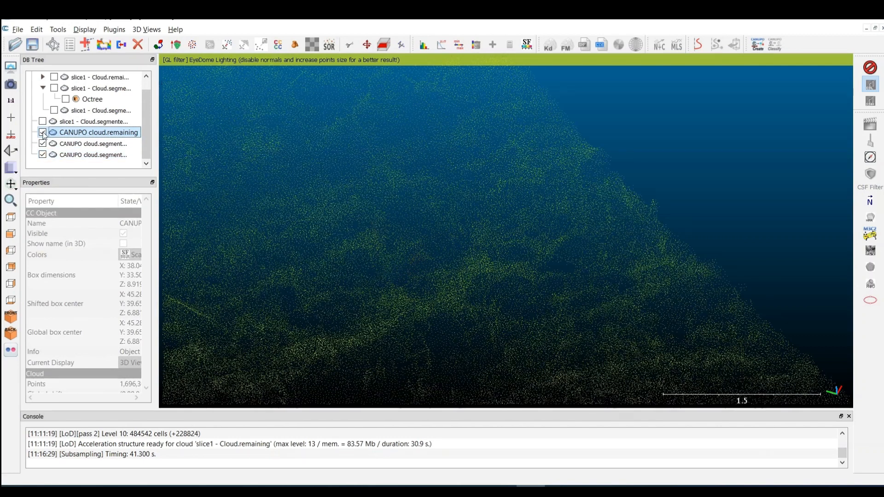
left_click(100, 155, "ctrl")
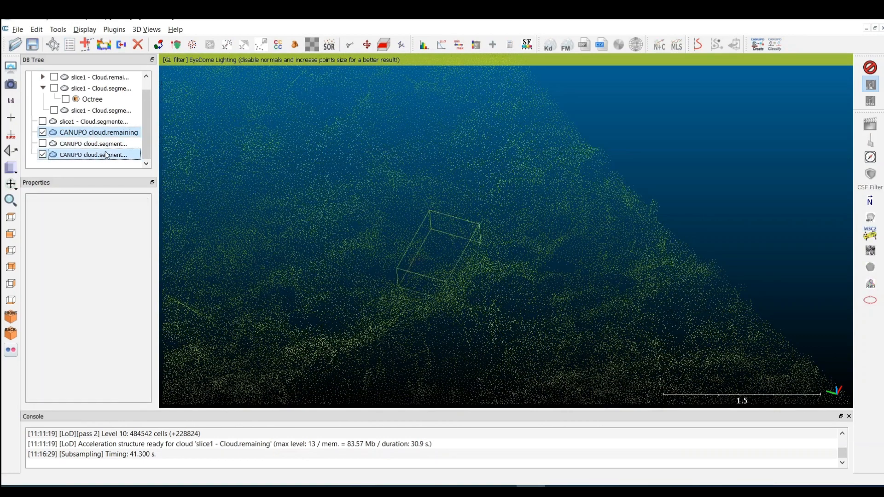
left_click(122, 47)
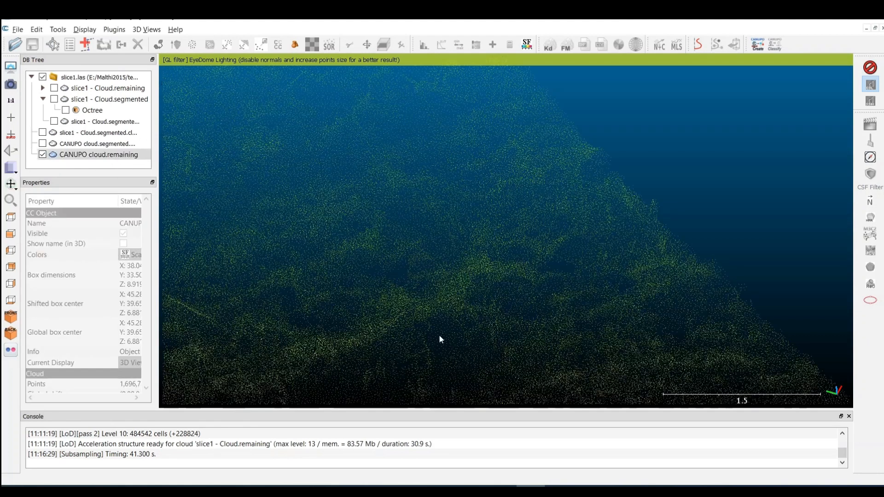
left_click(532, 268)
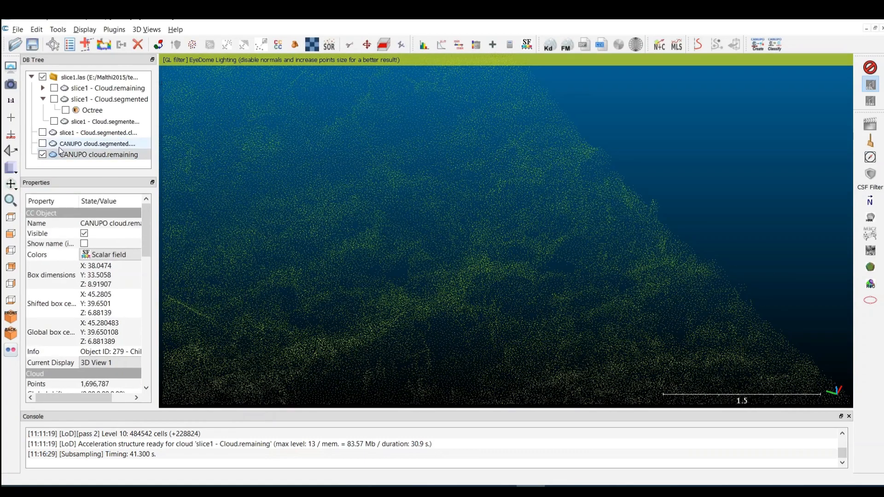
left_click(86, 156)
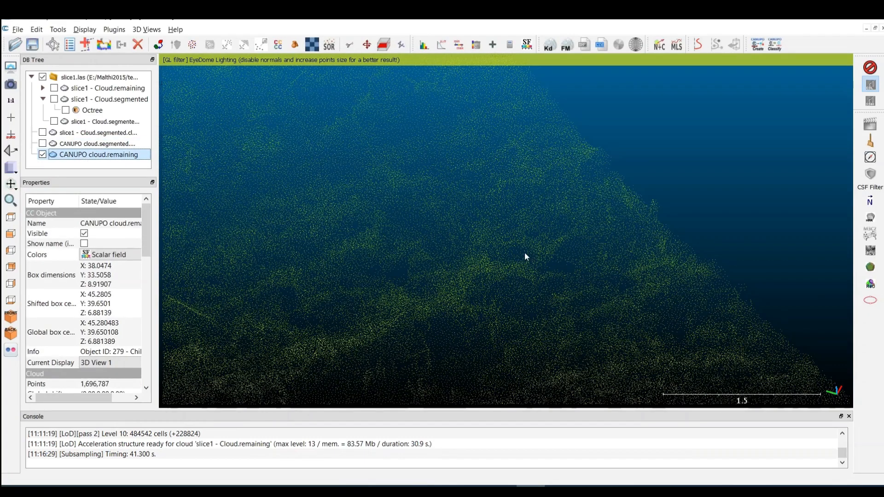
- Show the trimmed vegetation patch within the remaining CANUPO cloud and rename it as Grass 1
scroll(507, 256, "down", 5)
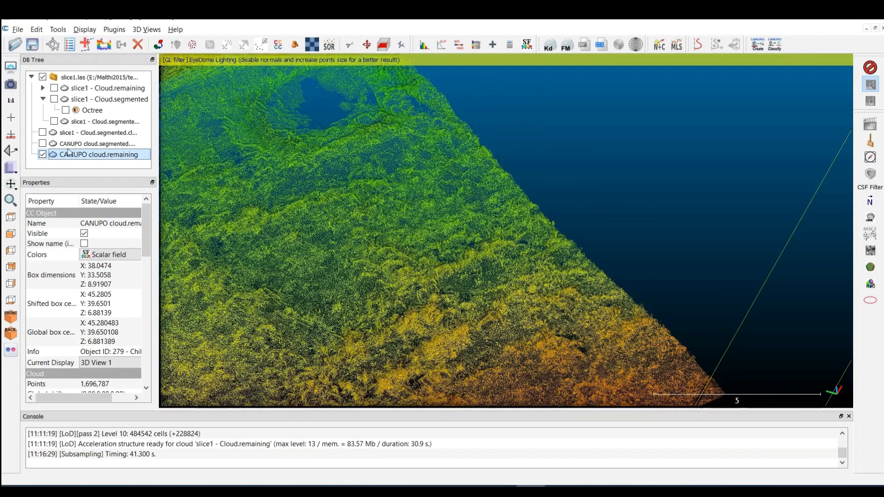
left_click(42, 144)
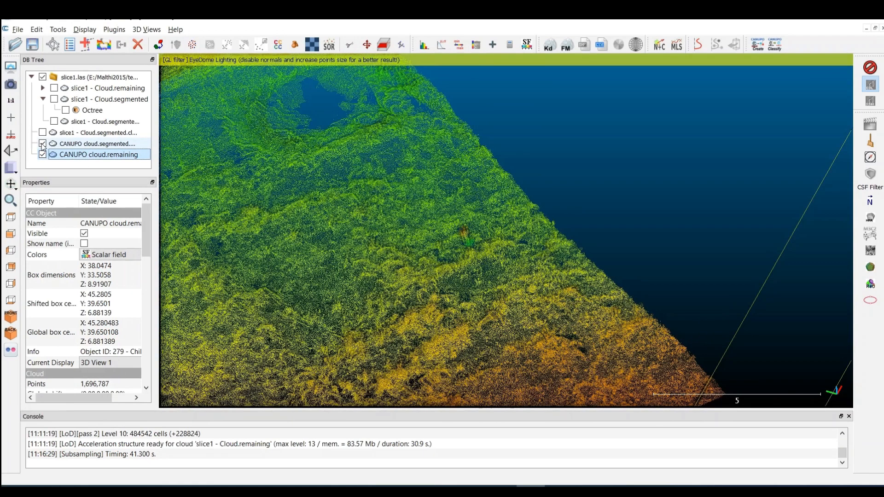
double_click(89, 144)
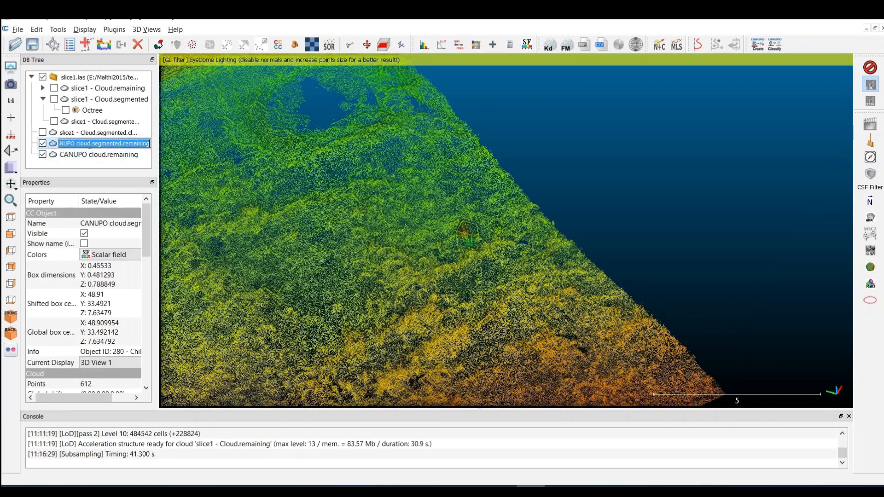
type("Grass 1")
key("Return")
scroll(466, 277, "up", 5)
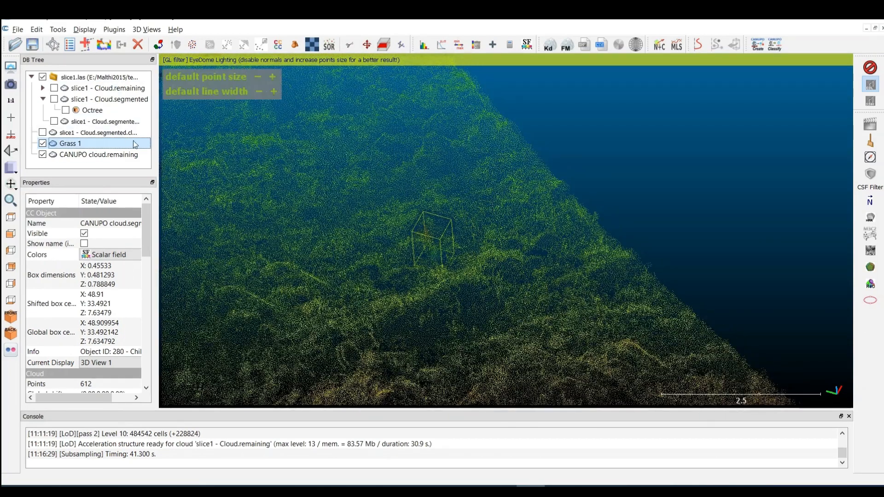
- Examine the slope around the Grass 1 sample for other vegetation patches
scroll(372, 238, "down", 8)
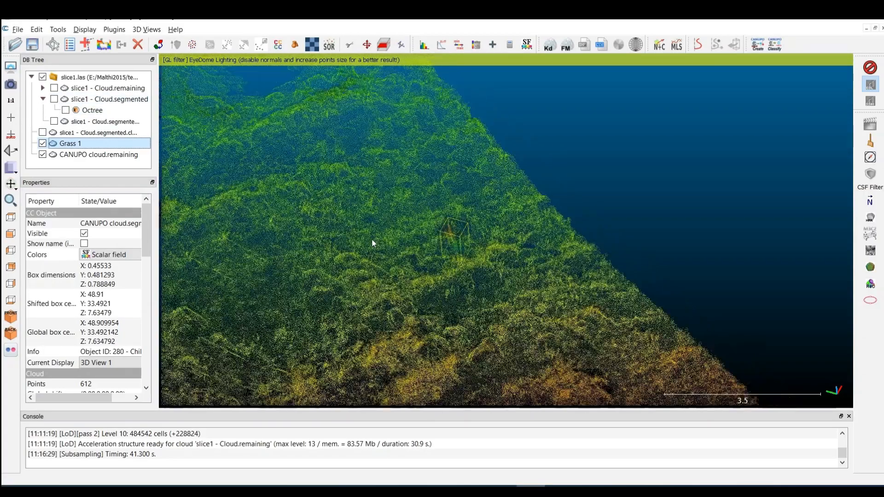
scroll(449, 296, "up", 2)
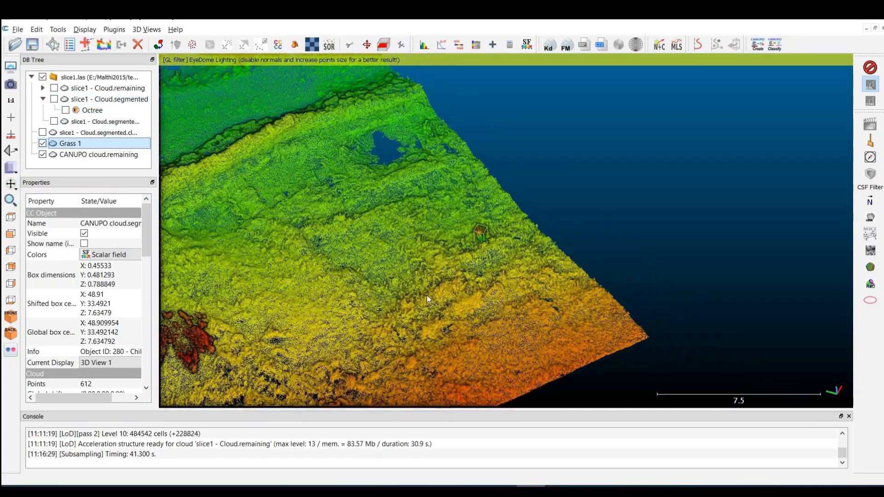
scroll(521, 275, "up", 3)
scroll(533, 280, "up", 1)
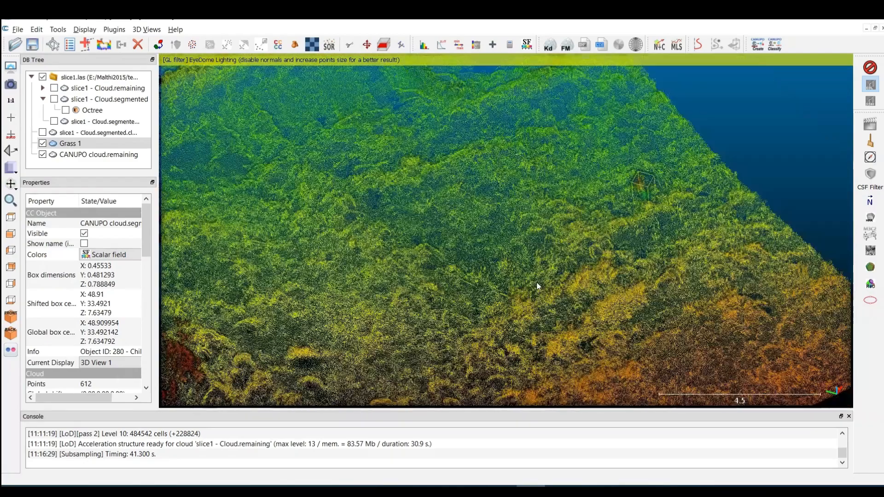
scroll(535, 281, "down", 3)
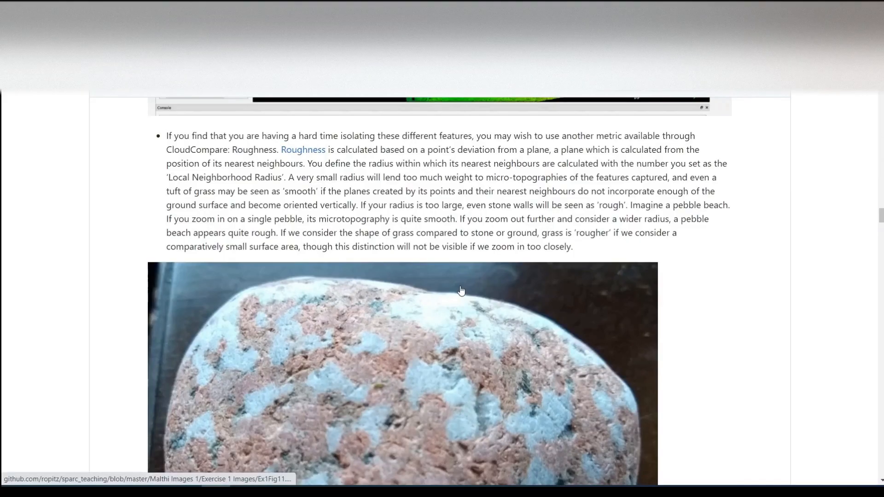
- Read the browser exercise page's explanation of Roughness and the Local Neighborhood Radius
scroll(504, 323, "up", 3)
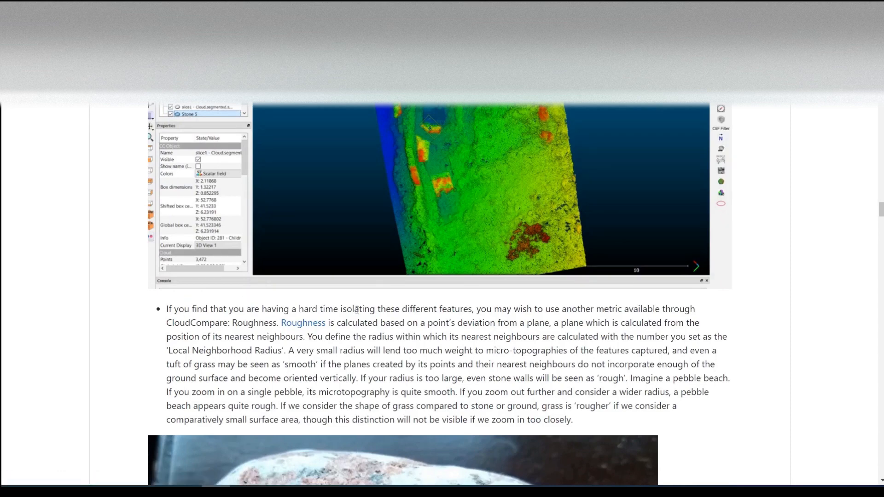
scroll(356, 310, "down", 3)
scroll(254, 243, "up", 1)
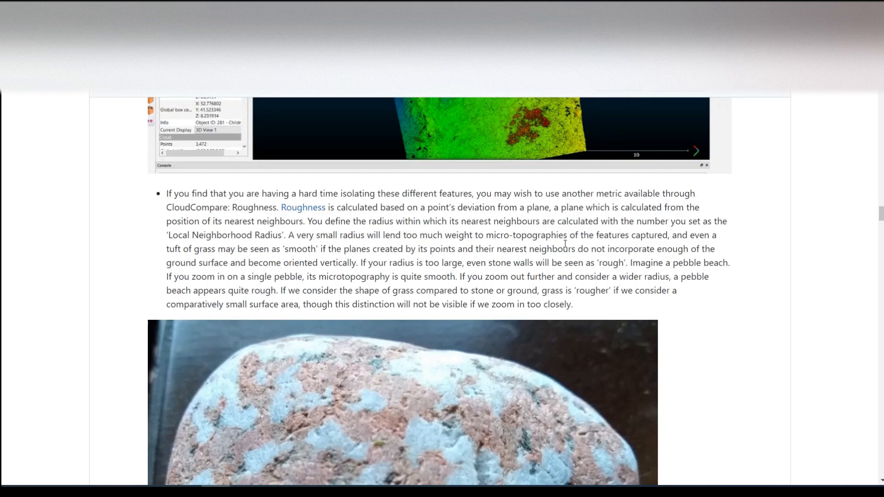
scroll(566, 245, "down", 15)
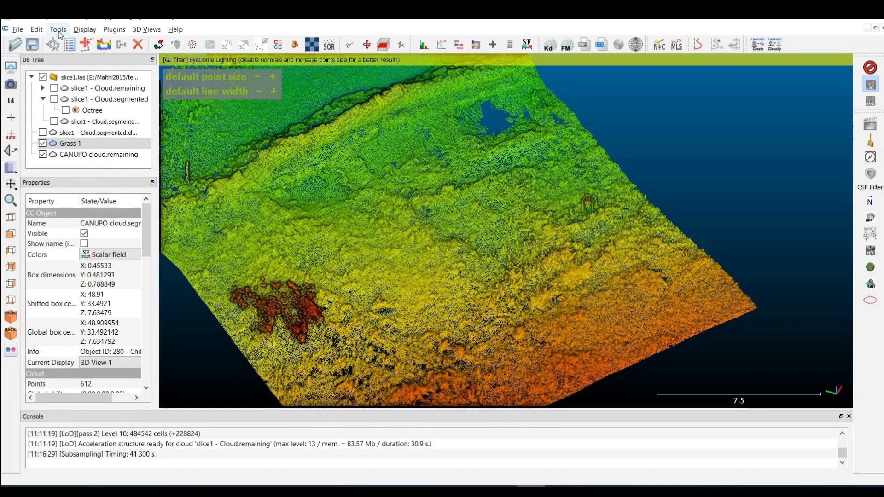
left_click(90, 155)
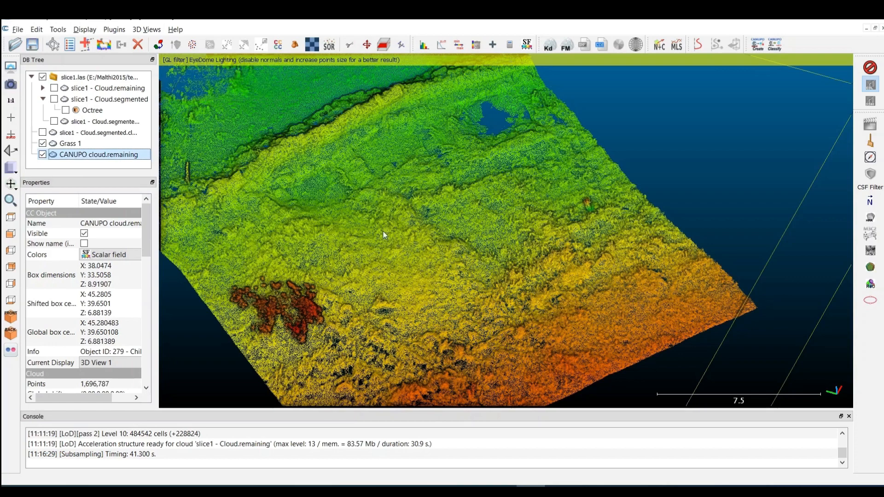
scroll(386, 235, "down", 4)
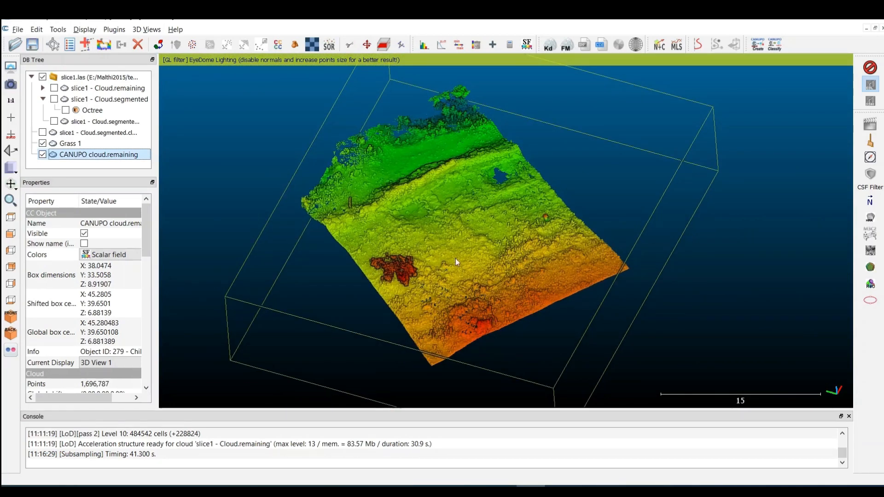
scroll(456, 263, "up", 3)
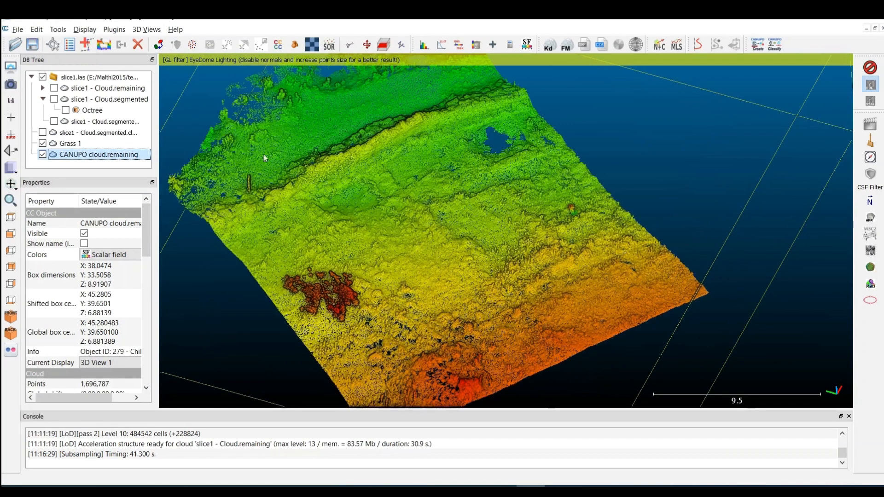
left_click(59, 30)
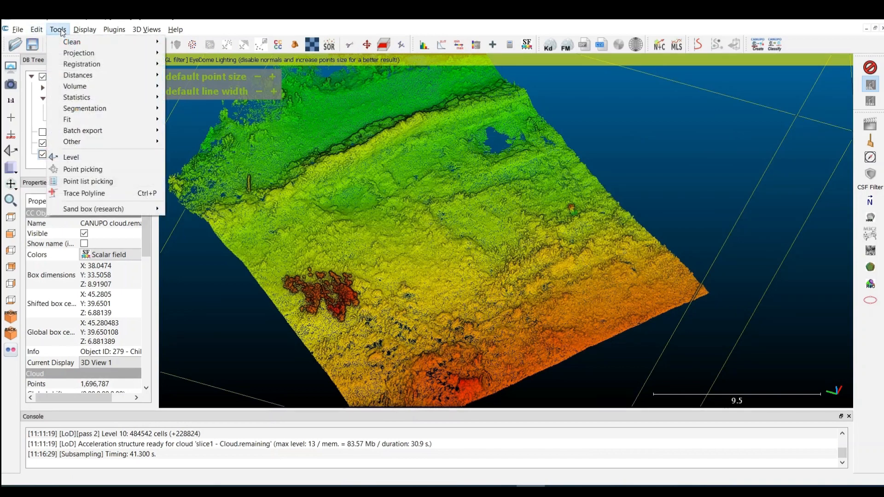
mouse_move(83, 145)
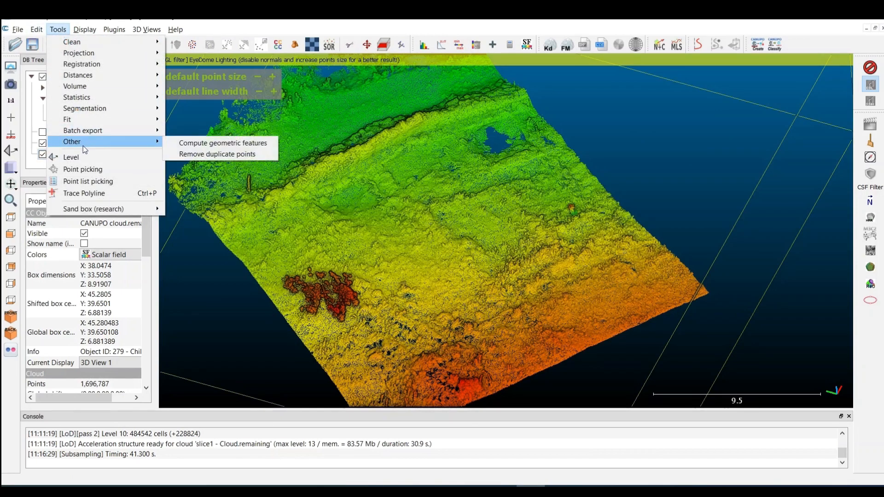
left_click(257, 147)
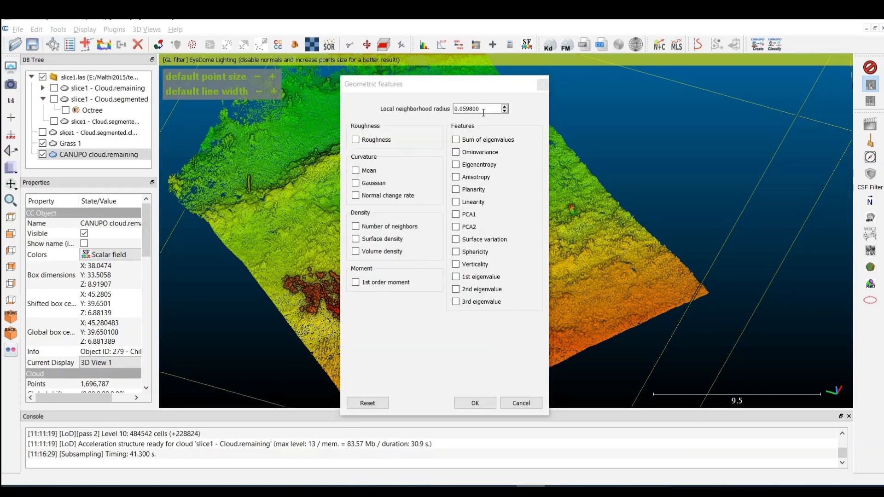
left_click(357, 140)
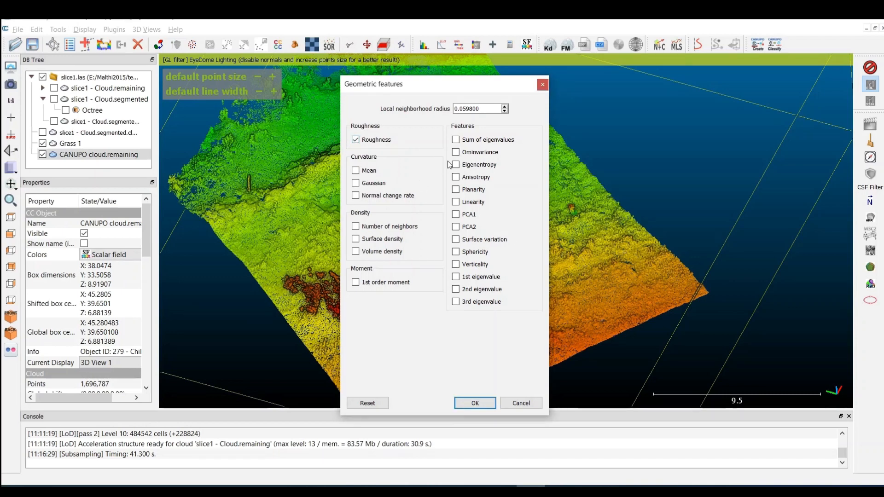
left_click(543, 86)
- Examine the vegetation in the remaining CANUPO cloud close up against the scale bar to judge a suitable neighbourhood radius
scroll(557, 265, "up", 5)
scroll(559, 262, "up", 5)
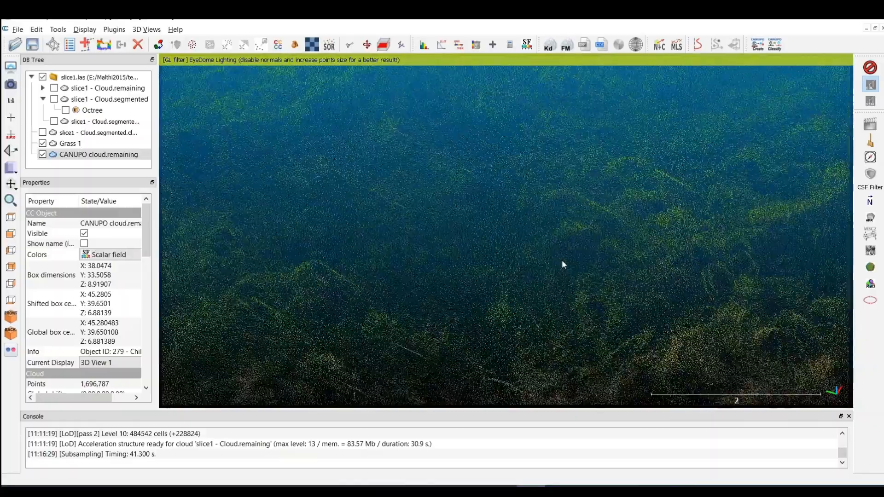
scroll(489, 314, "up", 1)
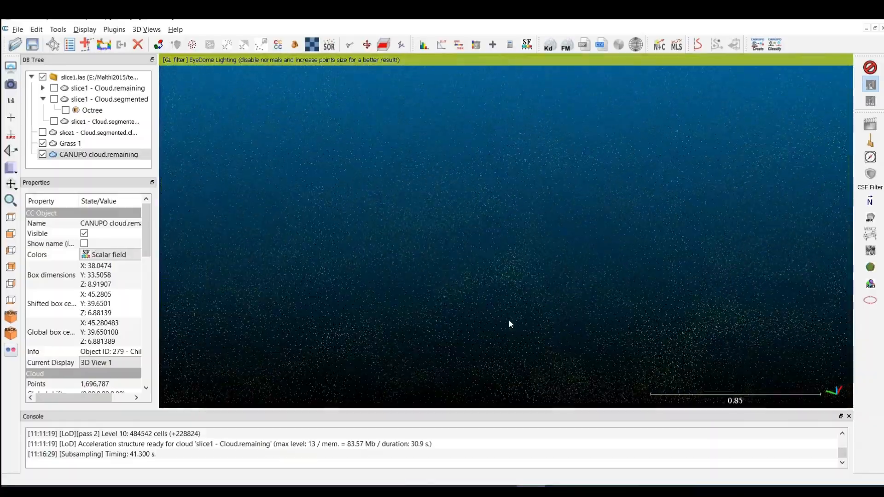
scroll(427, 258, "up", 1)
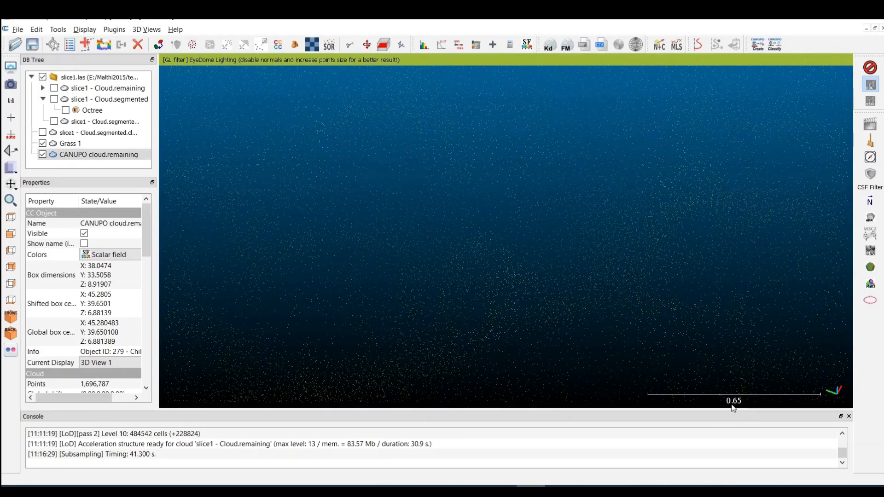
scroll(389, 202, "down", 8)
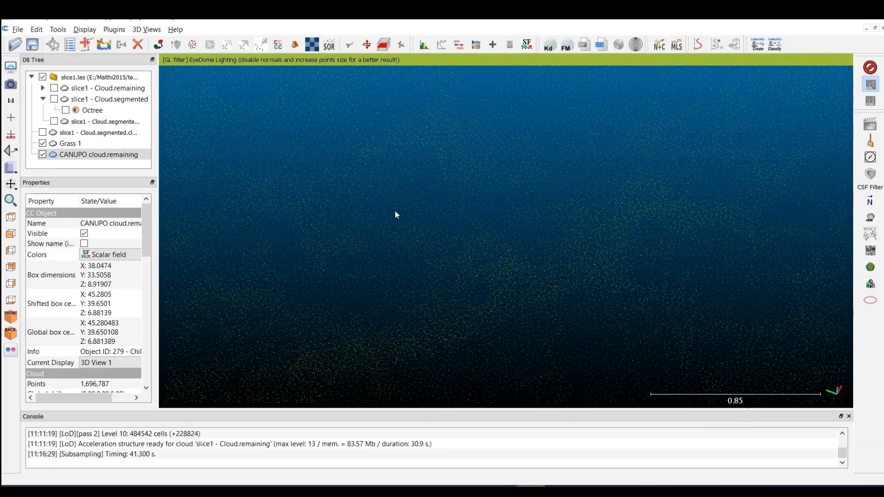
scroll(433, 237, "up", 7)
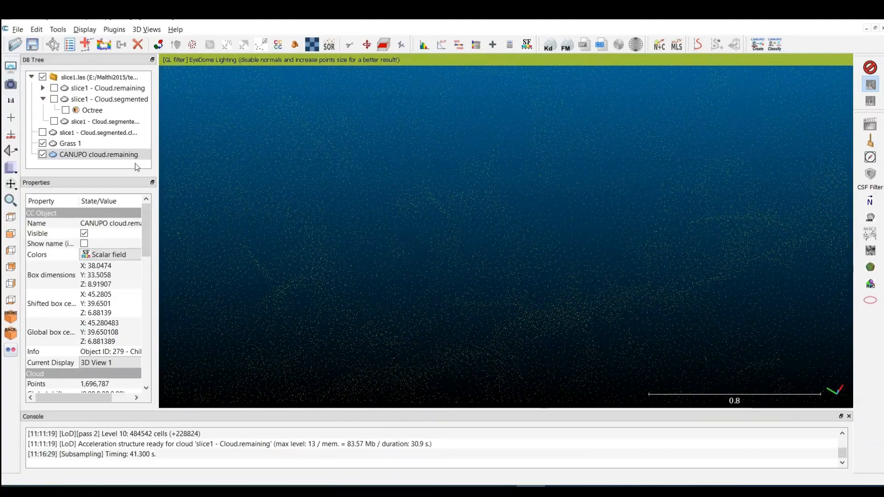
- Compute the Roughness geometric feature on the remaining CANUPO cloud with a local neighborhood radius of 0.8
left_click(58, 30)
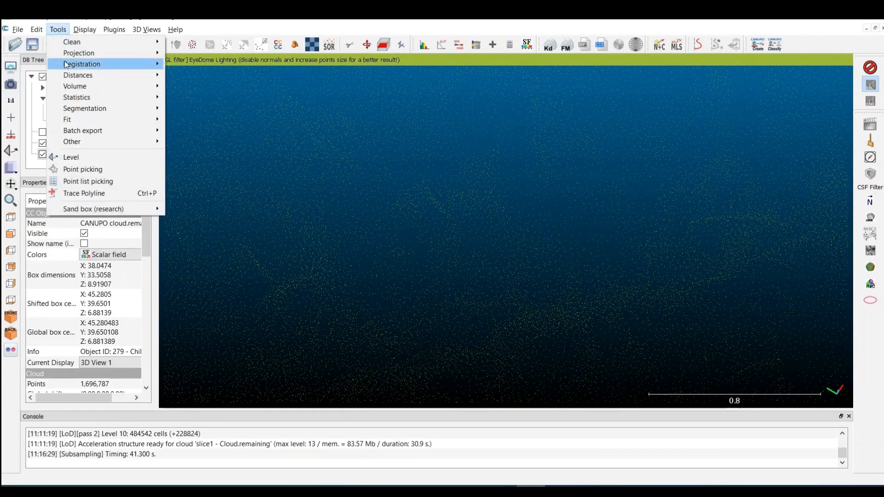
mouse_move(88, 141)
left_click(223, 142)
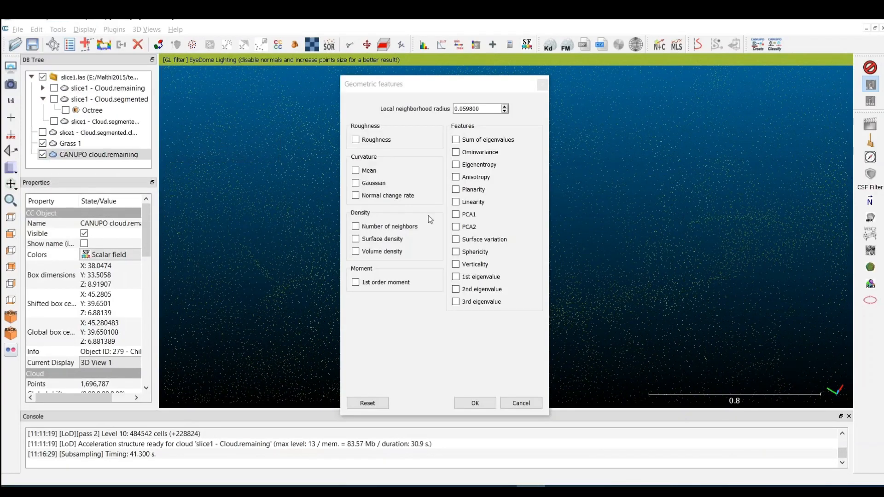
left_click(356, 139)
left_click_drag(496, 108, 381, 108)
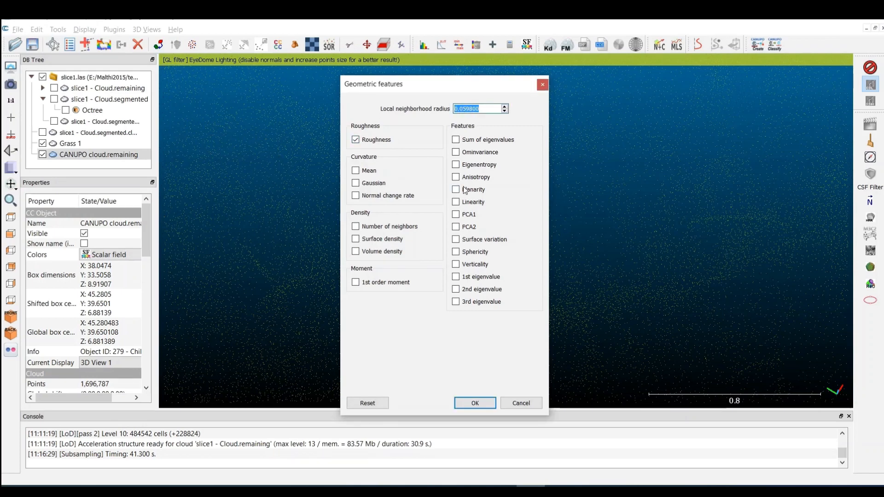
type("0.8")
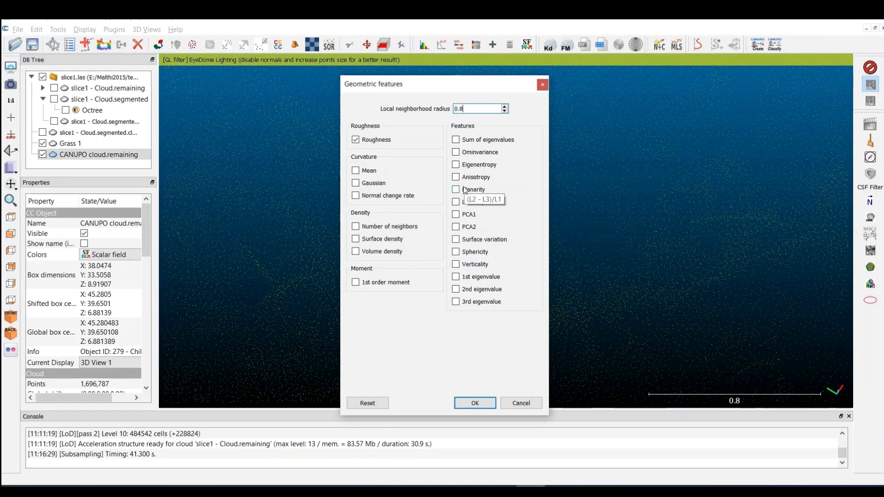
left_click(476, 402)
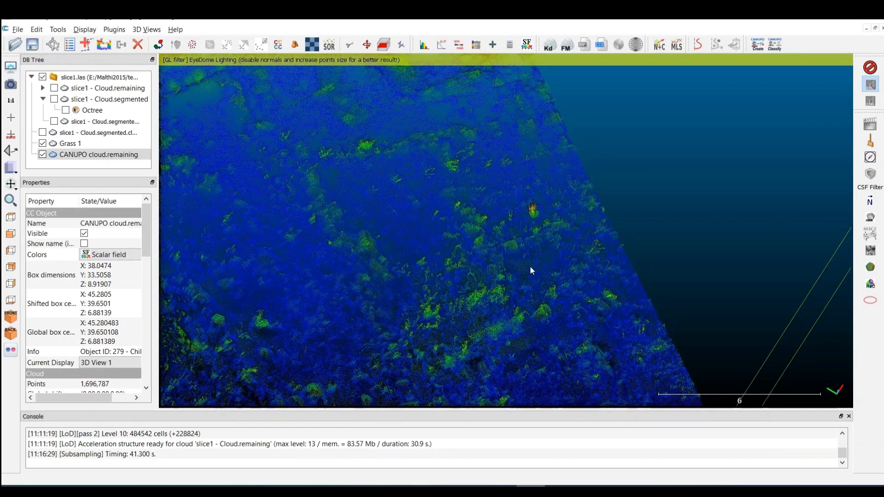
- Examine the roughness colouring across the remaining CANUPO cloud, both overall and close up, for vegetation clumps to sample
scroll(516, 281, "up", 2)
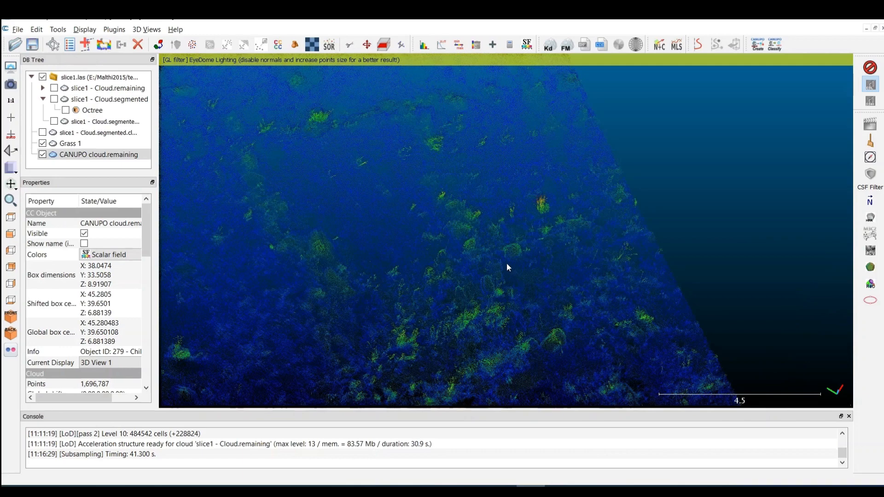
scroll(507, 267, "down", 5)
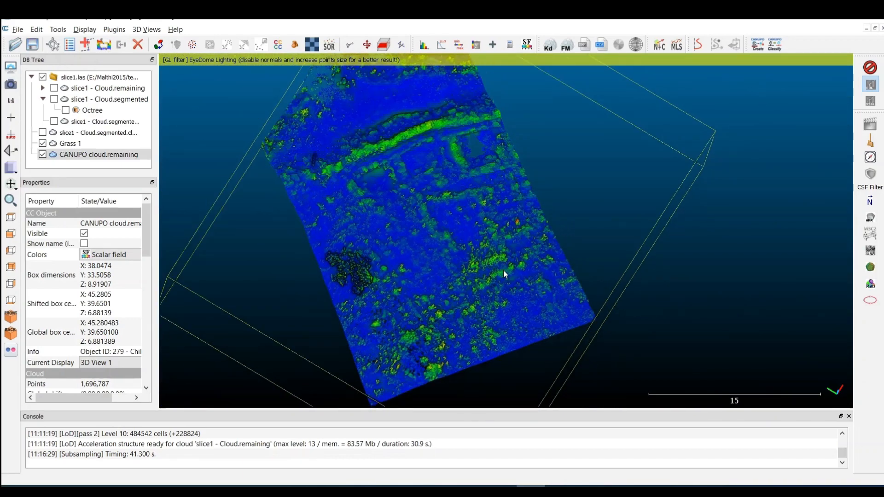
scroll(465, 283, "up", 8)
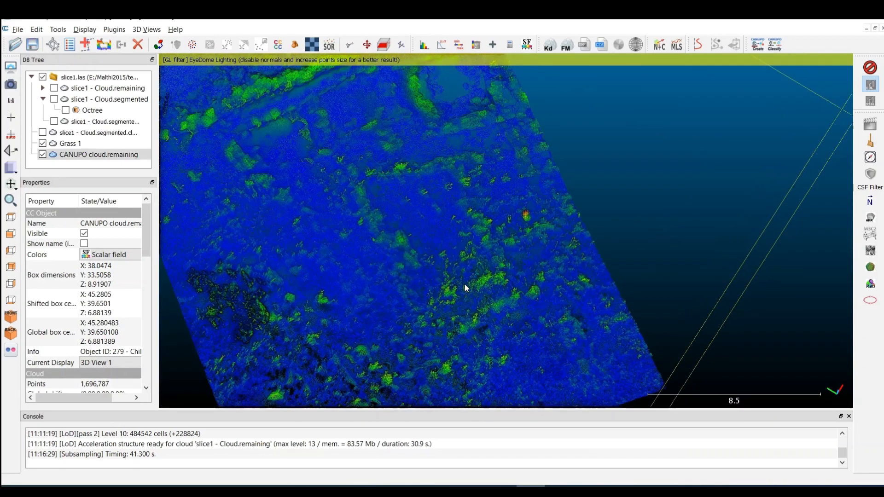
left_click_drag(484, 275, 447, 314)
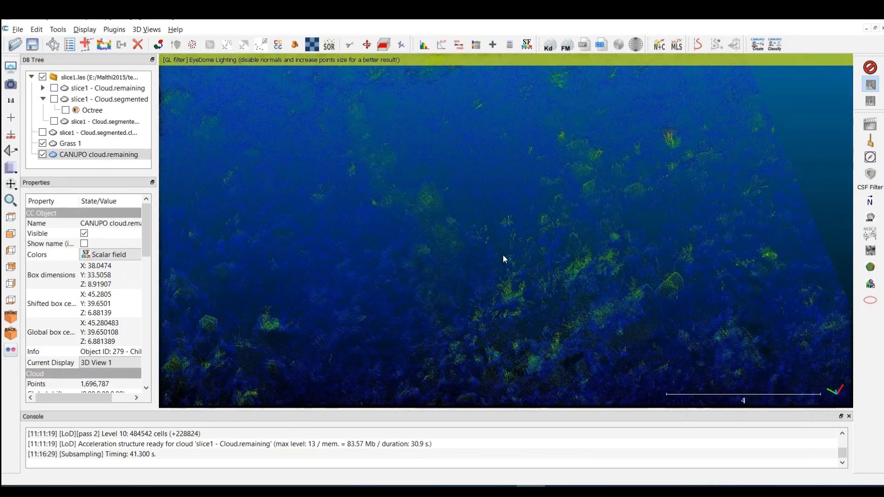
scroll(503, 255, "down", 5)
right_click_drag(539, 230, 561, 125)
scroll(498, 223, "up", 3)
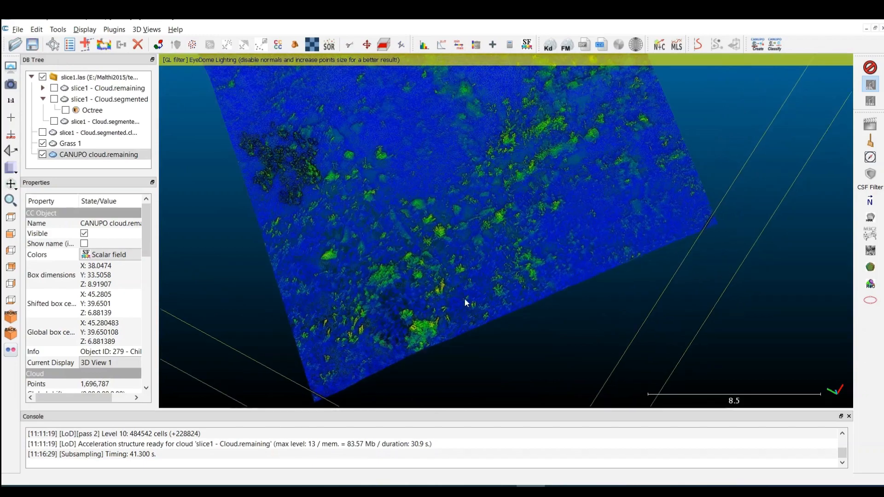
scroll(510, 214, "up", 5)
right_click_drag(573, 203, 520, 264)
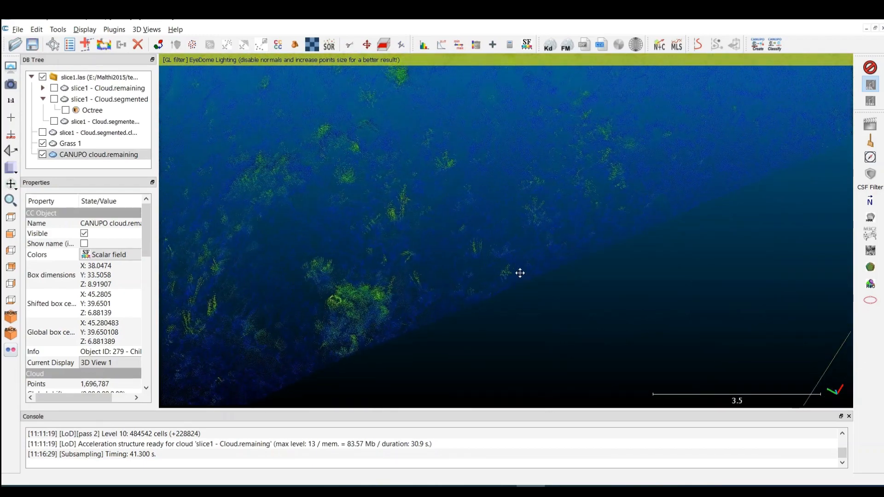
left_click_drag(450, 221, 543, 235)
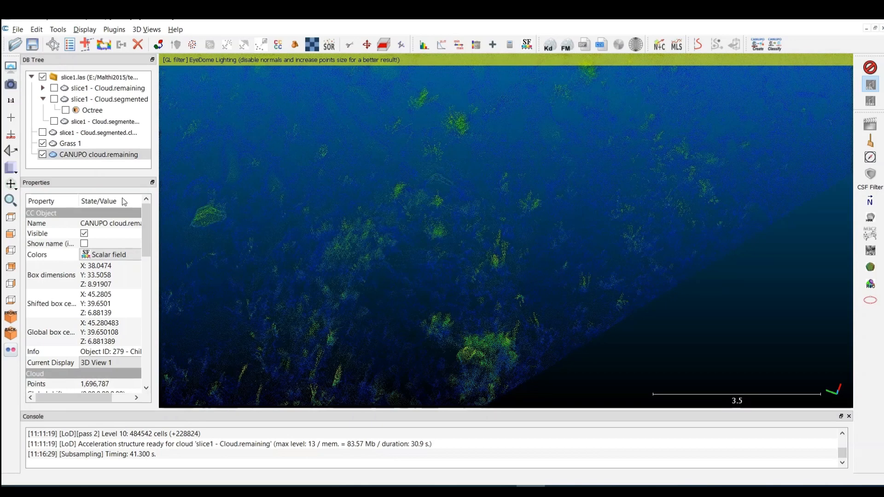
mouse_move(184, 88)
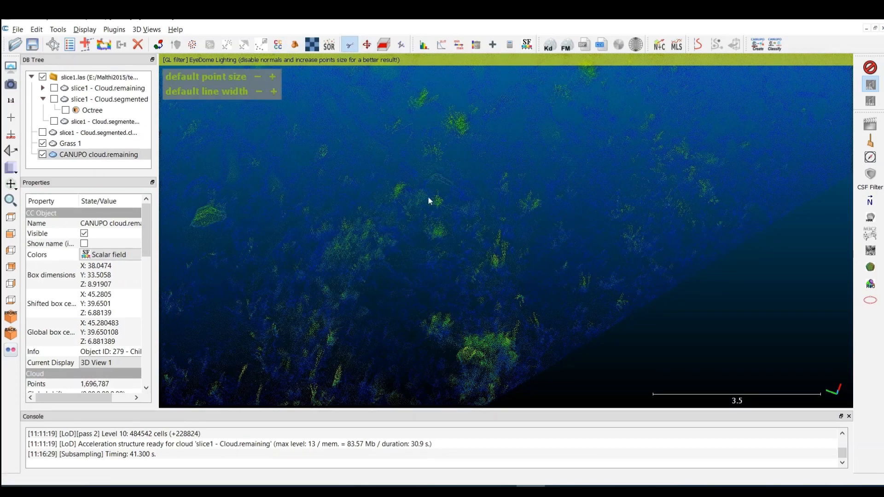
key("t")
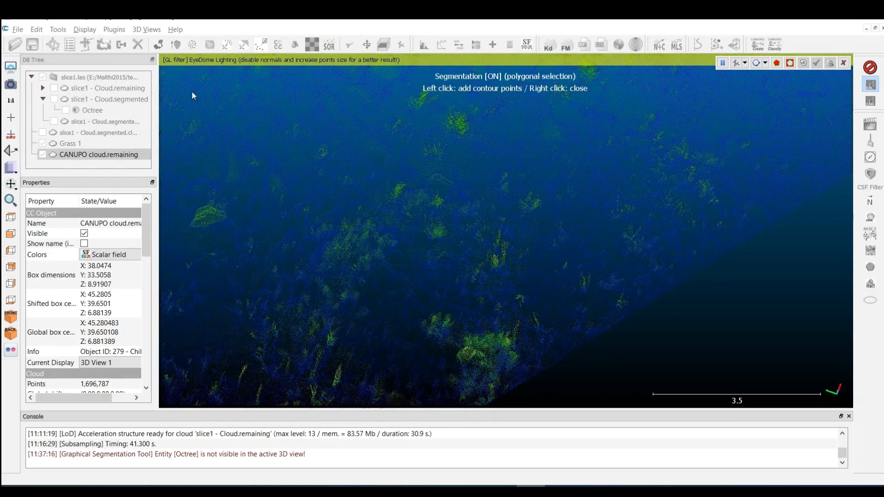
left_click(844, 63)
- Segment a small vegetation clump near the cloud's edge out of the remaining CANUPO cloud with a polygon, keeping the points inside
scroll(529, 295, "up", 10)
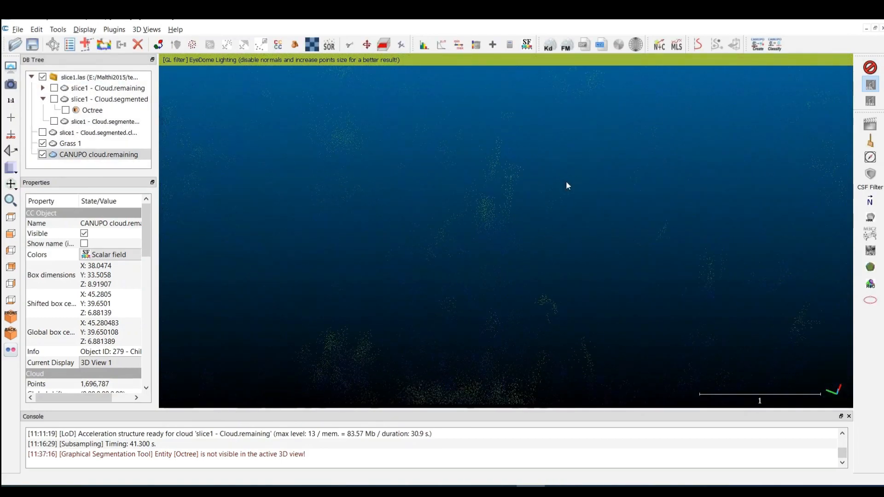
key("t")
left_click(470, 306)
left_click(478, 265)
left_click(451, 235)
left_click(412, 315)
left_click(469, 330)
right_click(470, 330)
left_click(776, 63)
left_click(816, 62)
- Inspect the newly segmented vegetation clump and rename it as Grass 2
scroll(520, 339, "down", 15)
right_click_drag(612, 345, 584, 327)
left_click_drag(584, 326, 519, 369)
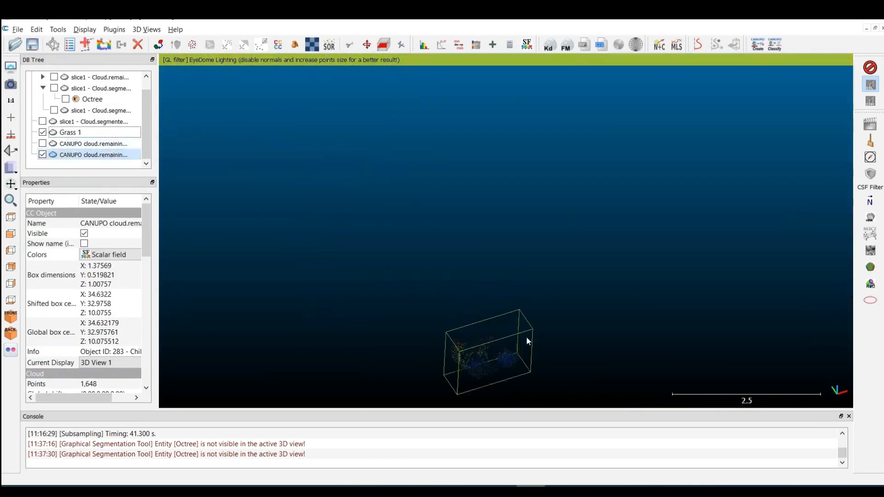
right_click_drag(529, 341, 477, 254)
scroll(59, 91, "up", 1)
left_click(60, 90)
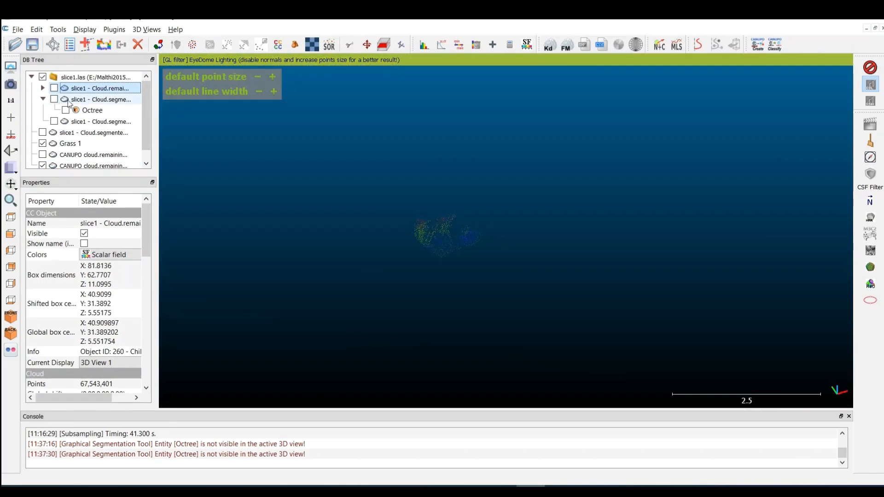
scroll(78, 133, "down", 1)
left_click(92, 155)
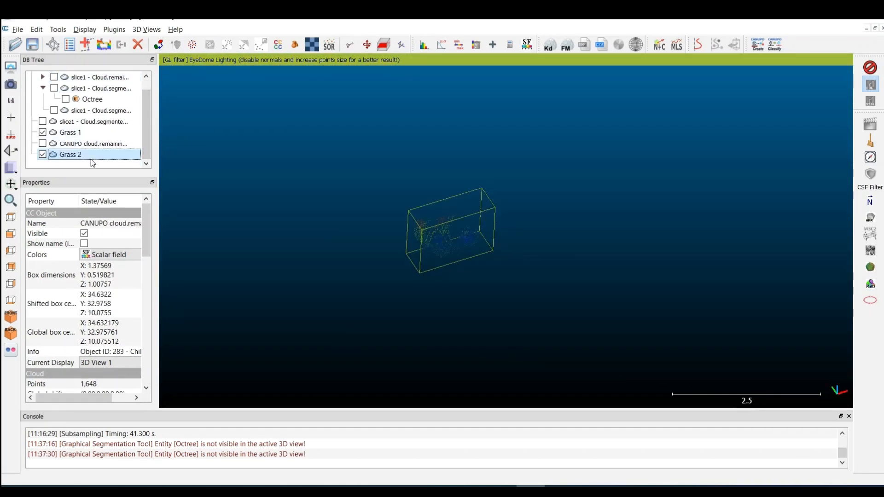
- Show the remaining CANUPO cloud again and look over it for another vegetation clump to sample
left_click(42, 143)
scroll(468, 242, "down", 10)
left_click_drag(468, 241, 655, 339)
scroll(547, 296, "up", 5)
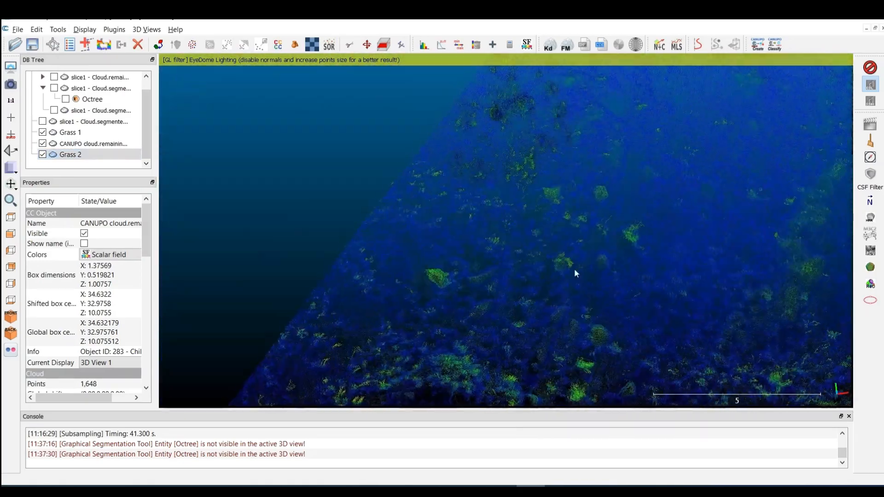
scroll(575, 274, "up", 5)
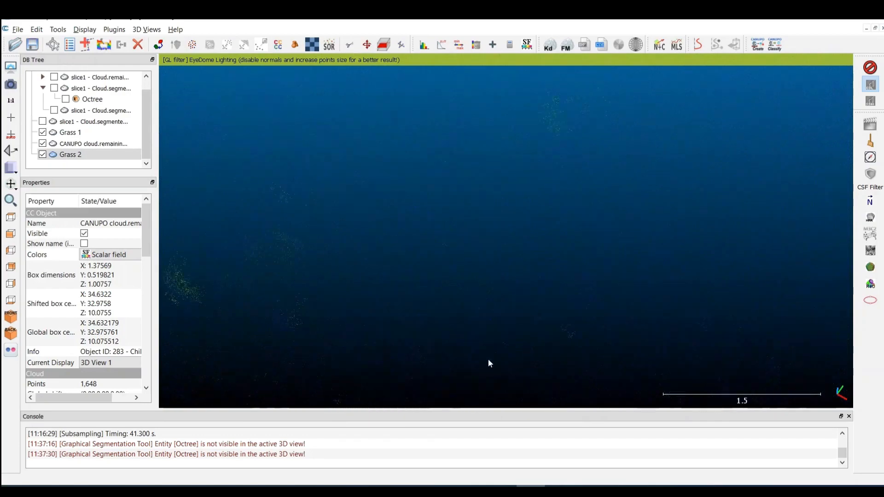
scroll(56, 92, "up", 1)
left_click(54, 88)
left_click(54, 99)
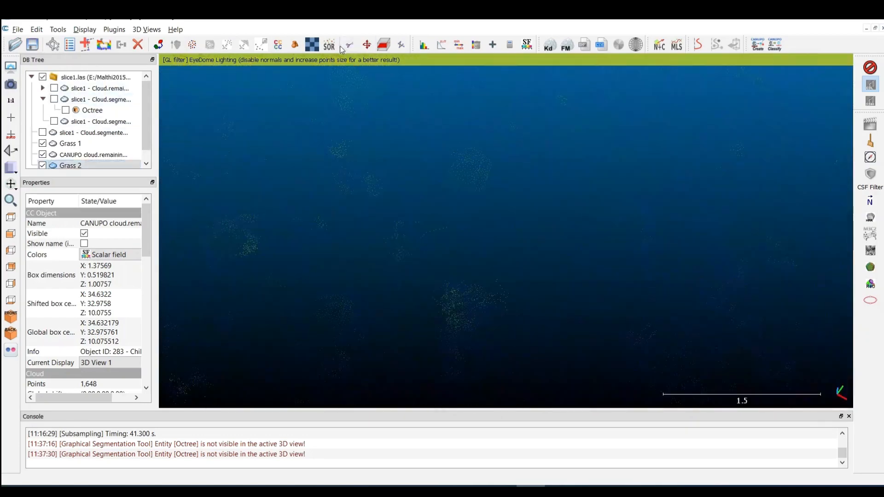
- Try to cut the next vegetation clump out with a polygon while Grass 2 is the selected cloud
left_click(348, 45)
left_click(457, 333)
right_click(438, 322)
left_click(776, 63)
left_click(817, 63)
scroll(129, 146, "down", 1)
- Segment the high-roughness vegetation clump from the remaining CANUPO cloud with a polygon and rename the cut-out part as Grass 3
left_click(128, 147)
key("t")
left_click(451, 275)
left_click(431, 292)
left_click(451, 335)
right_click(502, 309)
left_click(777, 63)
left_click(817, 63)
scroll(312, 149, "down", 7)
left_click_drag(443, 281, 522, 275)
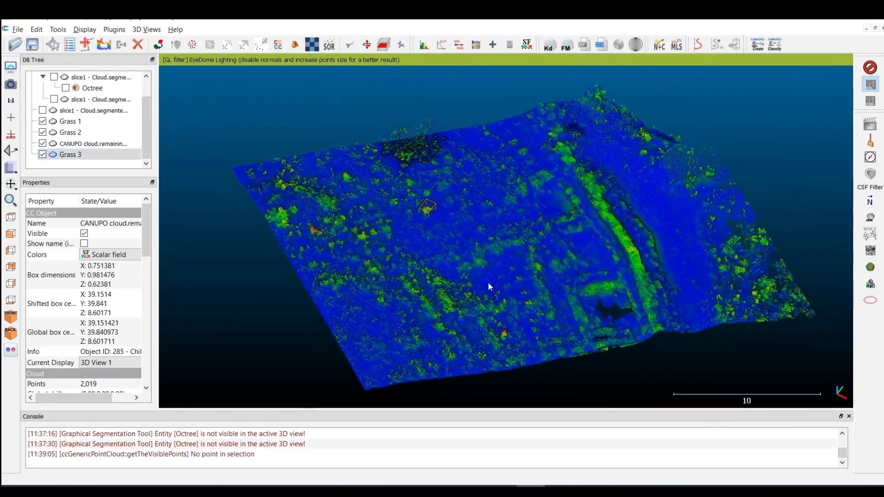
- Segment a vegetation clump on the overgrown slope beyond the long wall from the remaining CANUPO cloud and rename it as Grass 4
right_click_drag(514, 258, 395, 213)
scroll(396, 214, "up", 15)
left_click_drag(396, 214, 484, 319)
mouse_move(484, 316)
right_mouse_down()
mouse_move(428, 372)
mouse_move(475, 308)
right_mouse_up()
left_click(92, 144)
key("t")
left_click(463, 305)
left_click(495, 296)
left_click(471, 265)
right_click(454, 298)
left_click(776, 62)
left_click(818, 64)
scroll(474, 309, "down", 4)
left_click_drag(474, 309, 488, 245)
right_click_drag(488, 245, 507, 350)
left_click_drag(507, 350, 520, 305)
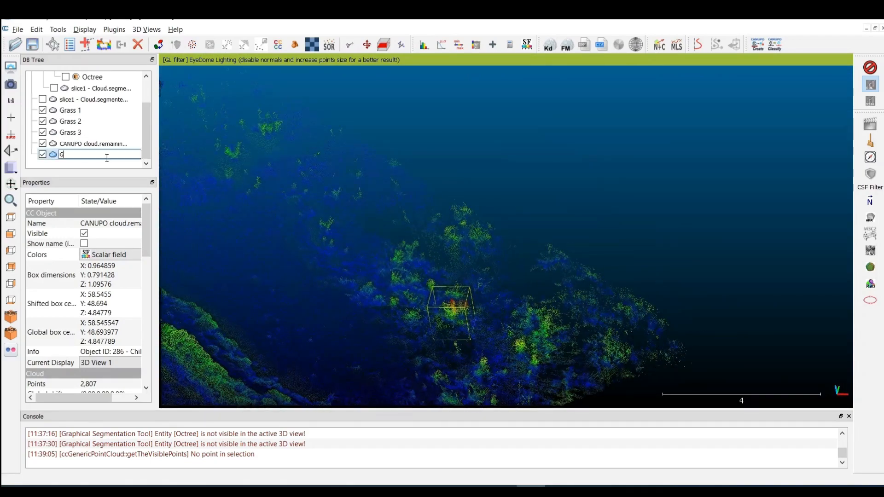
- Segment the vegetation patch near the sloping edge of the remaining CANUPO cloud, keeping the points inside the outline
left_click_drag(461, 286, 598, 271)
right_click_drag(599, 272, 464, 309)
left_click(350, 44)
key("Escape")
left_click(92, 144)
left_click(350, 44)
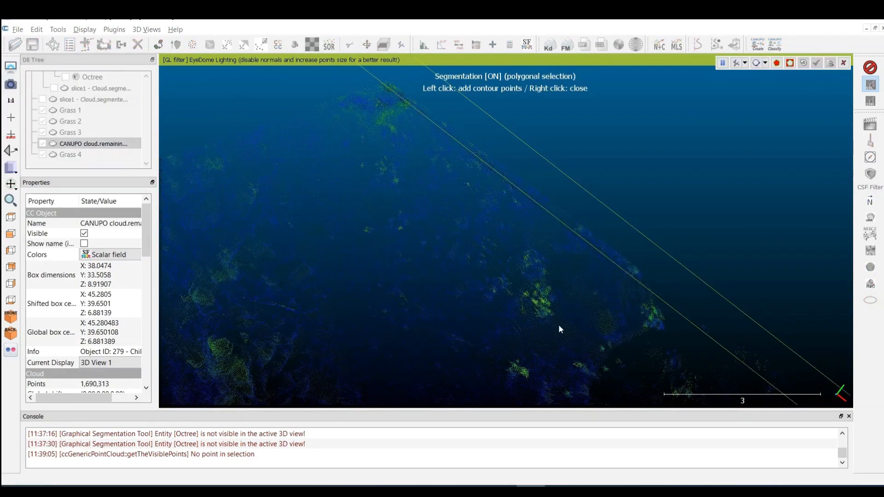
left_click(776, 63)
left_click(817, 63)
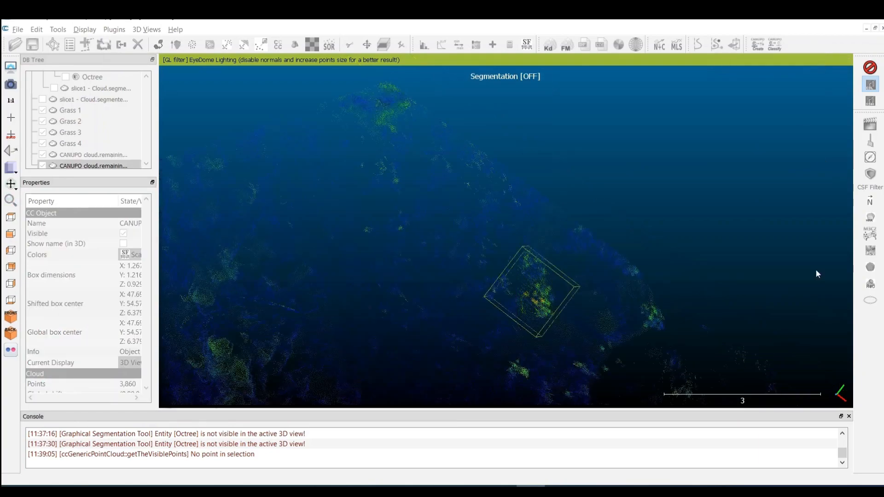
- Rename the newly segmented vegetation patch as Grass 5
scroll(499, 346, "down", 10)
left_click_drag(499, 345, 530, 245)
double_click(92, 154)
type("Grass 5")
key("Return")
- Segment a section of the long stone wall out of the remaining CANUPO cloud with a polygon, keeping the points inside
scroll(377, 307, "down", 5)
scroll(447, 237, "up", 12)
left_click_drag(447, 237, 422, 301)
right_click_drag(422, 301, 602, 221)
left_click_drag(602, 225, 476, 339)
right_click_drag(476, 339, 370, 191)
mouse_move(411, 314)
right_mouse_down()
mouse_move(483, 147)
mouse_move(423, 308)
right_mouse_up()
scroll(424, 294, "up", 6)
mouse_move(432, 240)
right_mouse_down()
mouse_move(480, 292)
mouse_move(441, 256)
right_mouse_up()
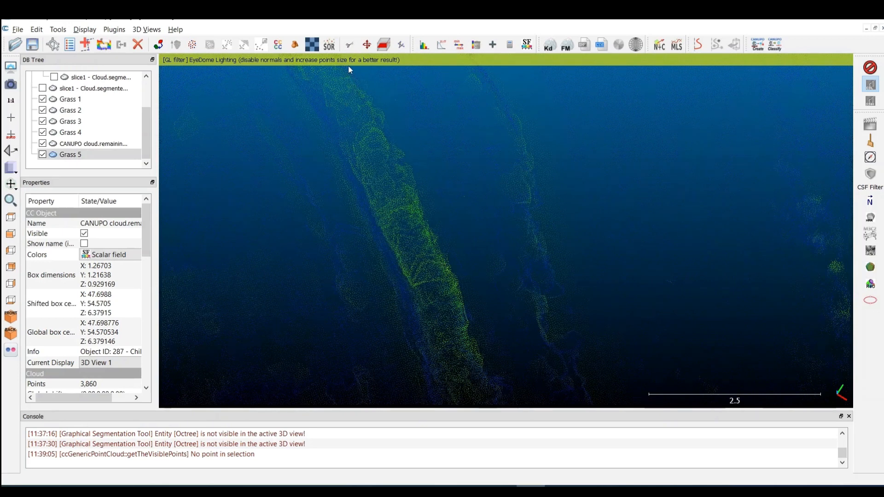
left_click(79, 145)
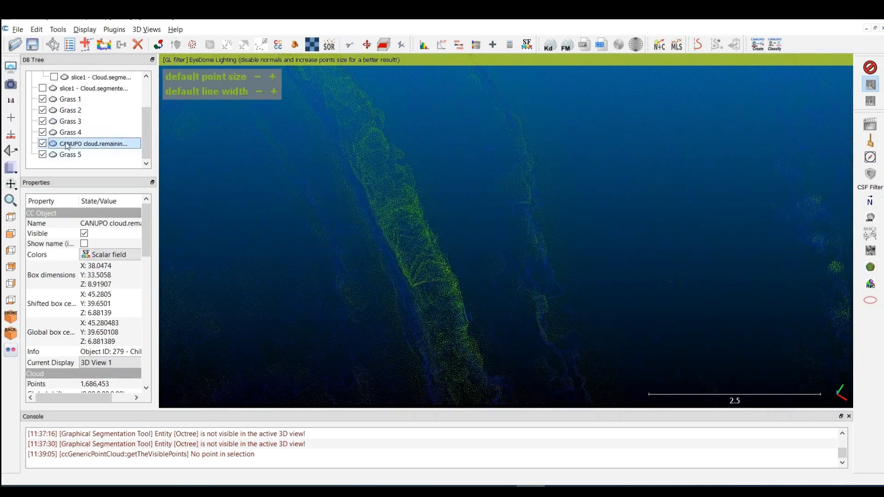
left_click(349, 44)
left_click(394, 159)
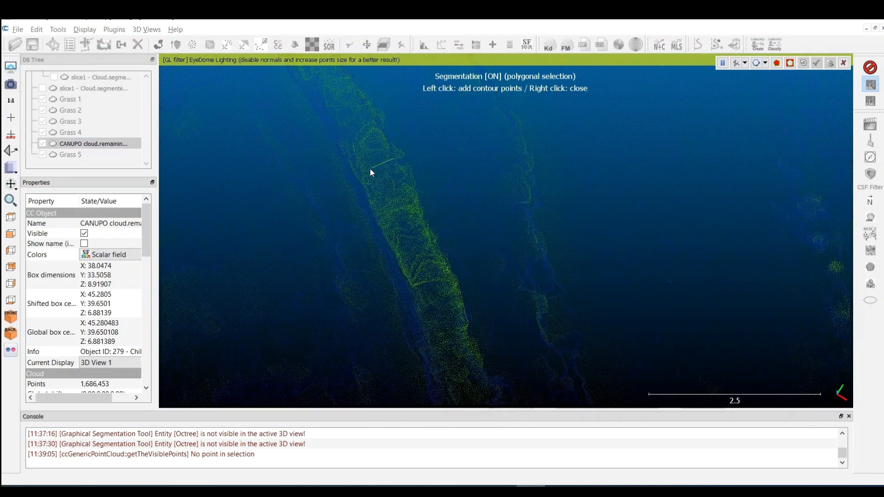
left_click(401, 260)
left_click(402, 151)
right_click(361, 161)
key("i")
- Confirm the wall section's segmentation and rename the cut-out part as Stone 1
scroll(576, 211, "up", 8)
right_click_drag(468, 234, 790, 263)
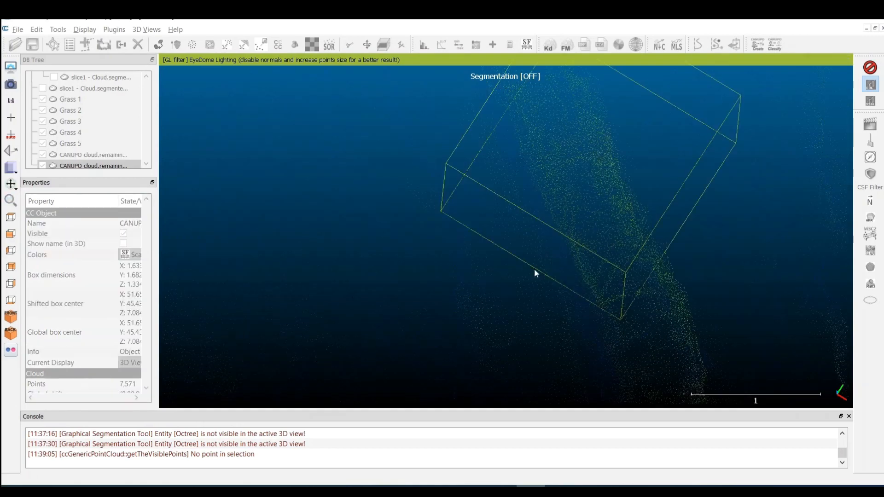
type("Stone 1")
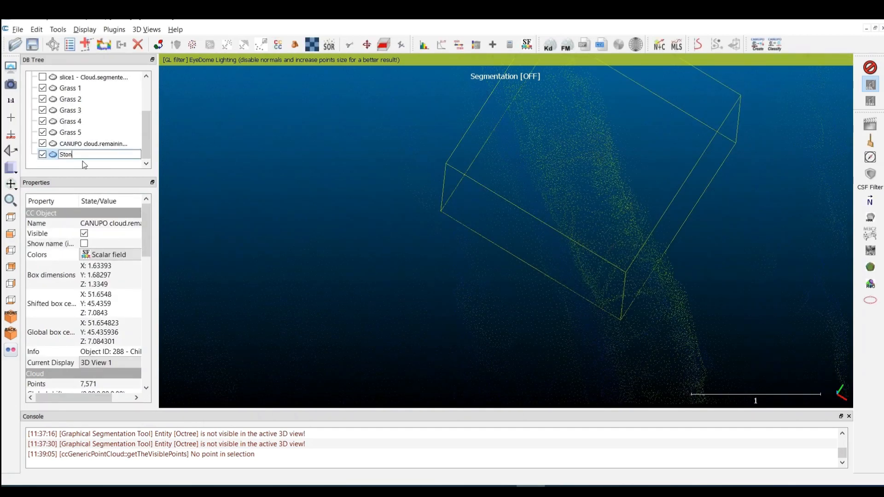
key("Return")
left_click_drag(444, 212, 445, 308)
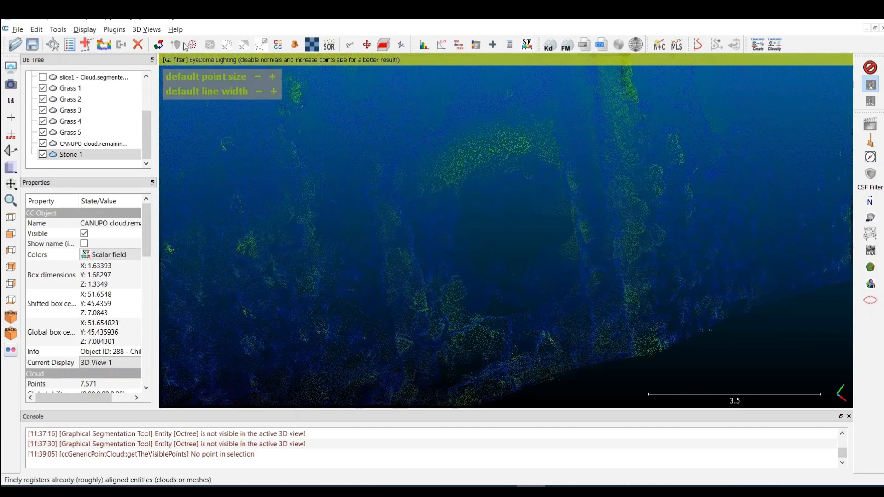
key("t")
left_click(385, 236)
left_click(442, 245)
key("space")
left_click(815, 64)
- Segment the stones beside the dark open area from the remaining CANUPO cloud with a polygon, keeping the points inside
left_click(70, 143)
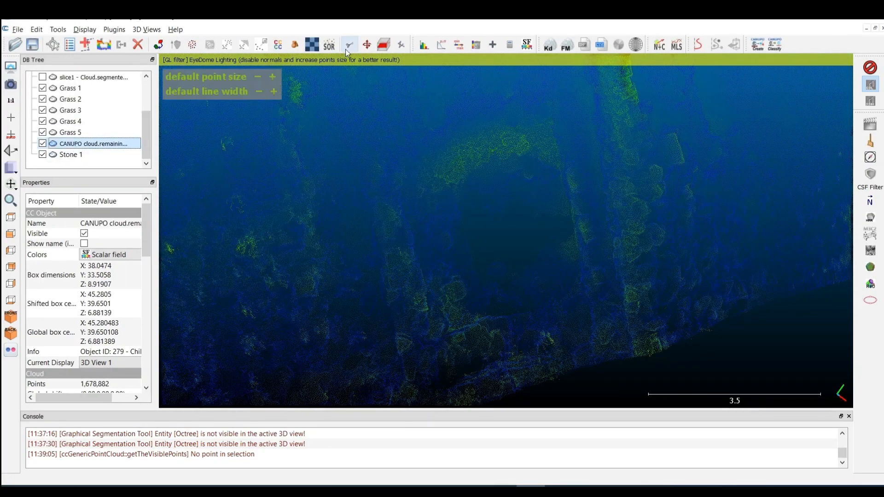
left_click(348, 45)
left_click(459, 236)
left_click(382, 234)
left_click(381, 305)
left_click(397, 342)
left_click(468, 321)
right_click(483, 307)
left_click(777, 62)
left_click(815, 63)
- Rename the newly segmented group of stones as Stone 2
double_click(92, 154)
type("Stone 2")
key("Return")
- Segment a single stone on the slope from the remaining CANUPO cloud with a polygon and rename the cut-out part as Stone 3
scroll(425, 274, "down", 8)
scroll(424, 274, "up", 5)
scroll(537, 239, "up", 3)
left_click(348, 44)
left_click(842, 64)
left_click(92, 143)
left_click(349, 45)
left_click(354, 300)
left_click(382, 288)
left_click(376, 254)
left_click(339, 217)
right_click(425, 222)
left_click(776, 62)
left_click(816, 63)
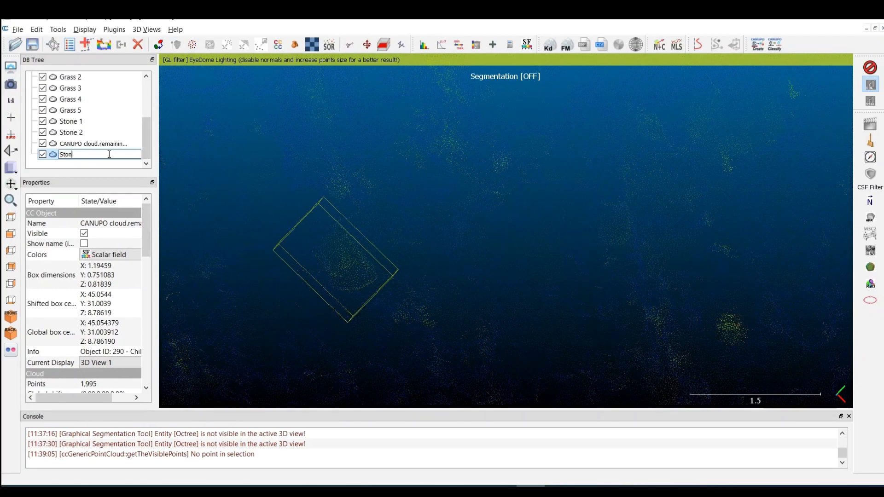
scroll(459, 313, "down", 8)
scroll(618, 250, "up", 6)
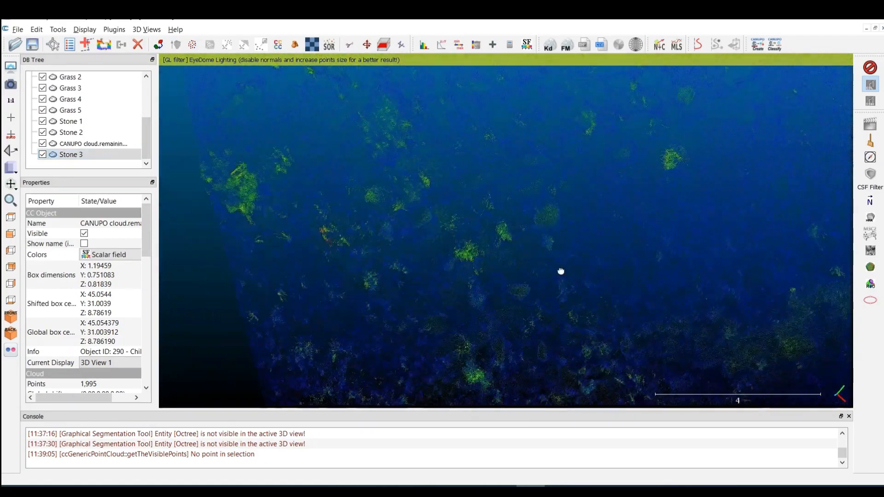
scroll(463, 325, "down", 6)
scroll(573, 231, "up", 3)
left_click(349, 45)
left_click(598, 202)
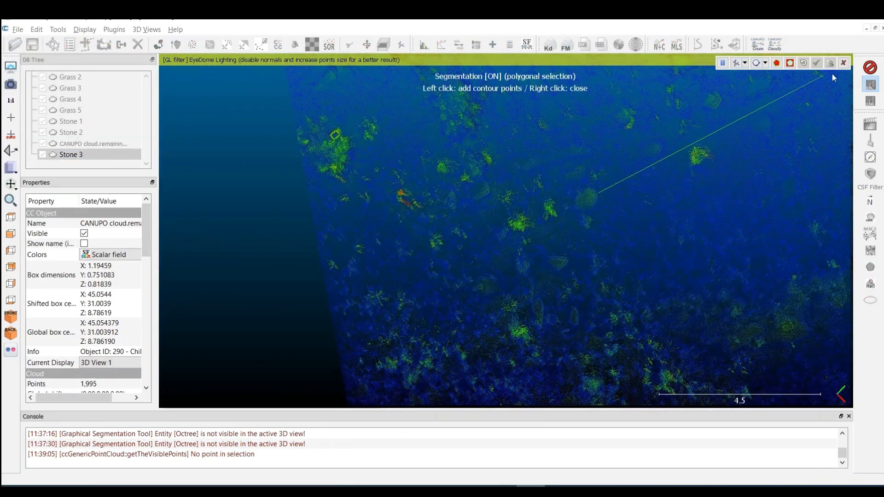
left_click(843, 63)
- Segment a rounded stone on the slope from the remaining CANUPO cloud with a polygon and rename the cut-out part as Stone 4
left_click(93, 143)
left_click(349, 44)
left_click(590, 215)
left_click(603, 210)
left_click(600, 185)
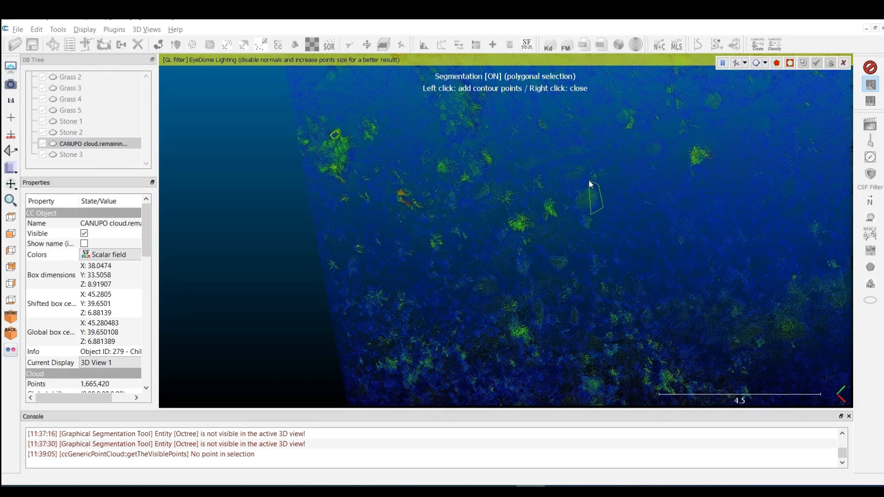
right_click(577, 211)
key("i")
key("Return")
double_click(114, 155)
type("stone 4")
key("Return")
- Segment the curved group of stones beside the long wall from the remaining CANUPO cloud with a polygon, keeping the points inside
left_click_drag(479, 281, 574, 232)
left_click(574, 232)
key("t")
left_click(529, 202)
left_click(519, 271)
left_click(502, 301)
left_click(525, 310)
left_click(555, 277)
right_click(554, 258)
left_click(776, 63)
left_click(816, 63)
- Rename the newly segmented curved group of stones as Stone 5
double_click(101, 157)
type("Stone")
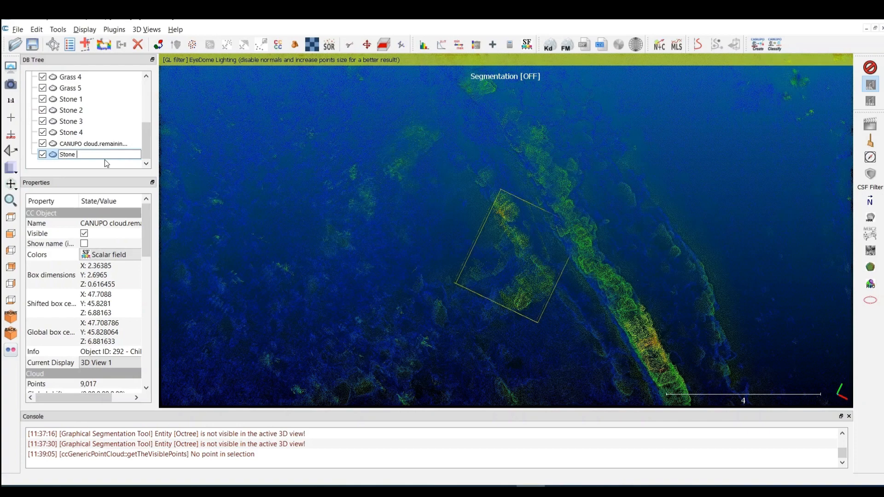
type(" 5")
key("Return")
- Hide the remaining CANUPO cloud to check the distribution of the cut-out samples, and show it again
scroll(402, 302, "down", 3)
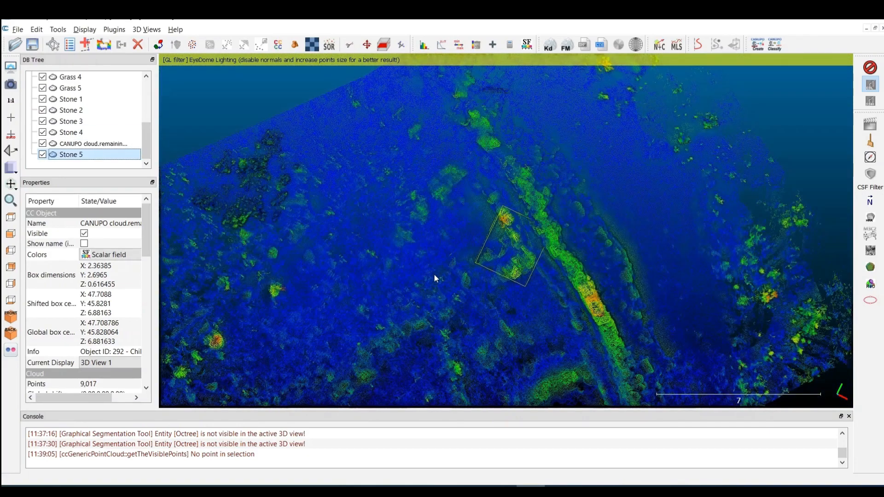
scroll(404, 269, "down", 2)
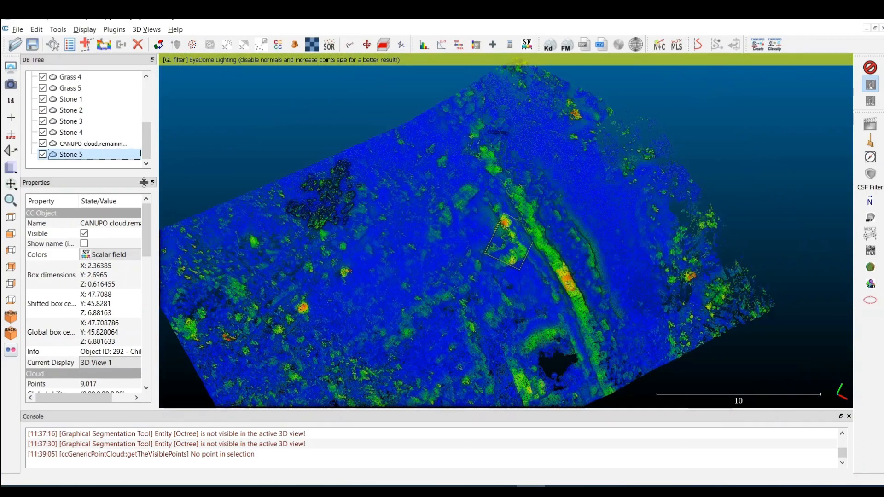
left_click(43, 143)
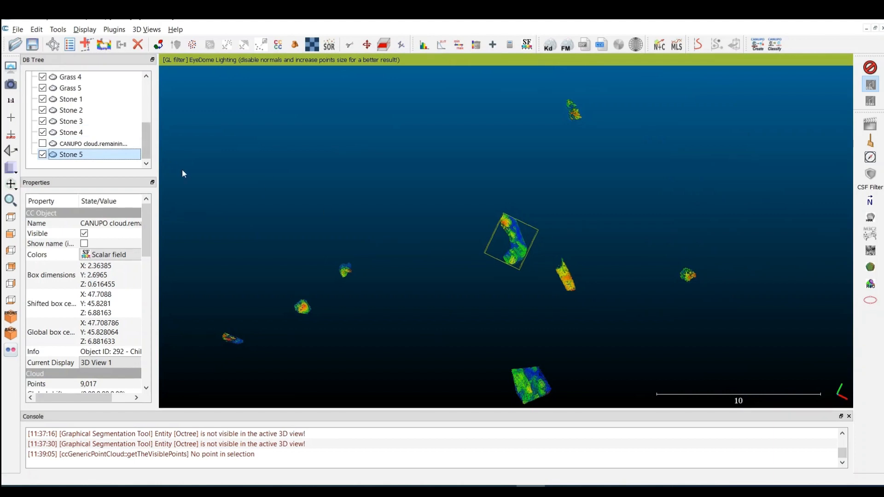
left_click(43, 144)
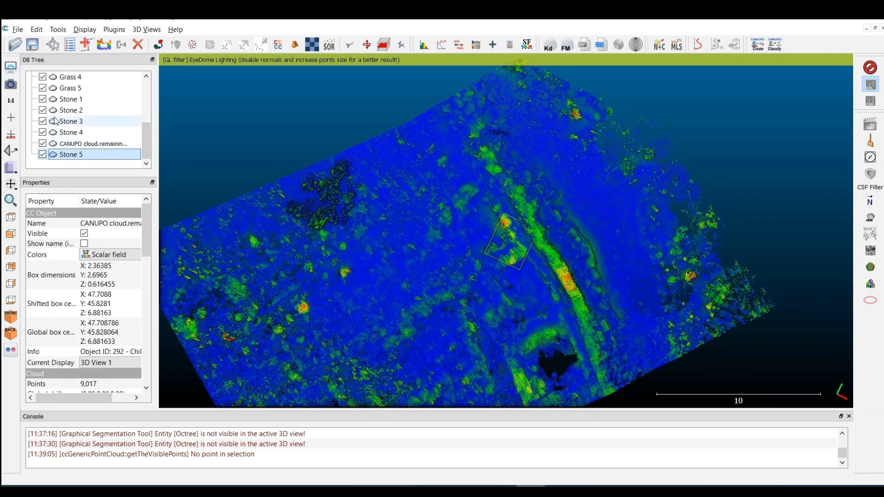
- Merge Stone 1 through Stone 5 into one cloud without an original cloud index scalar field, and rename it as Stone samples
left_click(99, 131, "ctrl")
left_click(93, 122, "ctrl")
left_click(91, 110, "ctrl")
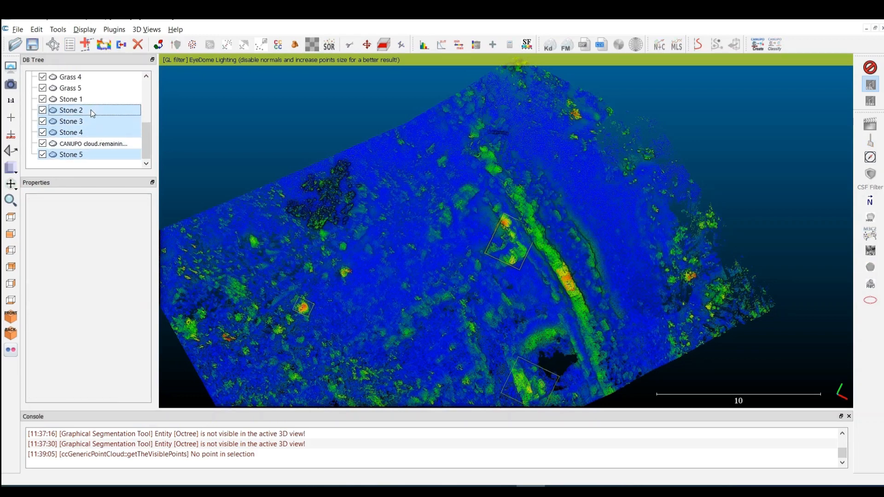
left_click(89, 100, "ctrl")
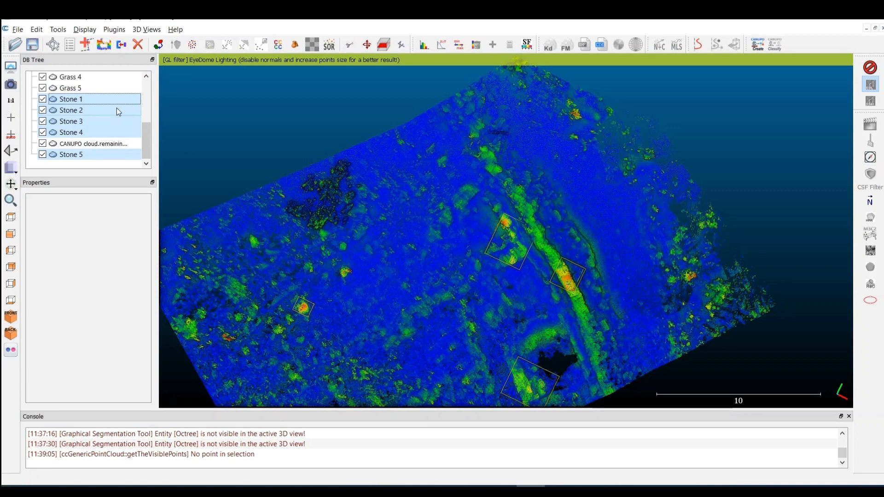
left_click(125, 48)
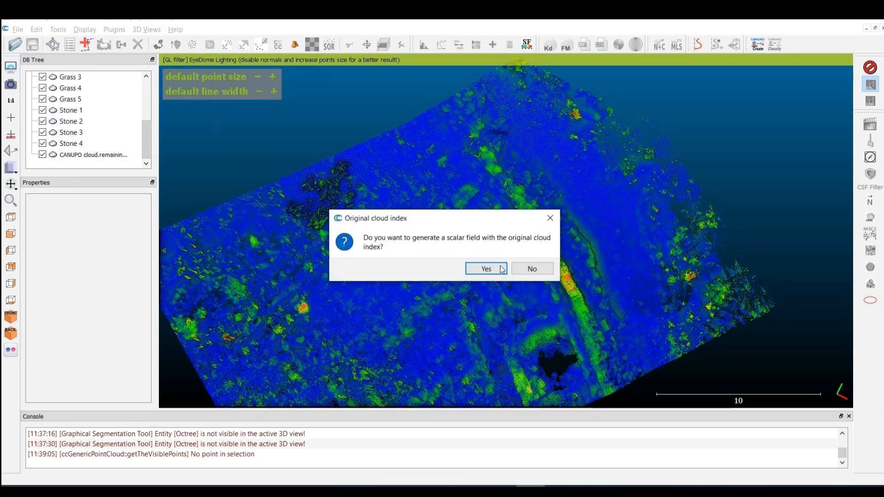
left_click(532, 269)
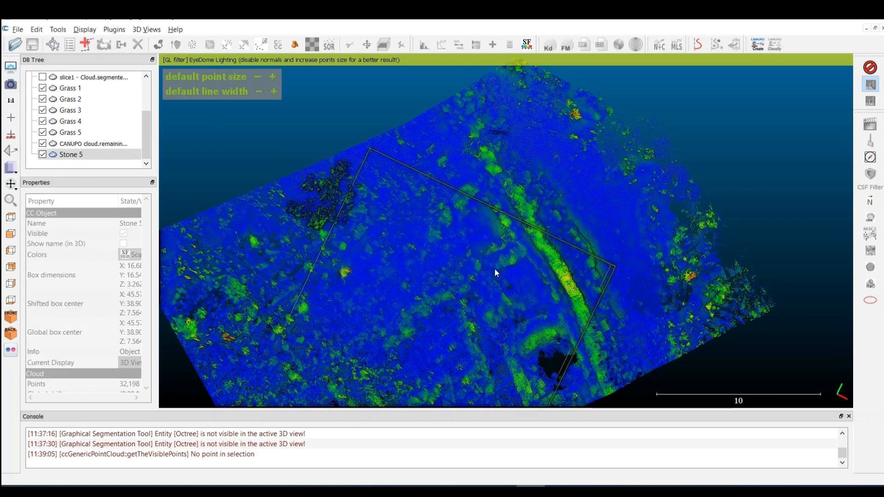
double_click(76, 155)
type("S")
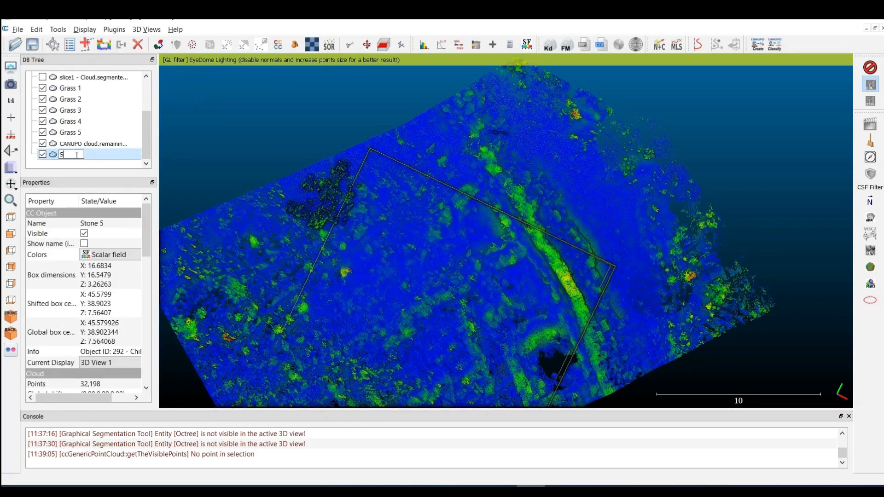
type("tone samples")
key("Return")
- Merge Grass 1 through Grass 5 into one cloud without an original cloud index scalar field, and rename it as Grass samples
left_click(81, 133)
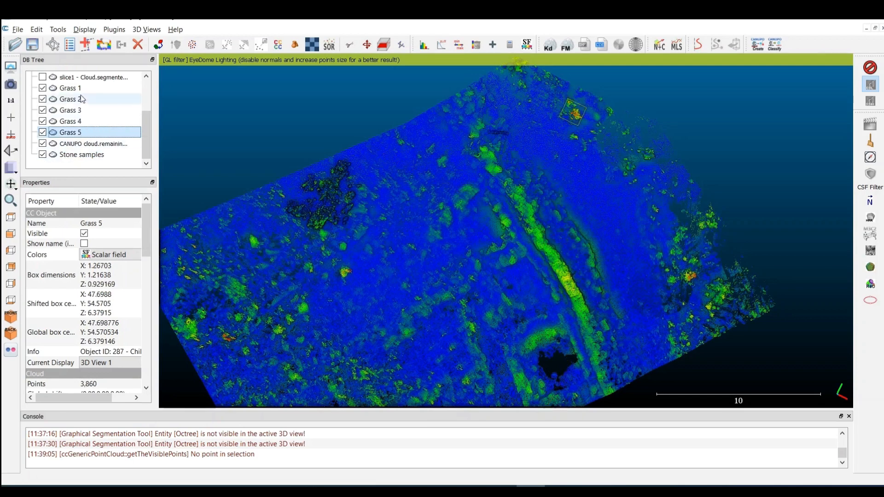
left_click(81, 90, "shift")
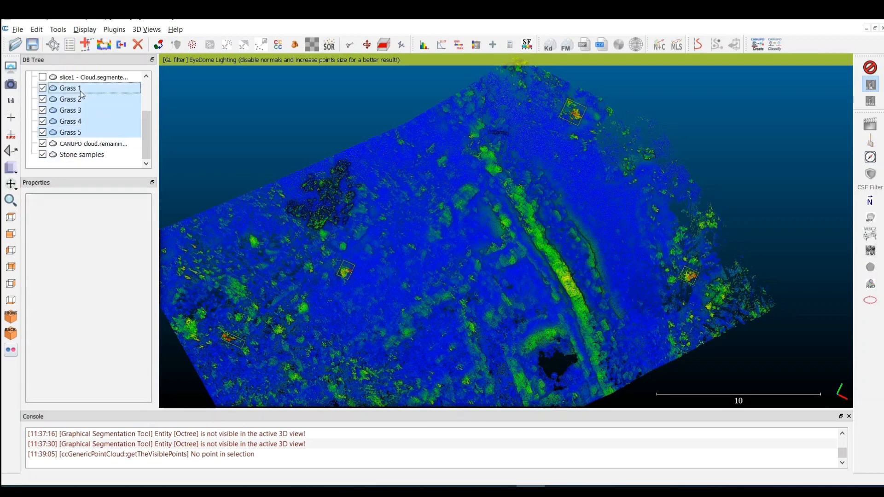
left_click(119, 47)
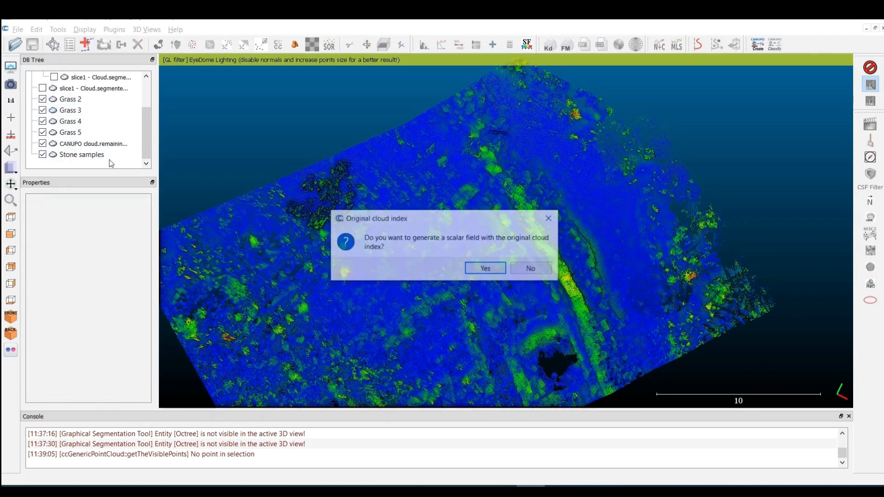
left_click(529, 267)
double_click(85, 155)
type("Gras")
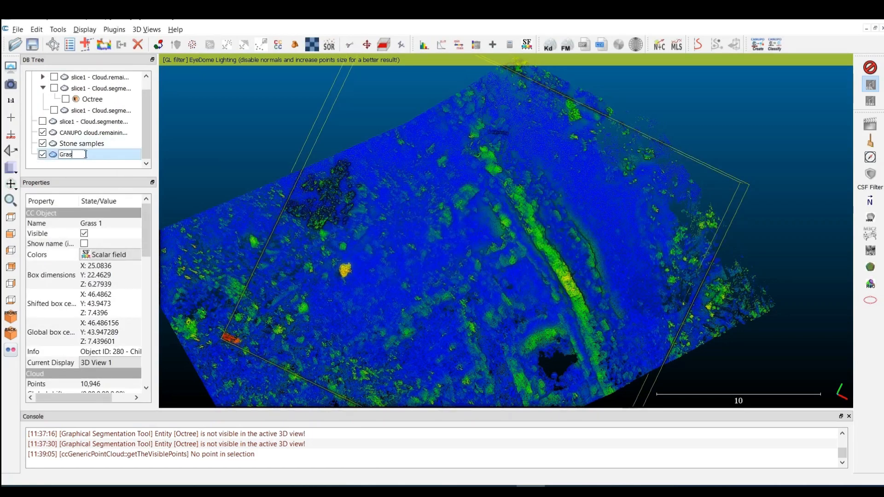
type("s samples")
key("Return")
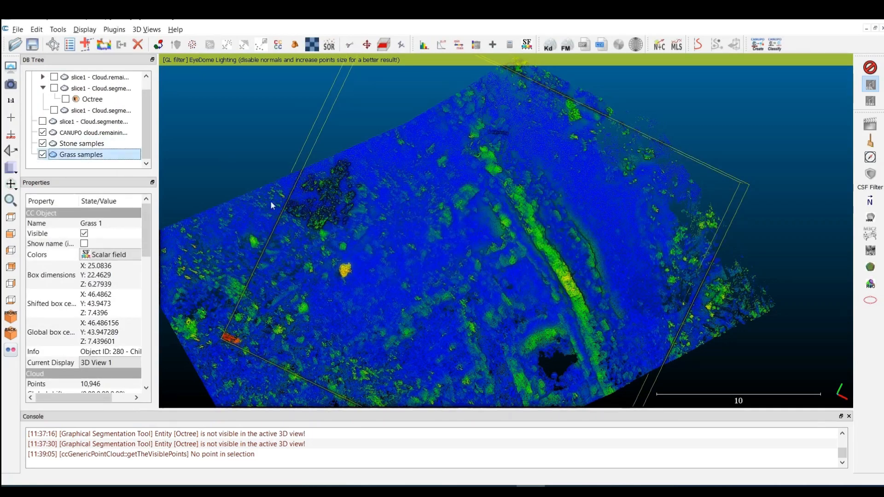
- Hide the remaining CANUPO cloud and check the extents of the Stone samples and Grass samples clouds
left_click(82, 144)
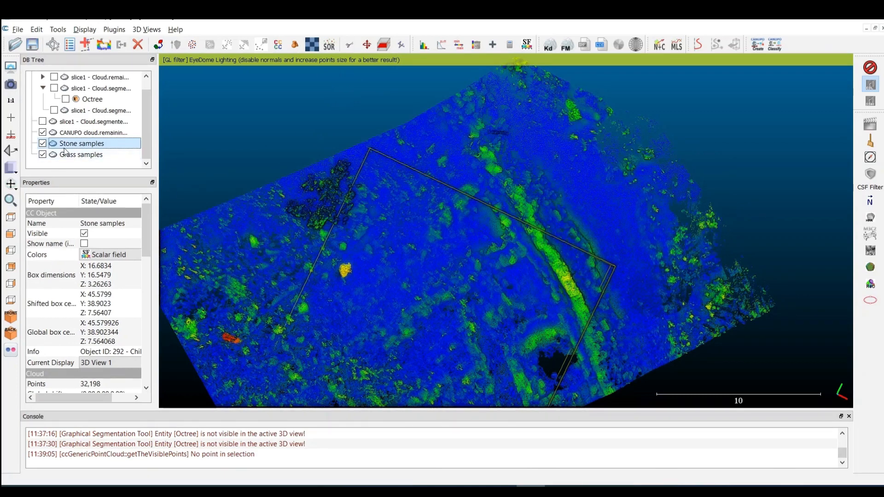
left_click(42, 133)
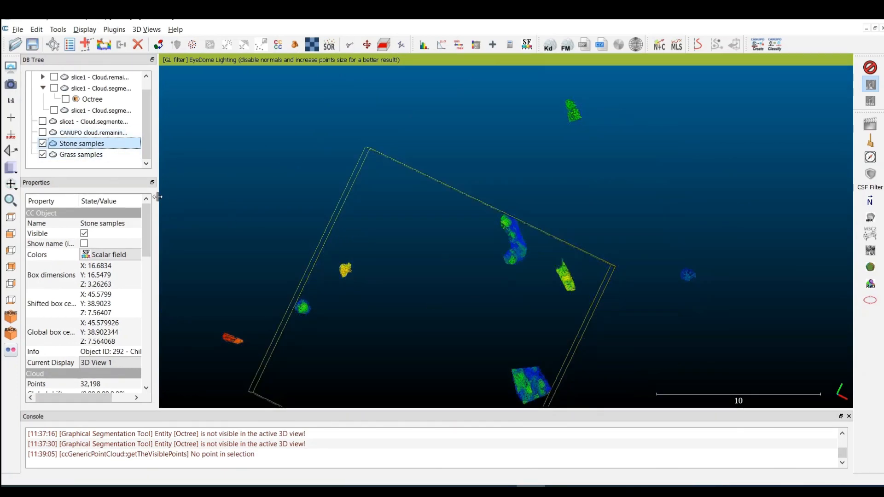
left_click(88, 155)
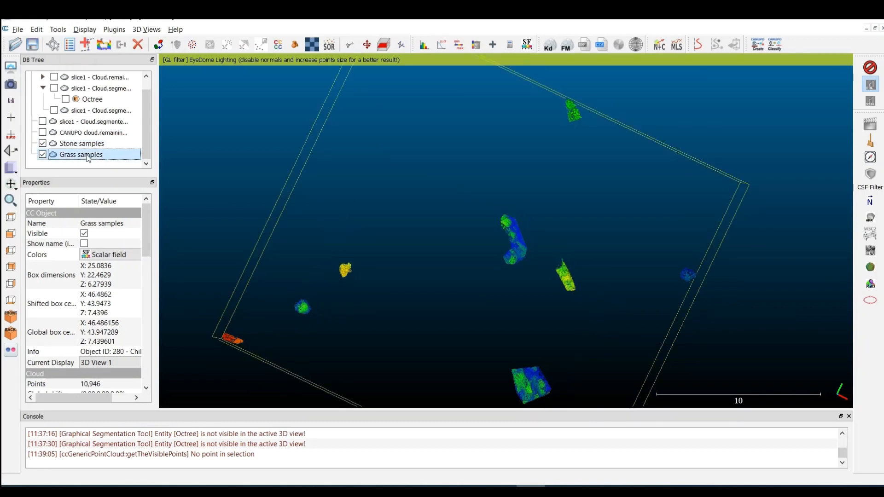
- Train a CANUPO classifier with Stone samples as class 1 and Grass samples as class 2, keeping the default scales and advanced settings
left_click(69, 143)
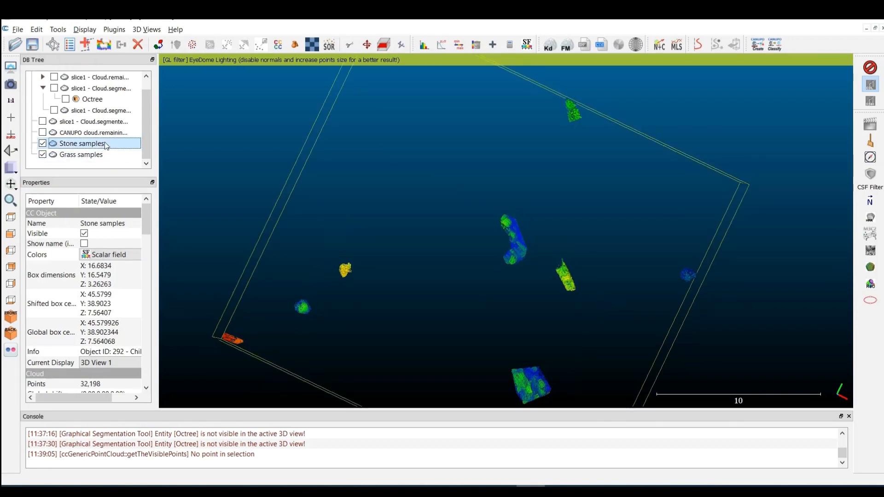
left_click(114, 30)
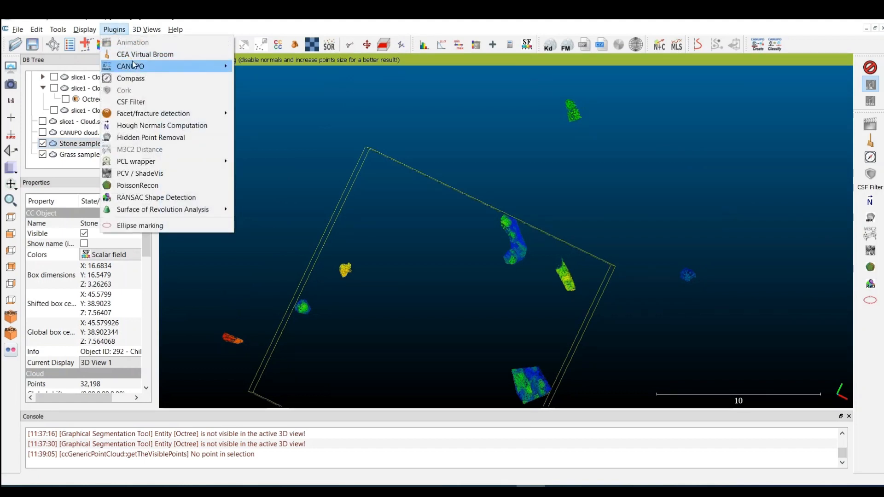
mouse_move(136, 66)
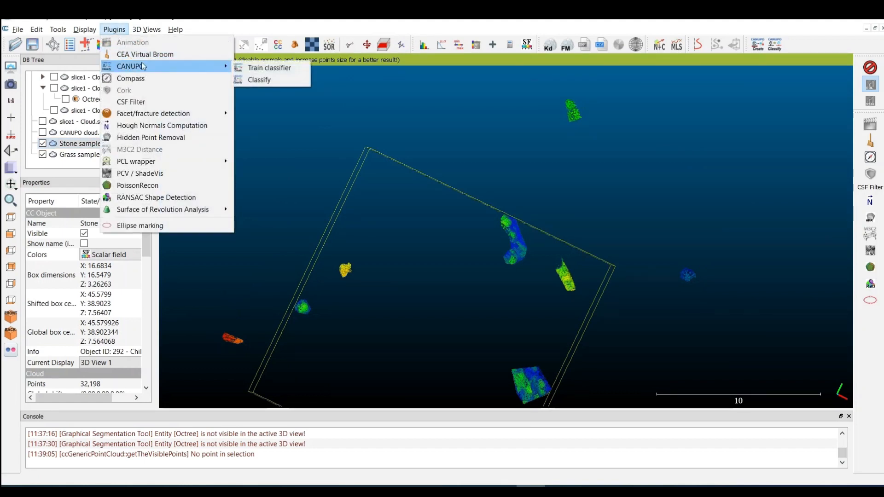
left_click(262, 69)
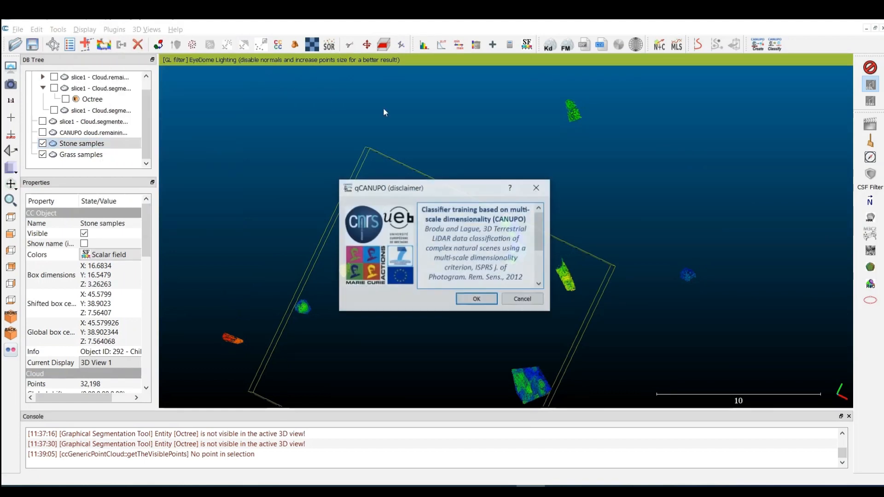
scroll(496, 244, "down", 3)
left_click(477, 300)
left_click(340, 168)
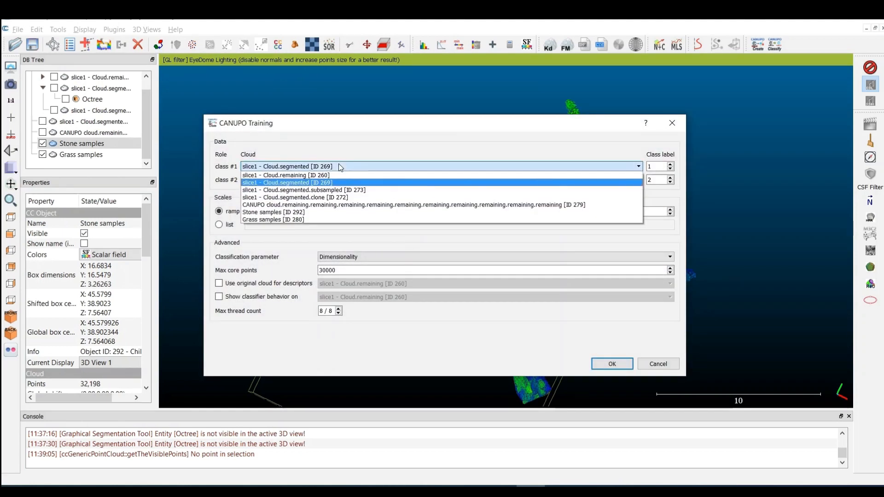
left_click(329, 212)
left_click(305, 180)
left_click(309, 234)
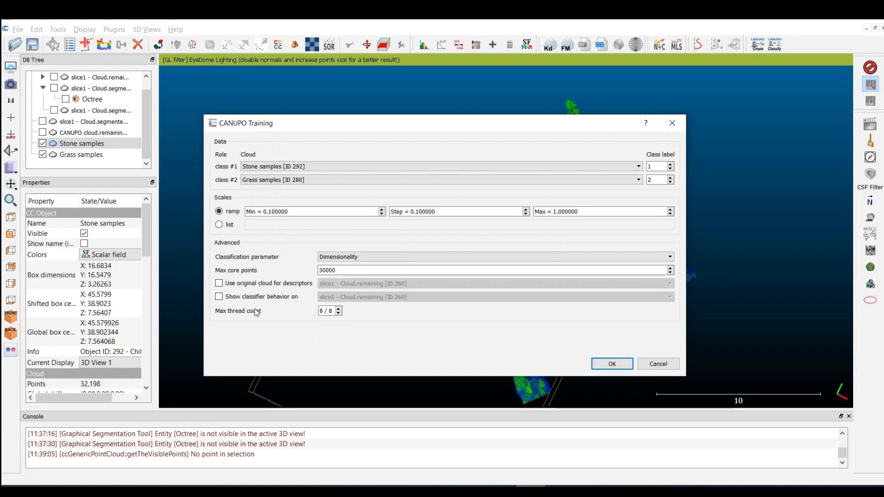
left_click(612, 364)
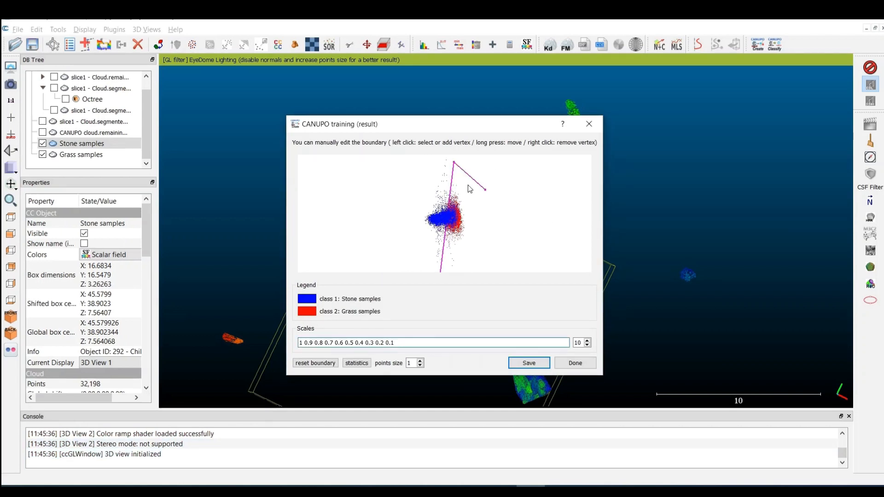
- Inspect the class separation in the CANUPO training plot and edit the boundary with extra vertices above the stone and grass clusters
scroll(439, 235, "up", 5)
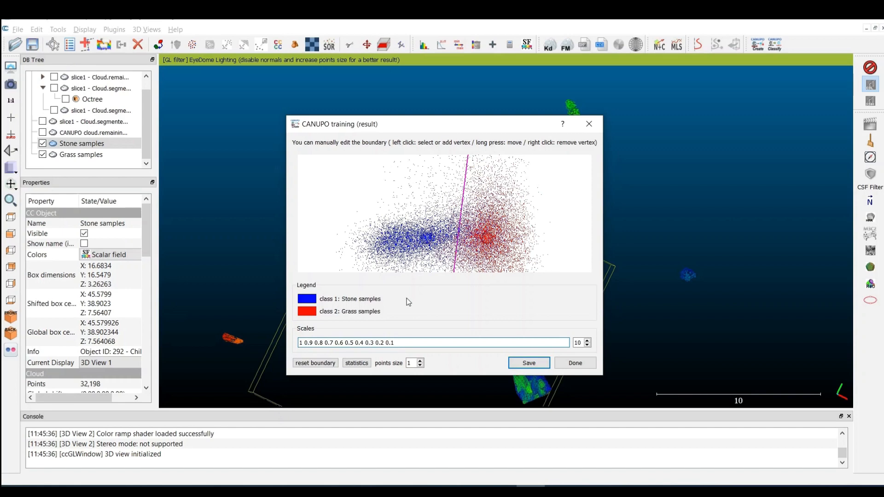
scroll(483, 248, "down", 5)
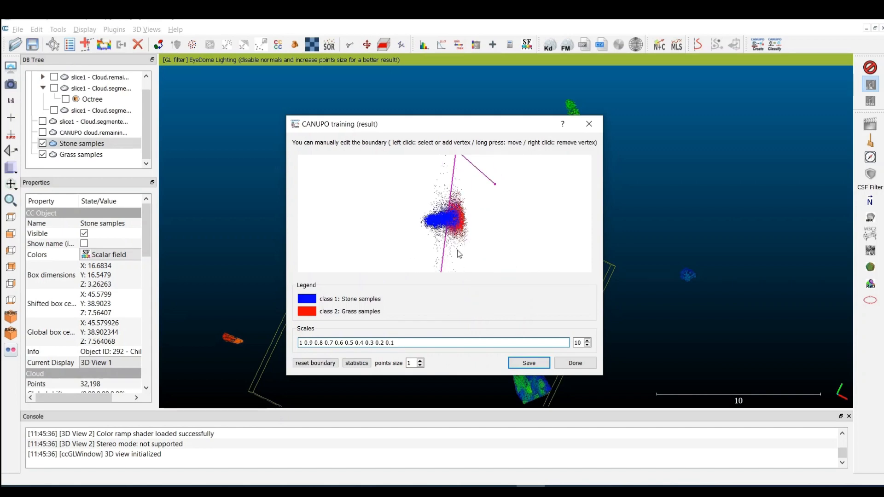
scroll(450, 223, "up", 5)
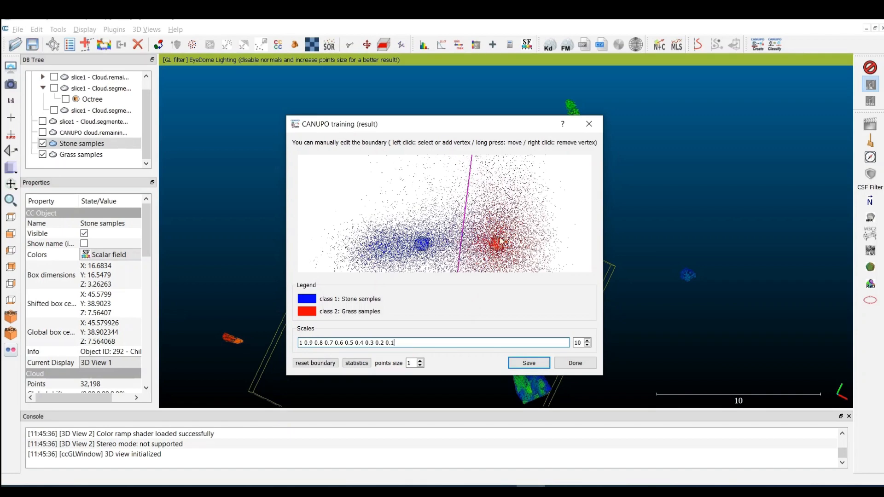
scroll(458, 229, "down", 6)
scroll(458, 229, "down", 2)
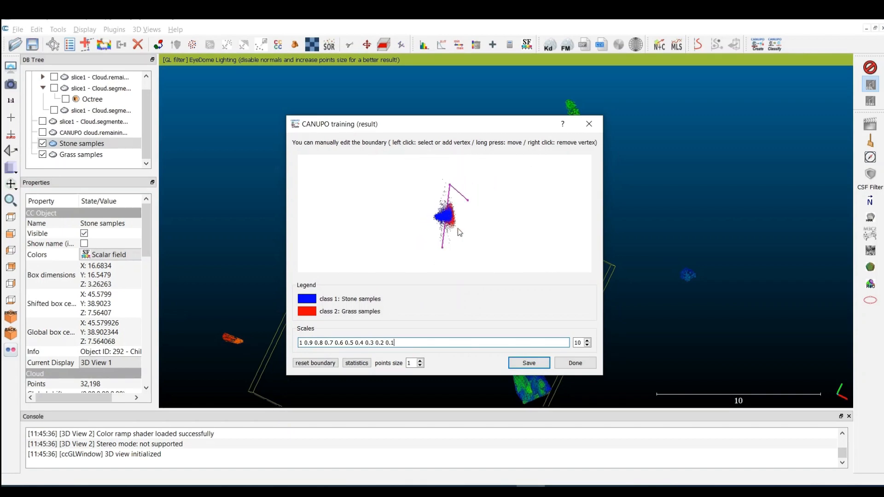
left_click(450, 167)
left_click(437, 168)
scroll(456, 216, "up", 7)
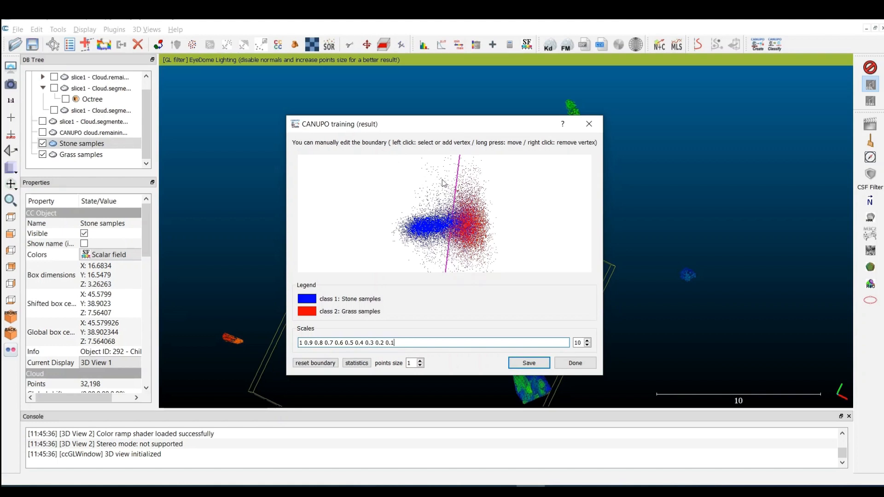
mouse_move(453, 225)
left_mouse_down()
mouse_move(466, 222)
mouse_move(451, 227)
left_mouse_up()
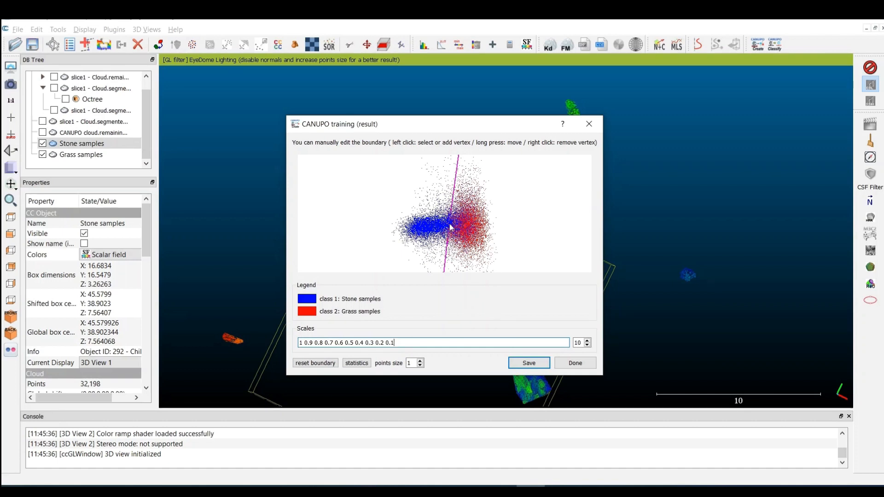
scroll(454, 258, "down", 3)
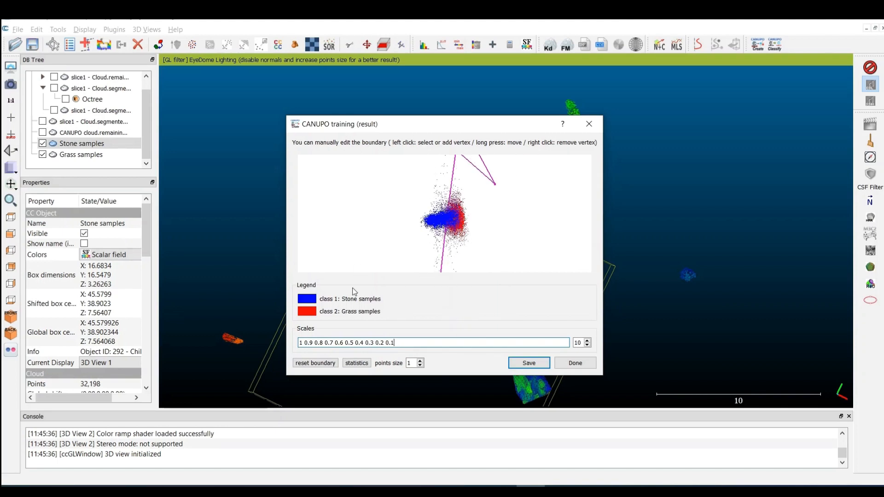
- Reset the classifier boundary to its computed straight line and save the classifier as VideoClassify.prm in the Classifiers folder
left_click(327, 362)
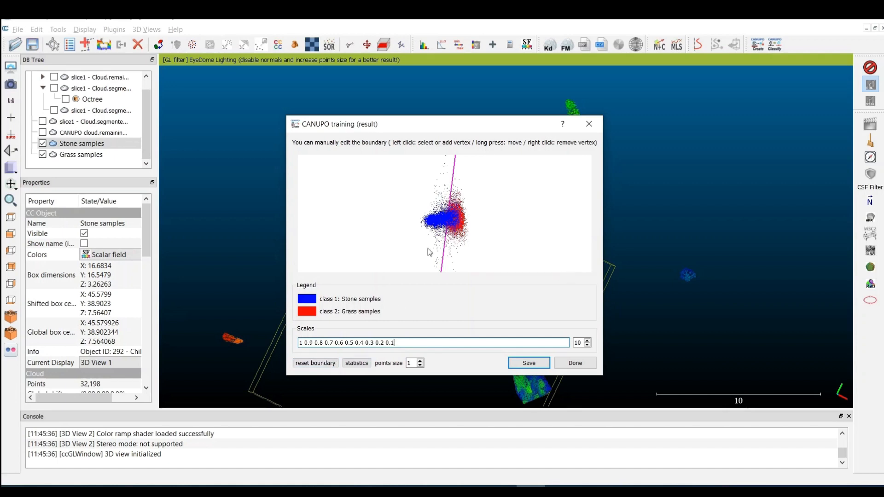
scroll(464, 240, "up", 4)
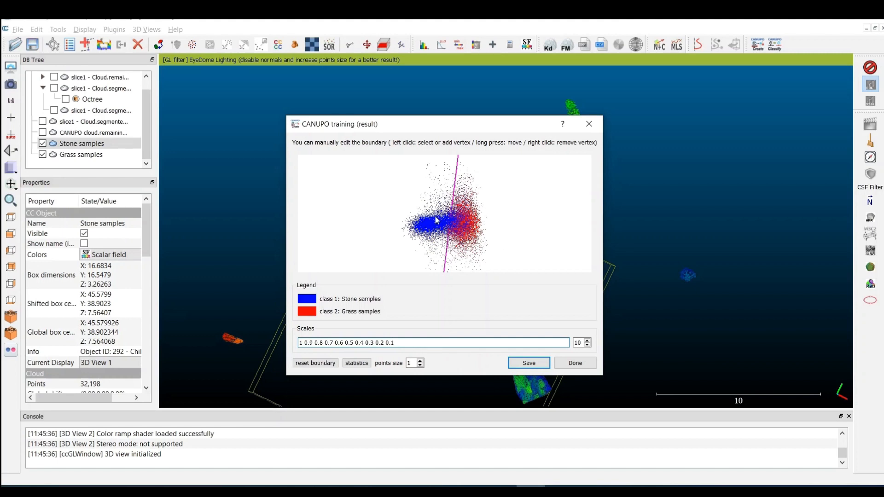
left_click(537, 363)
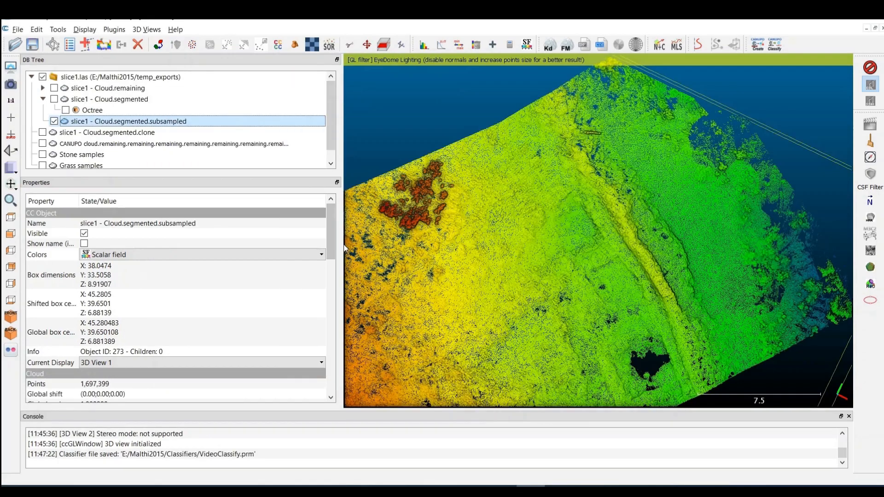
- Enlarge the 3D view area and start a CANUPO classification of the slice1 - Cloud.segmented.subsampled cloud
left_click_drag(339, 235, 112, 233)
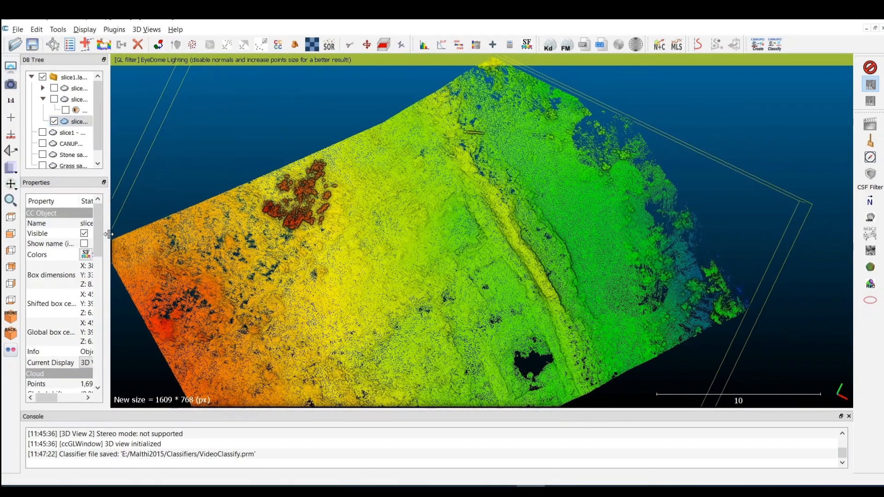
scroll(399, 290, "down", 4)
scroll(444, 283, "up", 2)
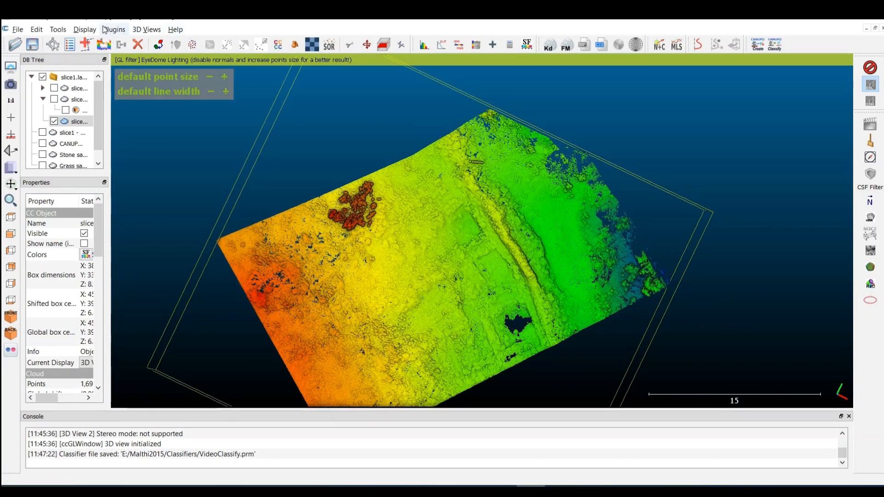
left_click(114, 29)
mouse_move(127, 68)
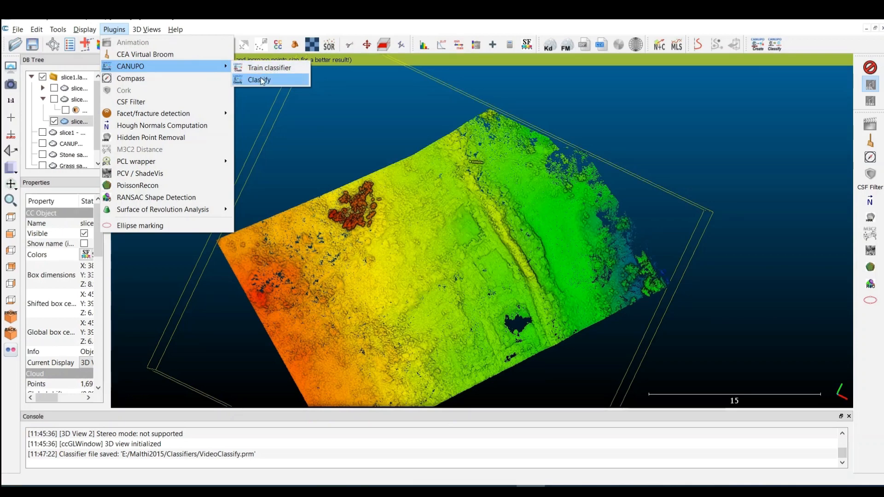
- Classify the subsampled cloud with CANUPO using the VideoClassify.prm classifier and the selected cloud as core points
left_click(262, 79)
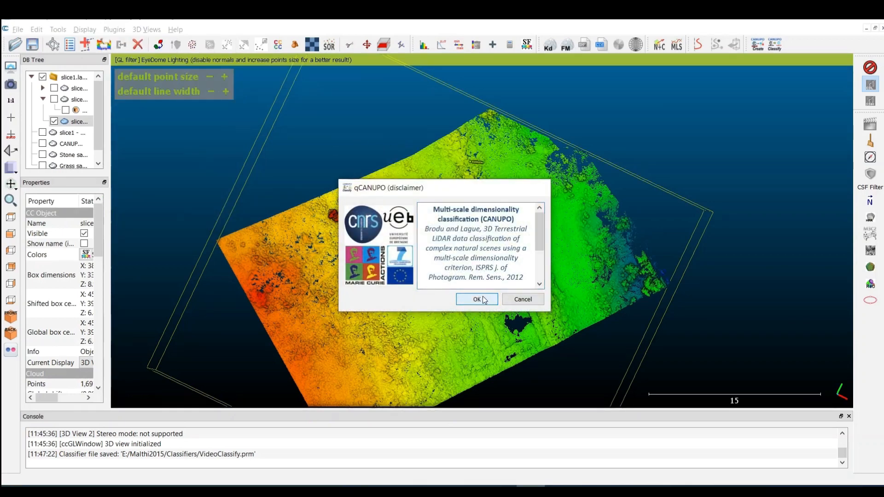
left_click(477, 299)
left_click(648, 138)
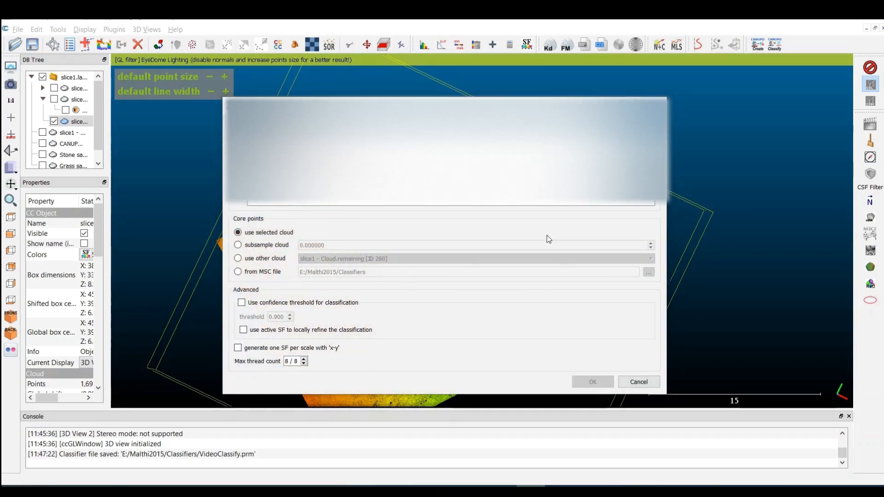
left_click(388, 226)
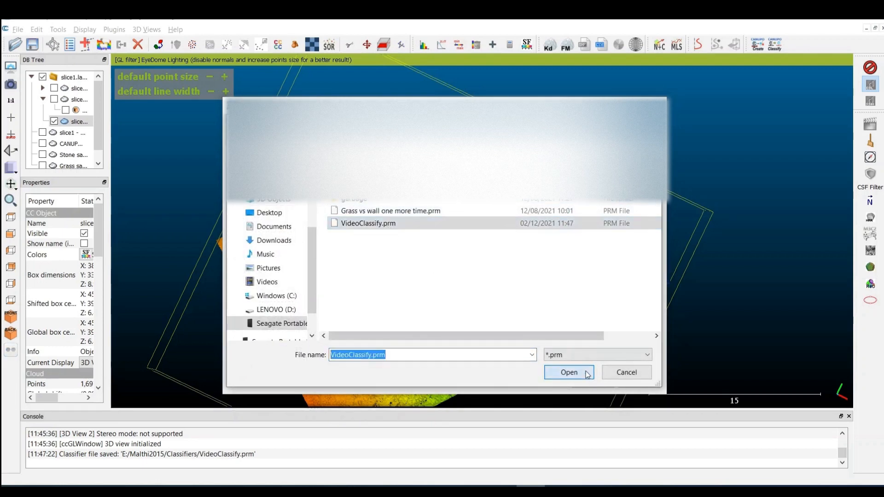
left_click(576, 372)
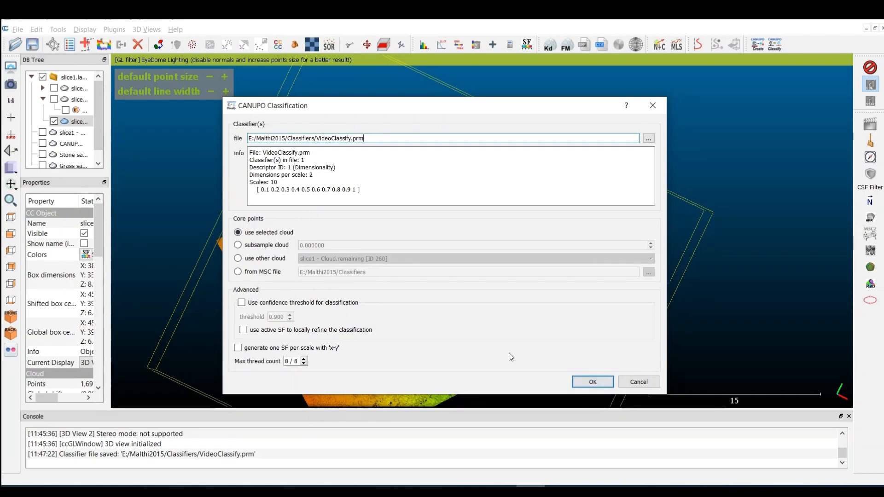
left_click(594, 382)
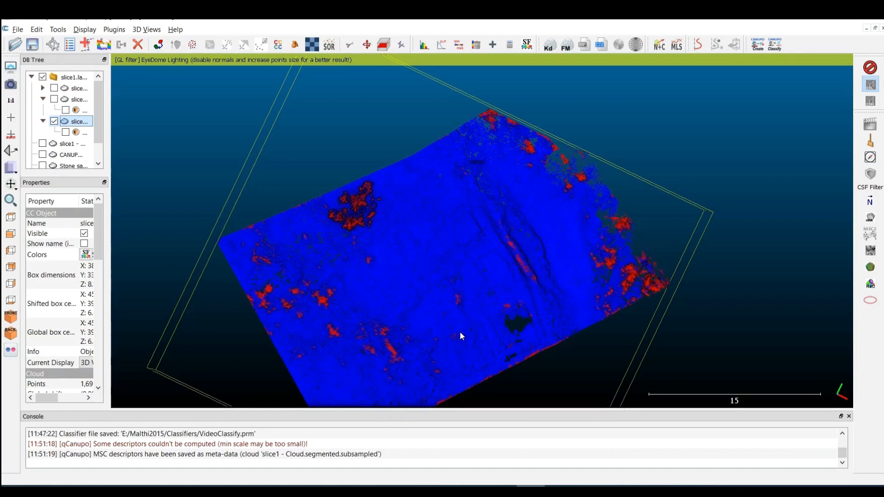
- Examine the classified cloud from above and from the side to judge how vegetation, ground and wall were separated
scroll(452, 334, "up", 5)
left_click_drag(451, 331, 448, 174)
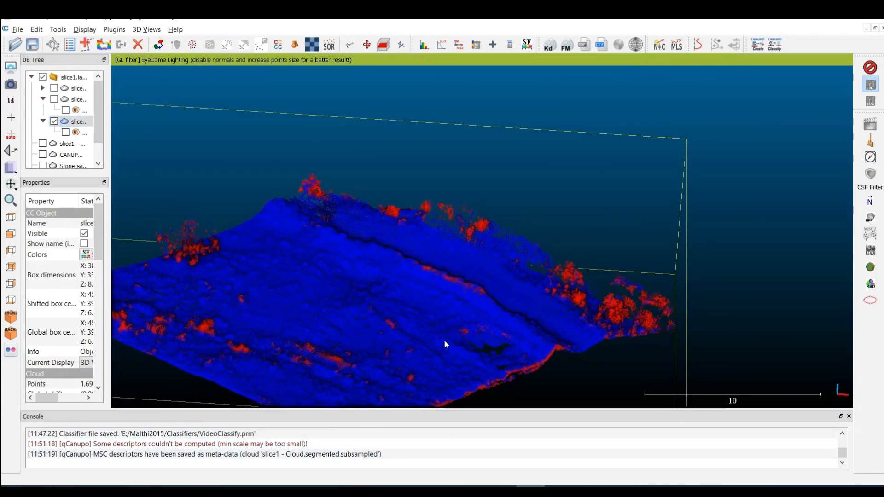
scroll(444, 340, "up", 4)
scroll(440, 342, "down", 3)
left_click_drag(435, 321, 460, 272)
left_click_drag(403, 275, 483, 214)
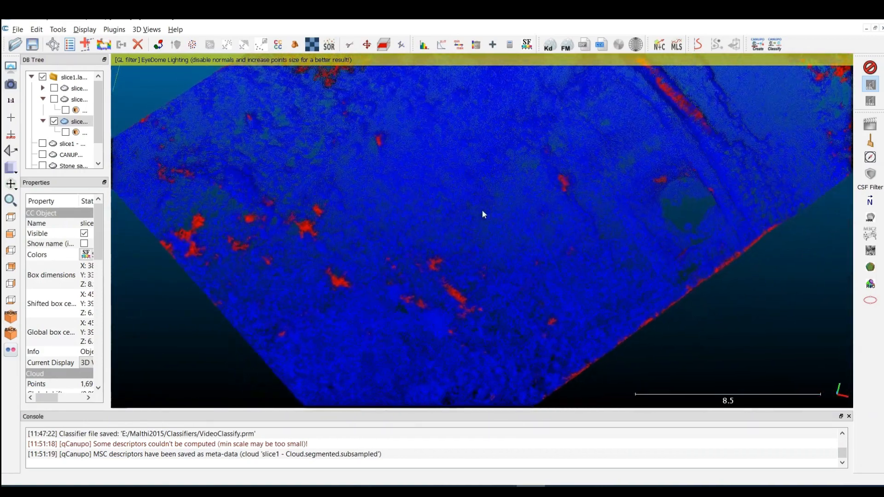
scroll(405, 285, "down", 9)
scroll(539, 215, "up", 8)
right_click_drag(593, 160, 459, 309)
left_click_drag(385, 243, 411, 299)
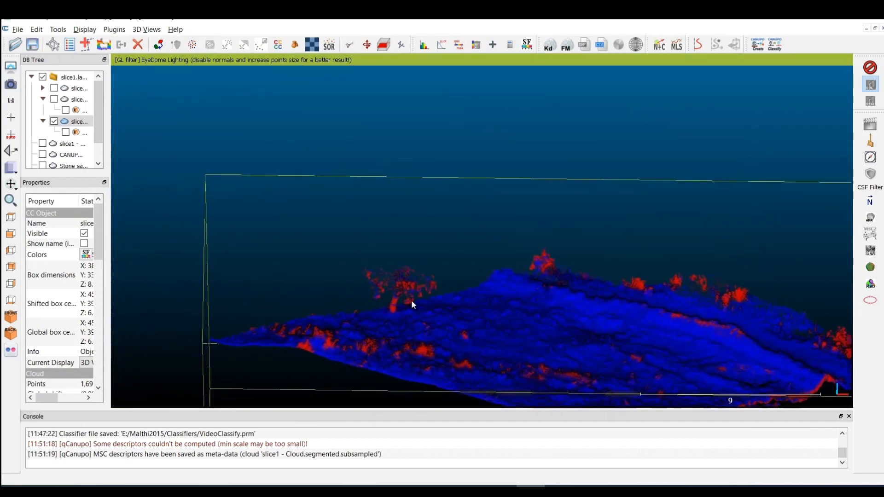
left_click_drag(559, 311, 468, 320)
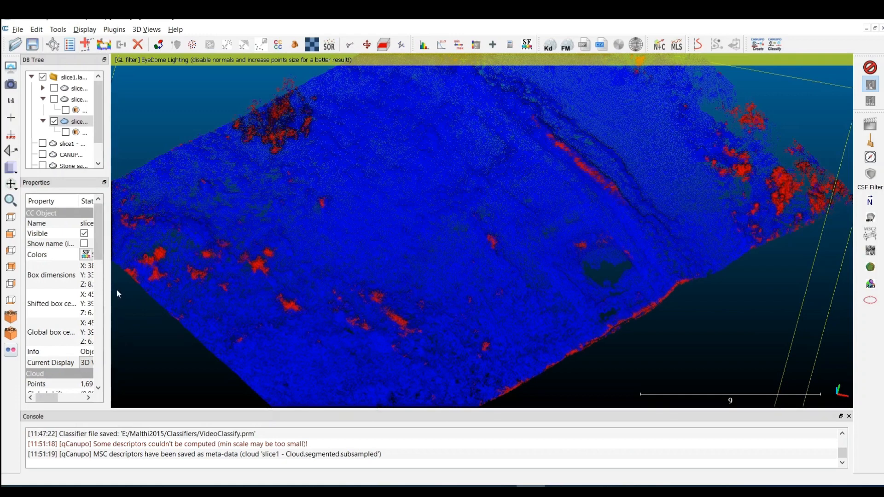
- Split the classified subsampled cloud by its CANUPO.class values with Filter By Value
left_click_drag(109, 298, 241, 300)
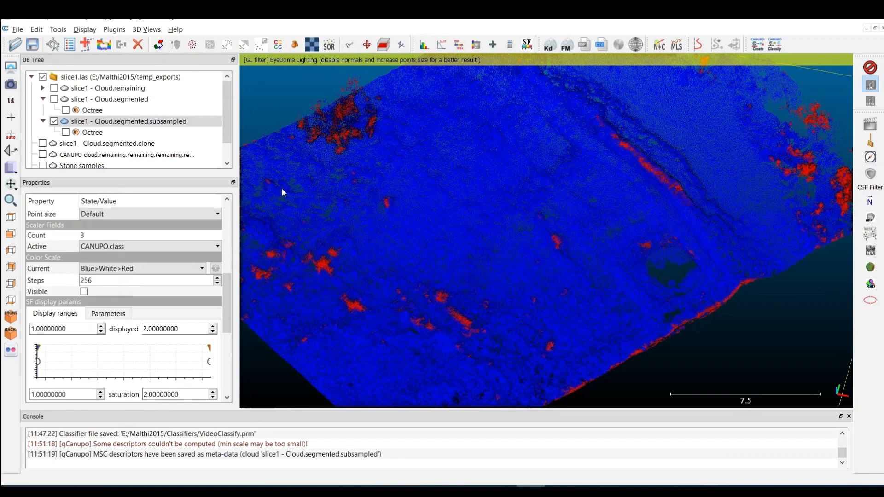
left_click(35, 29)
mouse_move(63, 131)
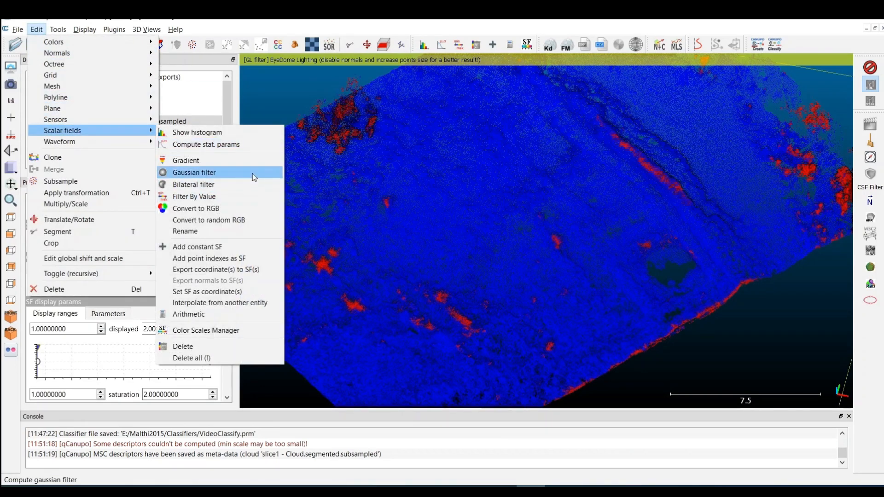
left_click(250, 194)
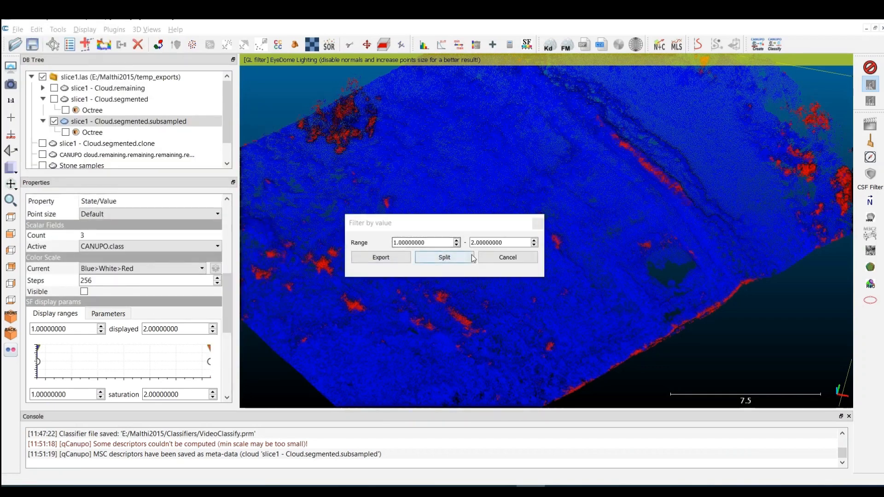
left_click(442, 257)
- Inspect the two split clouds in turn, leaving only the cloud ending in "subsampled.extract" displayed
left_click(42, 143)
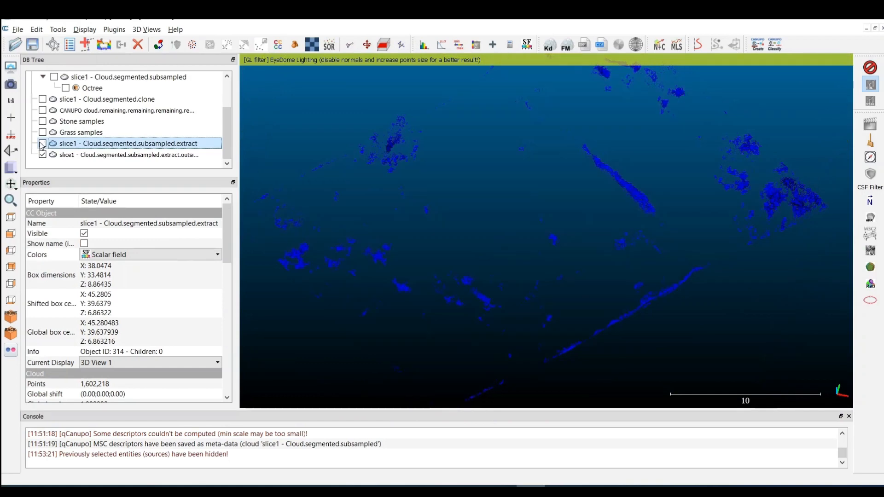
left_click(95, 156)
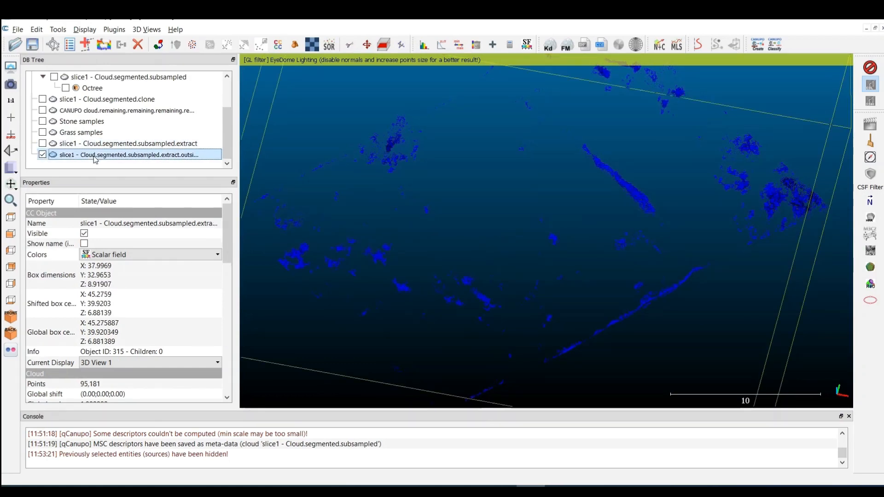
left_click(52, 145)
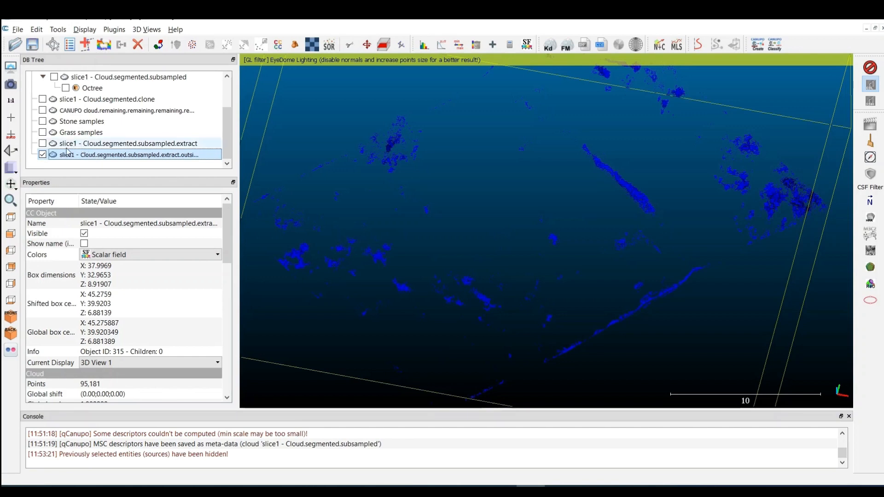
left_click(42, 143)
left_click(42, 155)
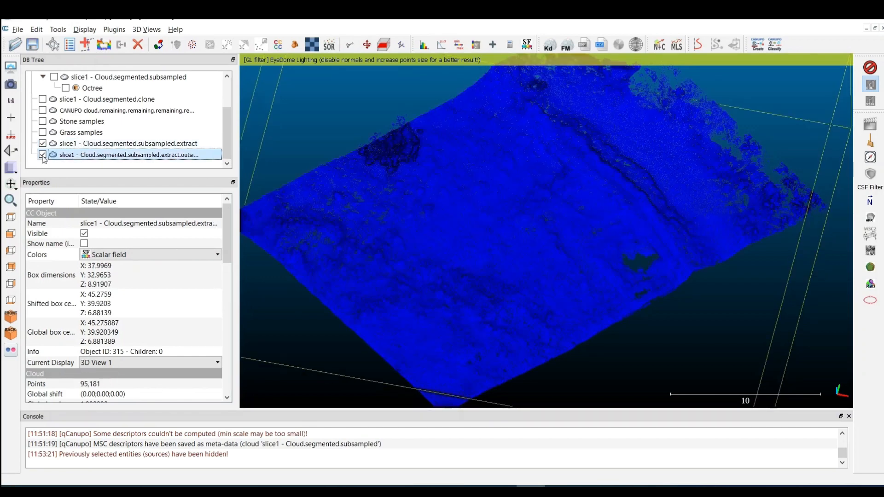
scroll(488, 237, "up", 5)
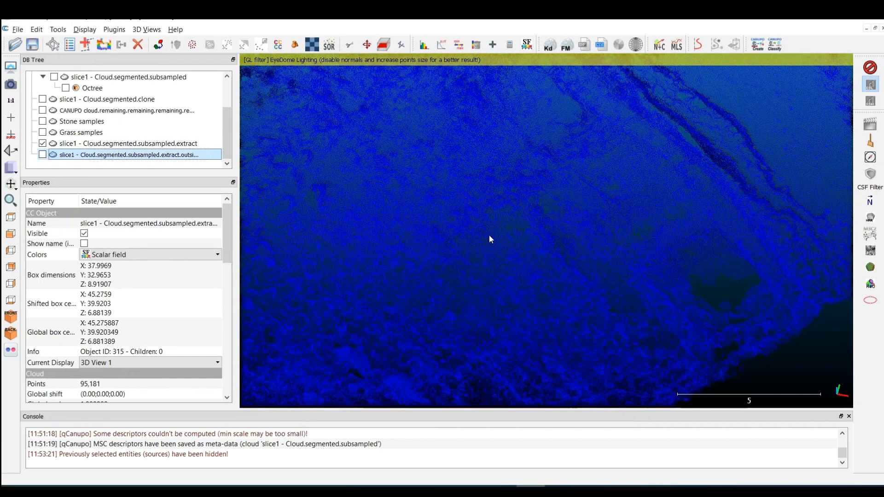
left_click_drag(500, 270, 503, 324)
scroll(494, 278, "down", 8)
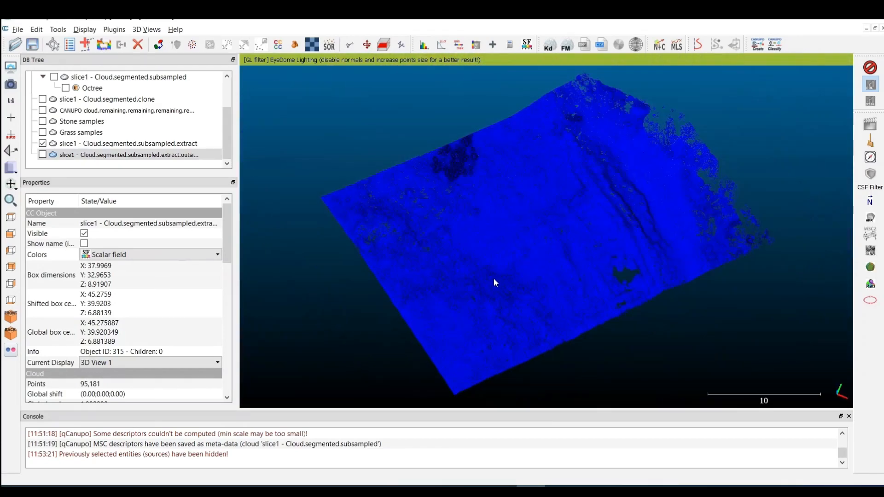
scroll(494, 278, "up", 4)
- Compute the Roughness geometric feature on the extract cloud with a local neighborhood radius of 0.061398
left_click(128, 144)
left_click(58, 29)
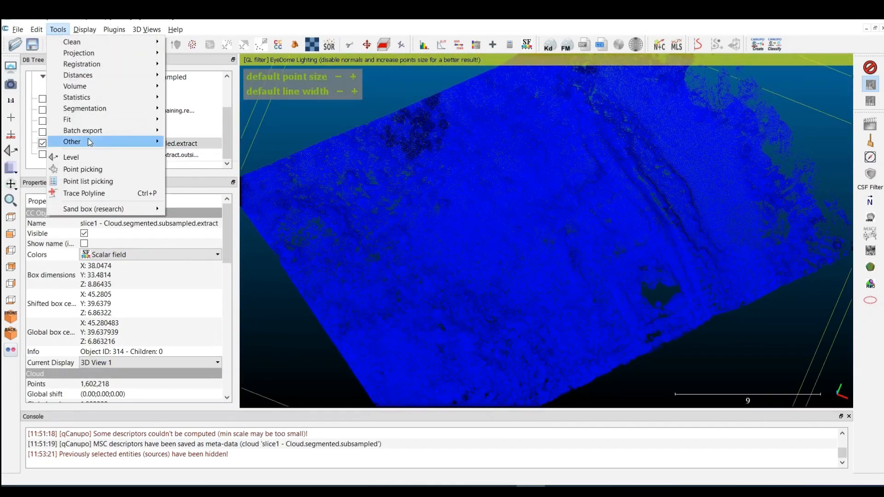
mouse_move(113, 140)
left_click(213, 144)
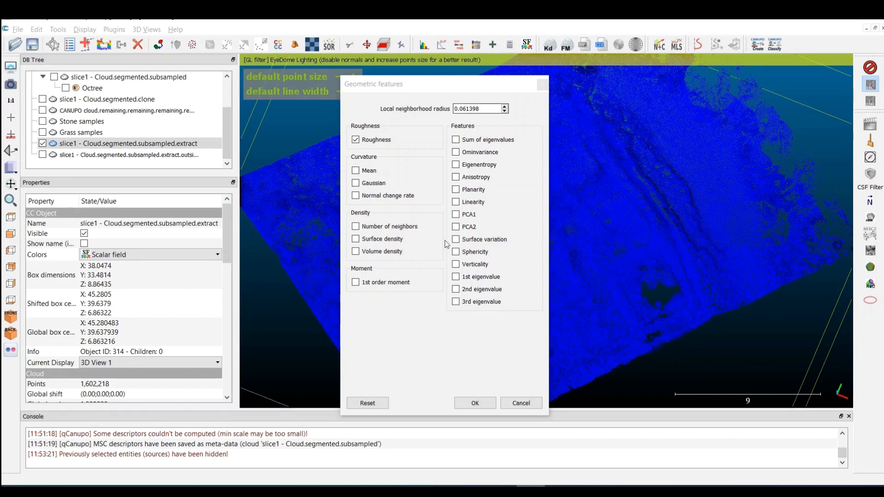
left_click(475, 404)
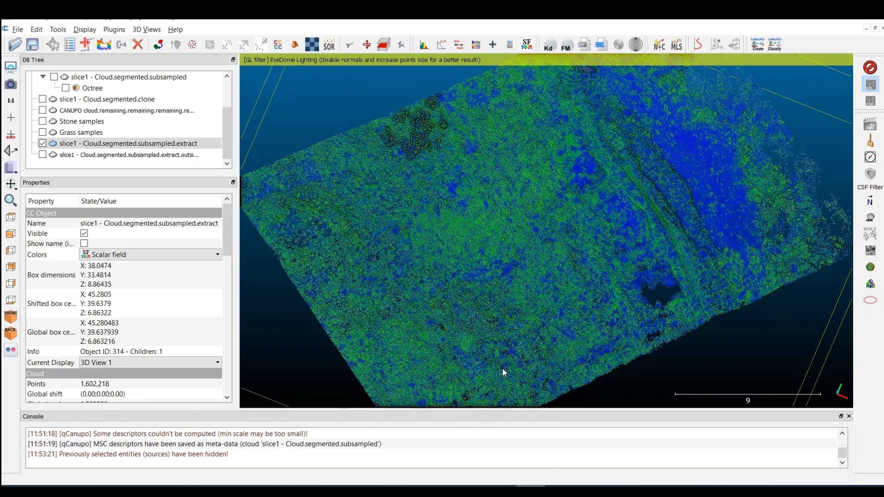
- Inspect the roughness result and compute Roughness again on the extract cloud with a different local neighborhood radius
scroll(488, 333, "up", 3)
left_click_drag(540, 351, 453, 301)
scroll(446, 336, "up", 8)
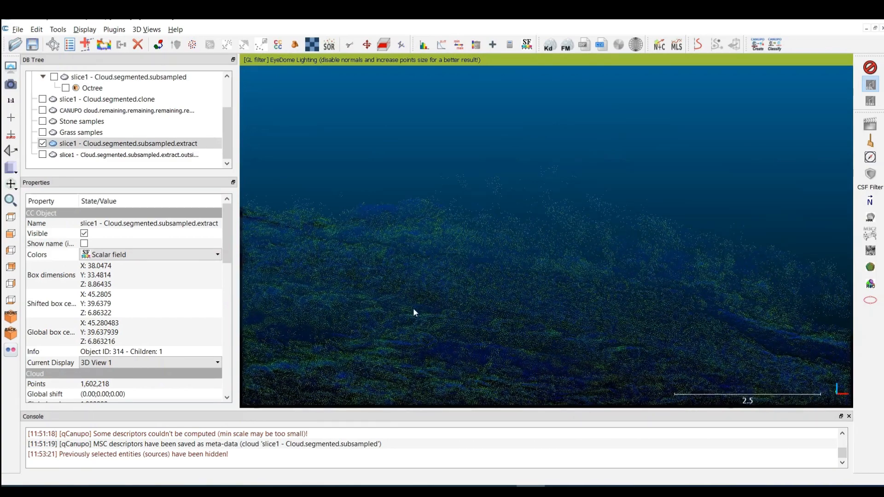
scroll(387, 316, "down", 5)
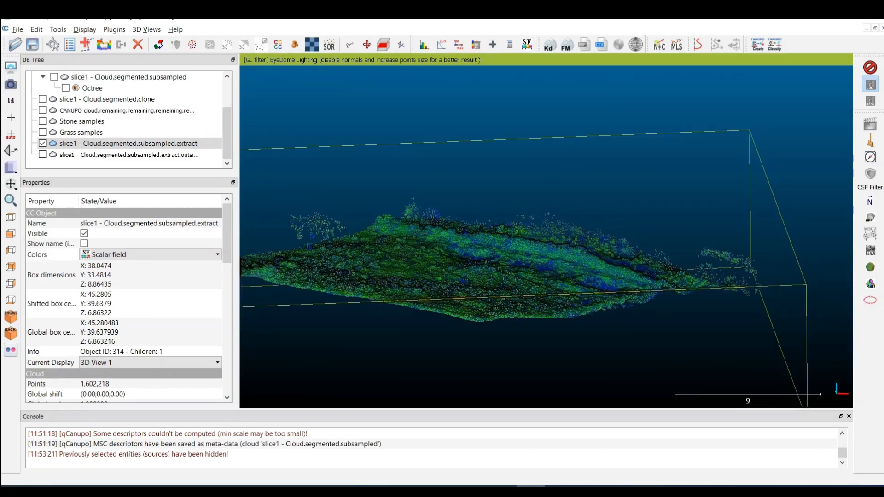
left_click(113, 30)
mouse_move(63, 33)
mouse_move(92, 142)
left_click(223, 141)
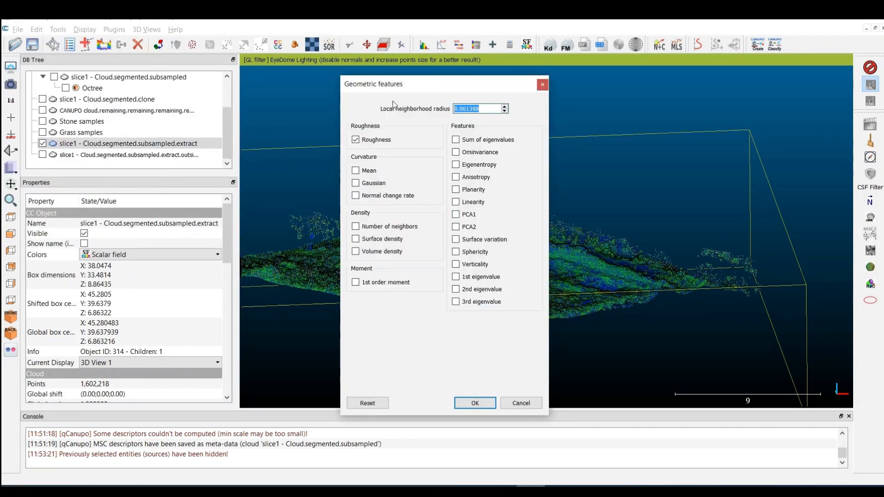
left_click(477, 404)
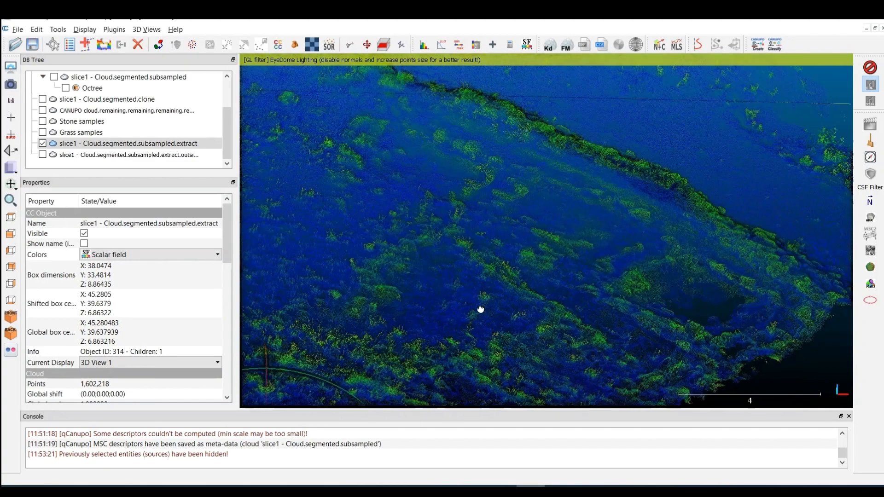
- Compute Roughness on the extract cloud with a local neighborhood radius of 0.9
left_click_drag(480, 310, 321, 174)
left_click(114, 29)
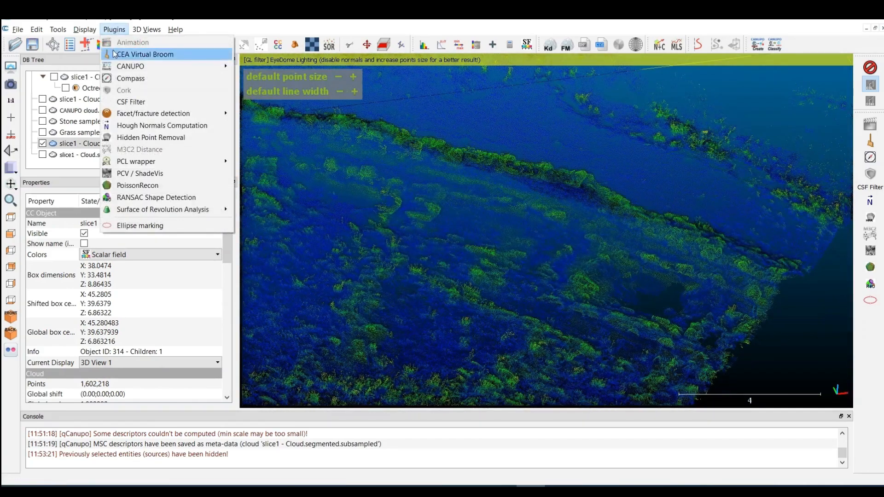
mouse_move(58, 29)
mouse_move(81, 144)
left_click(217, 141)
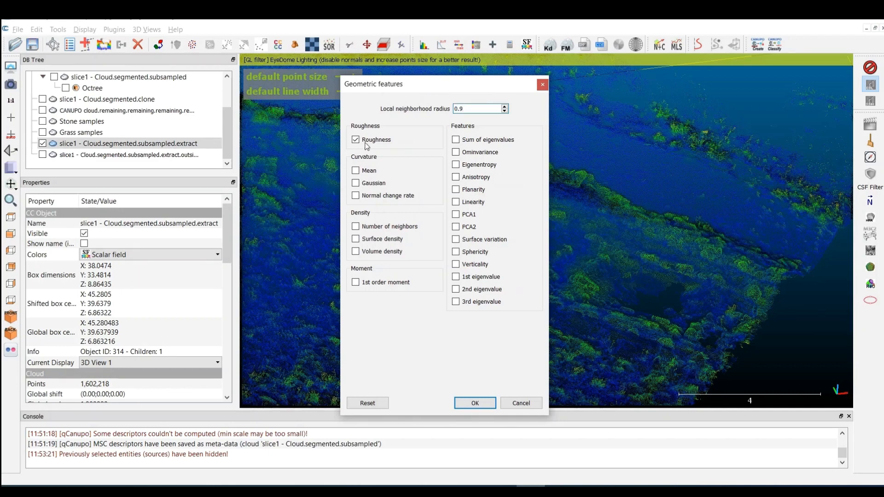
left_click(483, 404)
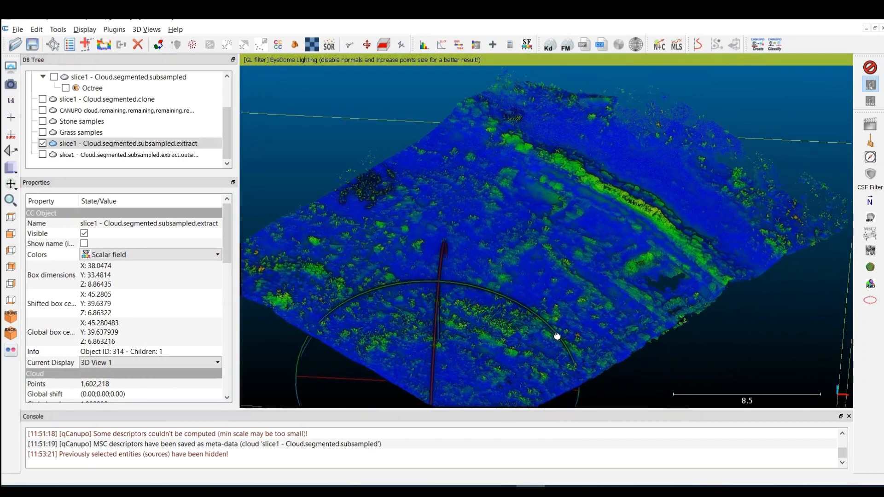
- Raise the lower color saturation limit of the Roughness (0.9) scalar field to about 0.1276
left_click_drag(556, 336, 498, 335)
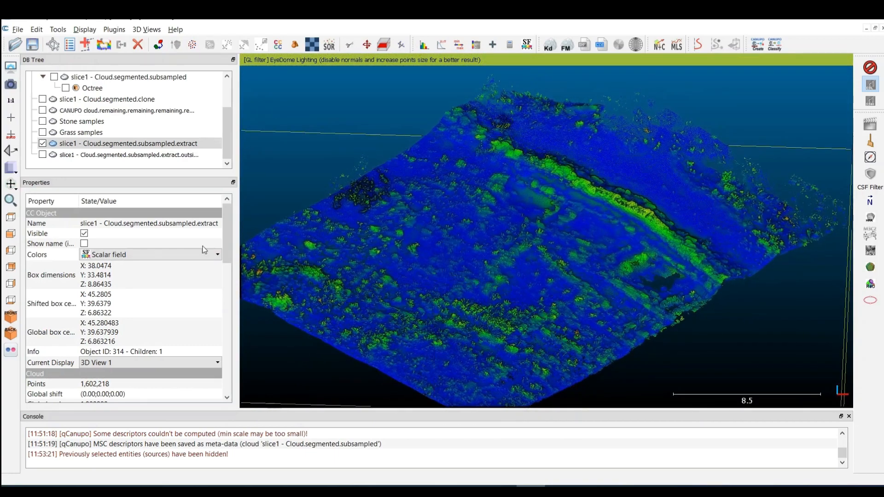
scroll(231, 232, "down", 10)
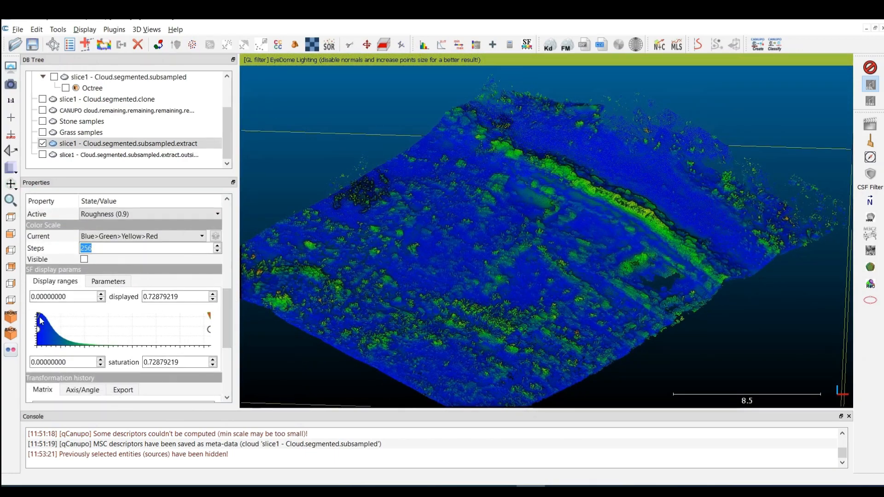
left_click_drag(39, 317, 63, 323)
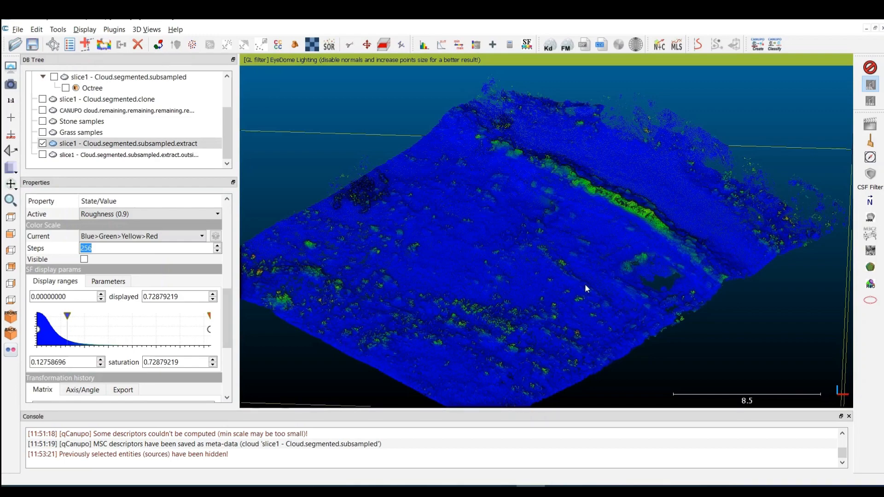
- Examine the roughness coloring across the extract cloud, checking the remaining grass patches and the wall from several angles
scroll(549, 299, "down", 3)
scroll(537, 297, "up", 5)
left_click_drag(537, 296, 556, 173)
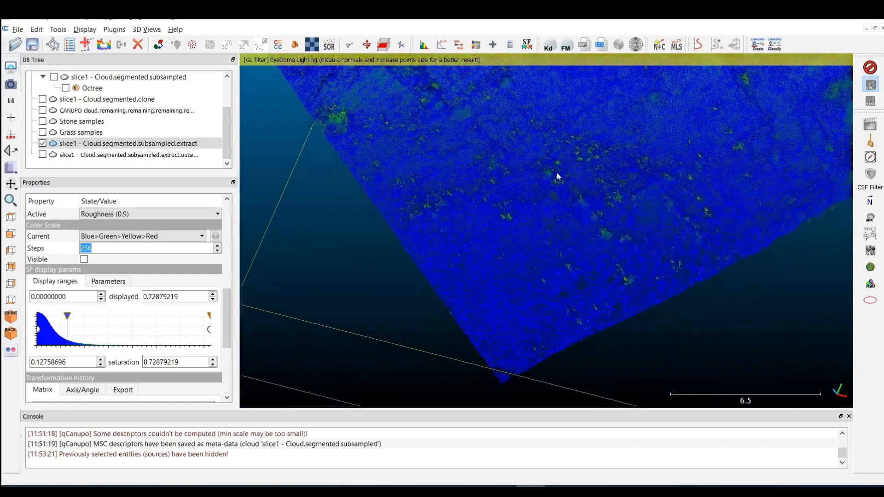
scroll(556, 277, "up", 8)
left_click_drag(556, 278, 614, 229)
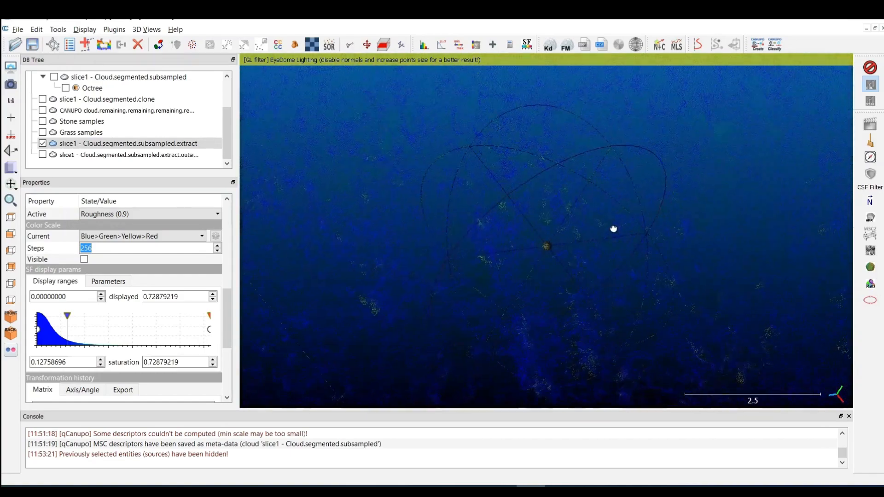
left_click_drag(729, 213, 591, 265)
right_click_drag(673, 266, 562, 304)
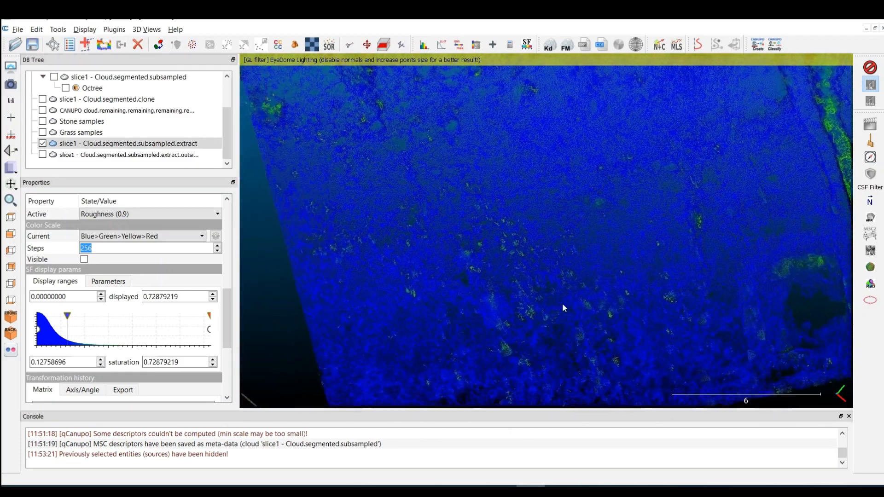
scroll(486, 296, "up", 7)
left_click_drag(561, 249, 450, 285)
scroll(435, 294, "down", 12)
right_click_drag(633, 267, 502, 344)
mouse_move(498, 302)
left_mouse_down()
mouse_move(640, 250)
mouse_move(450, 288)
mouse_move(510, 291)
left_mouse_up()
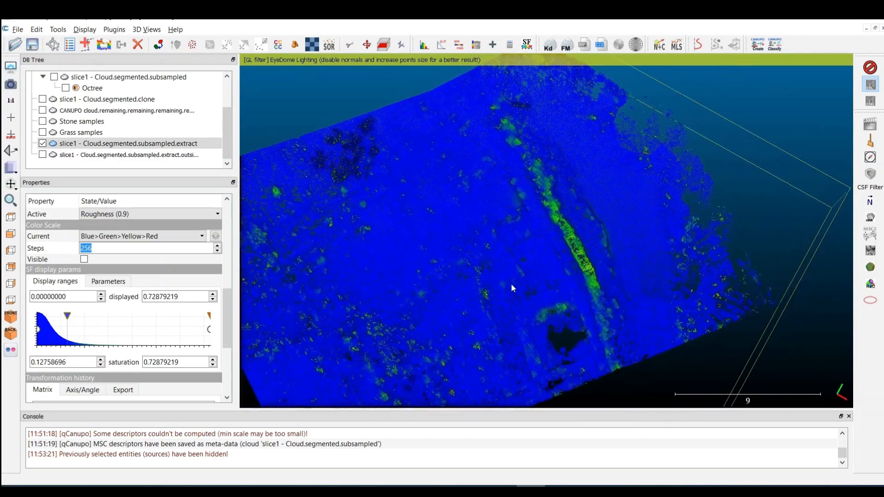
- Raise the lower display limit of Roughness (0.9) to about 0.172, inspect the rough areas and wall, and restore the limit to 0
left_click_drag(541, 206, 527, 272)
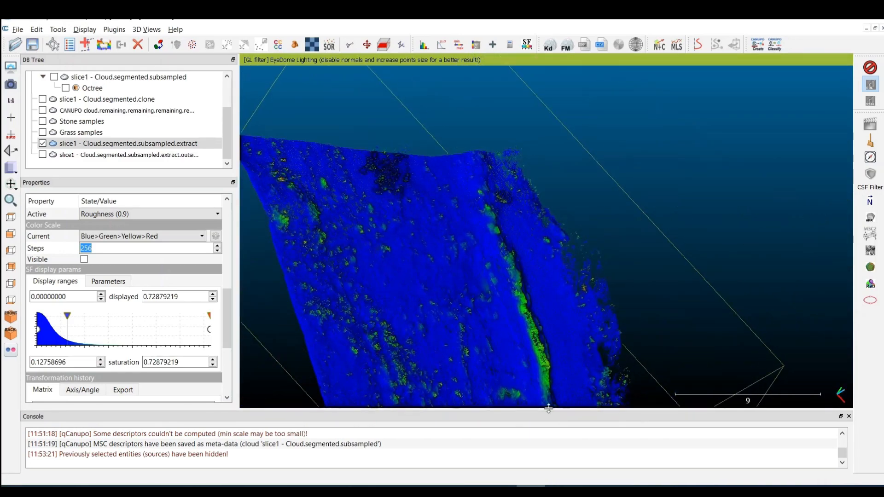
left_click_drag(515, 357, 494, 247)
left_click_drag(424, 256, 499, 341)
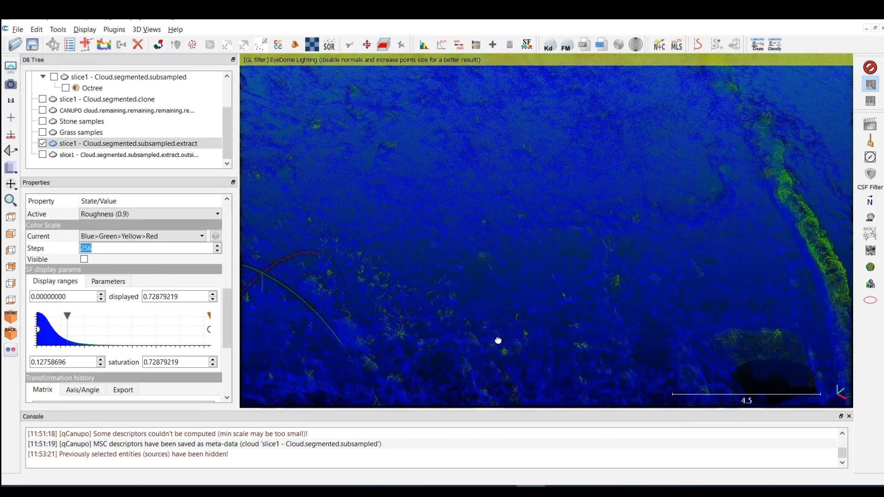
left_click_drag(45, 331, 79, 336)
left_click_drag(542, 346, 515, 249)
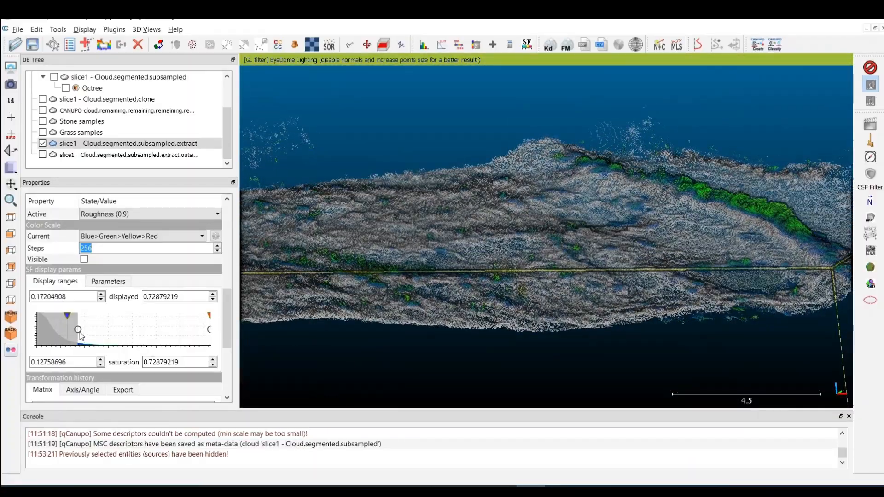
left_click_drag(76, 334, 20, 337)
scroll(294, 308, "down", 4)
left_click_drag(295, 312, 476, 280)
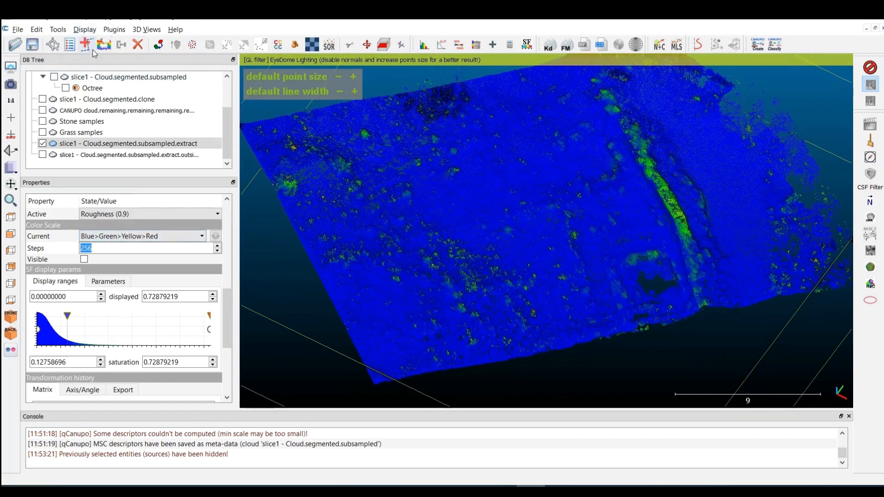
- Compare the extract cloud colored by Roughness (0.061398) and then by Roughness (0.5)
left_click(133, 215)
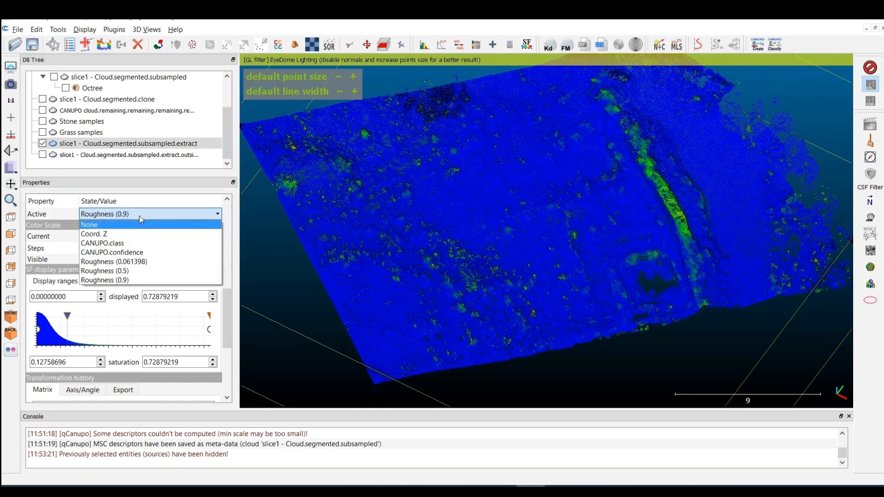
left_click(147, 261)
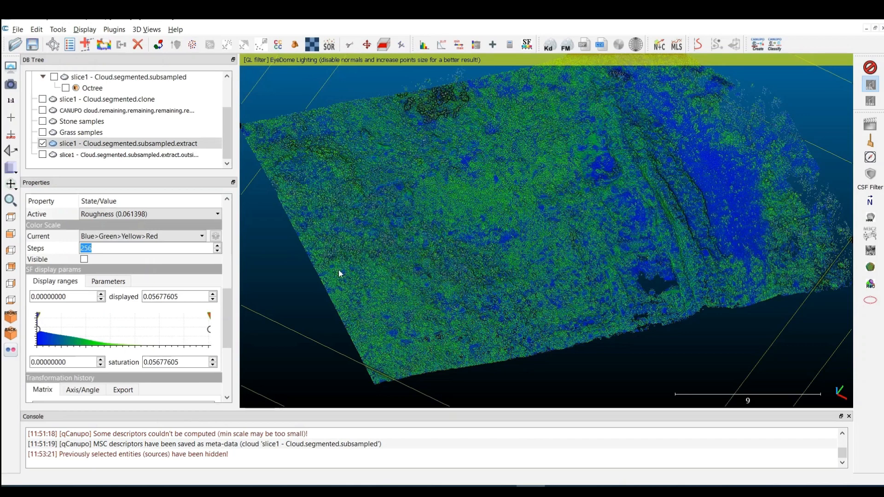
left_click(145, 215)
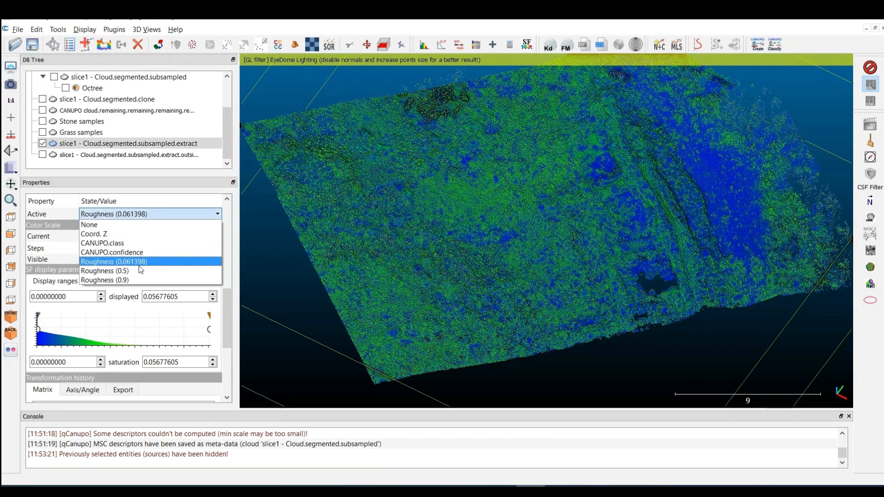
left_click(137, 270)
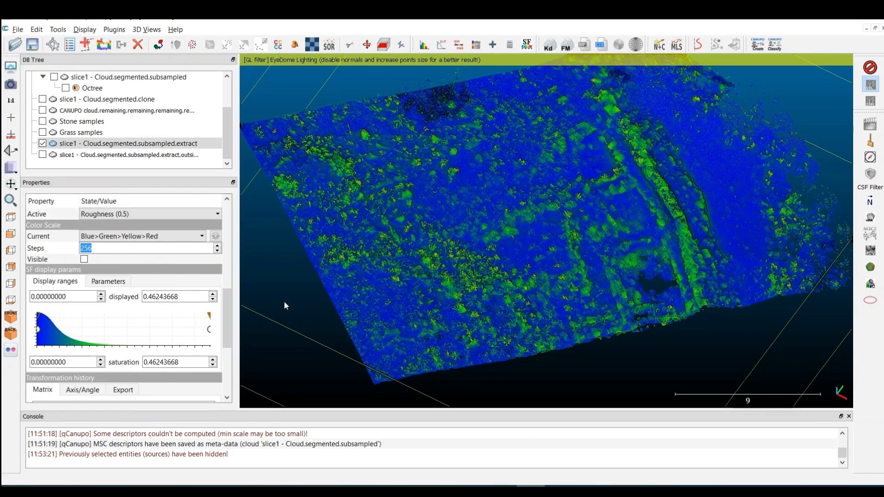
- Raise the lower display limit of Roughness (0.5) to about 0.1607, view the cloud from the side, and restore the limit to 0
left_click_drag(39, 330, 93, 330)
left_click_drag(518, 363, 581, 223)
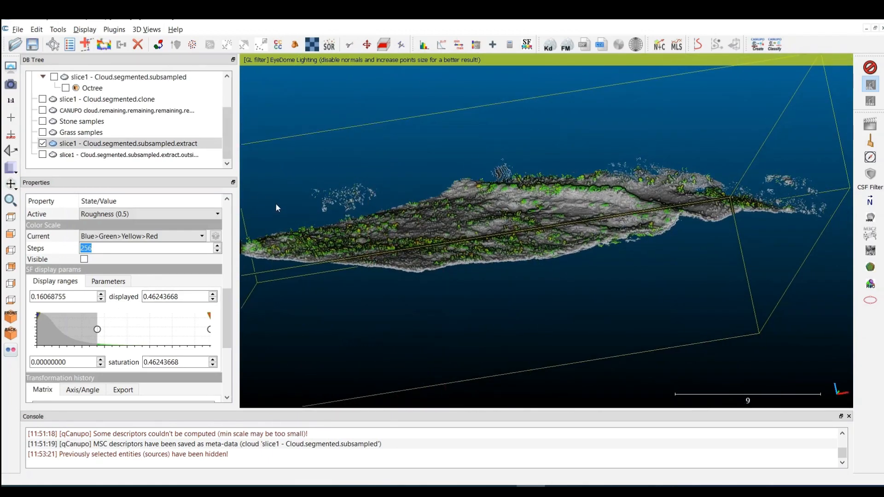
left_click_drag(97, 329, 37, 330)
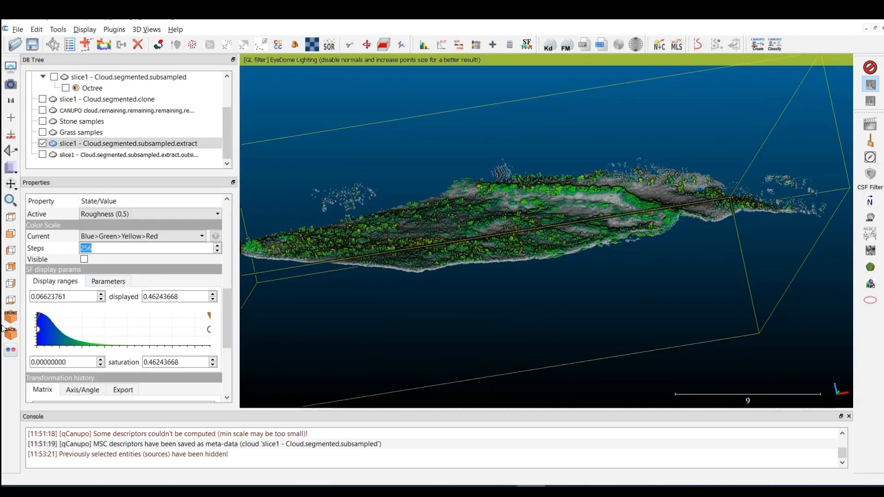
- Compute Roughness, Surface variation and Verticality on the extract cloud with a local neighborhood radius of 0.25
left_click(85, 29)
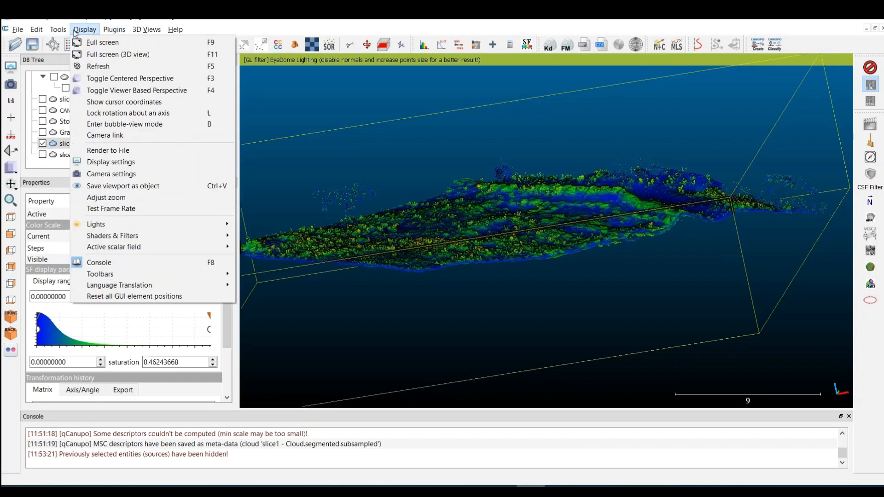
mouse_move(97, 142)
left_click(216, 141)
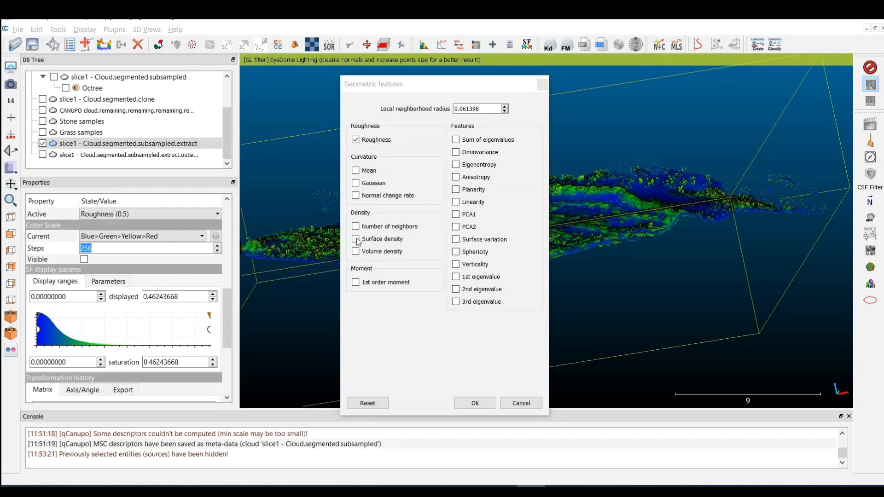
left_click(456, 240)
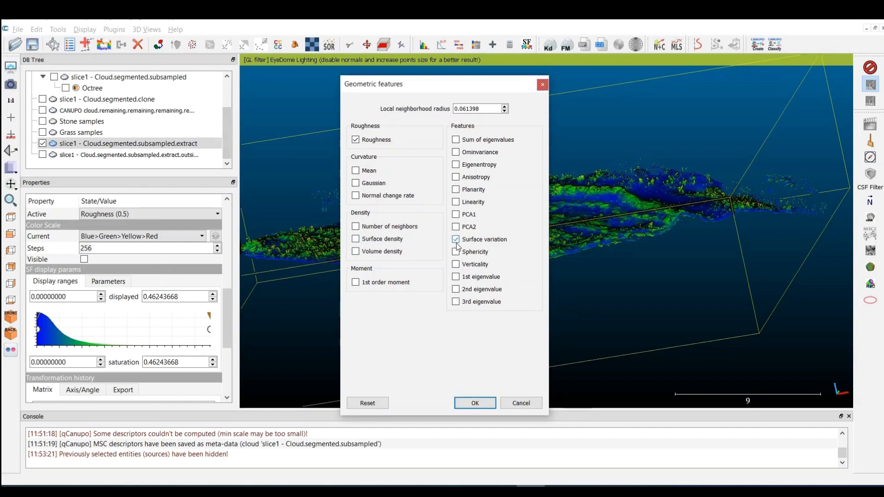
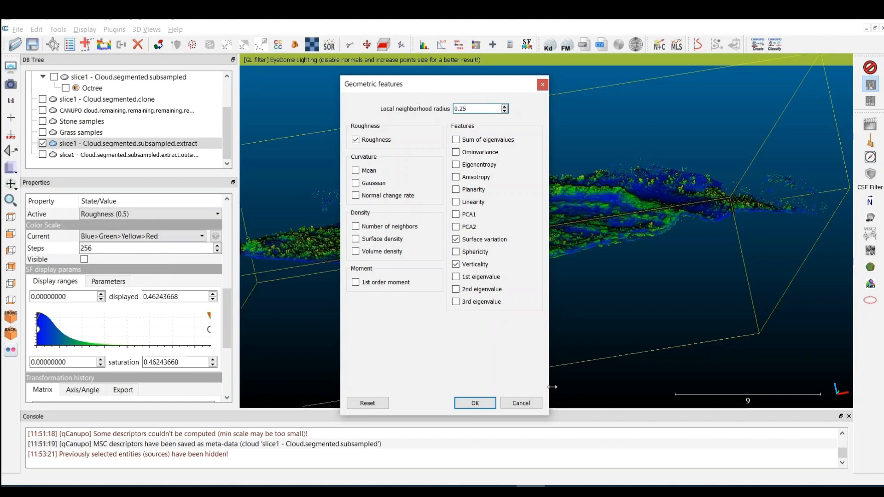
left_click(474, 404)
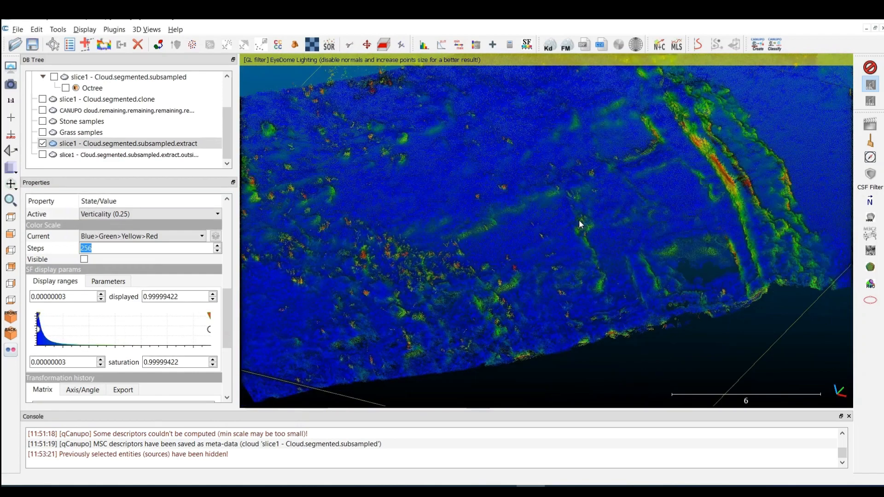
- Examine the Verticality (0.25) coloring of the extract cloud around the wall and the remaining grass patches
left_click_drag(579, 220, 564, 217)
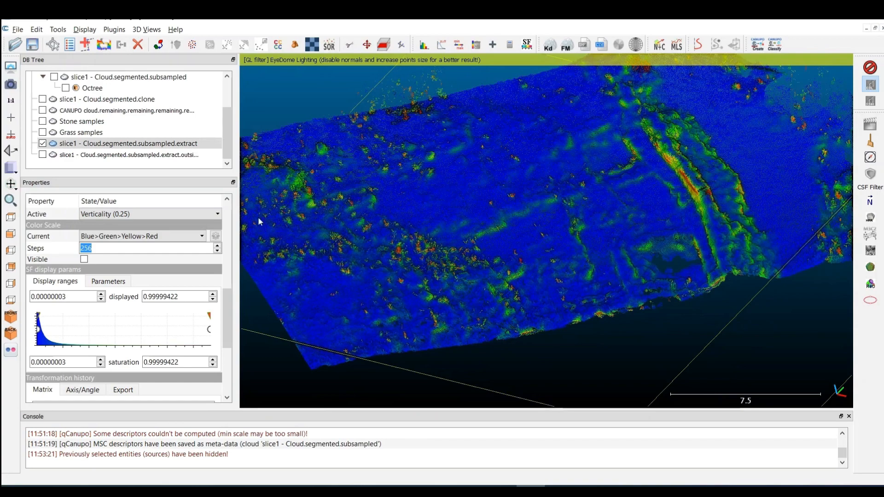
left_click(142, 210)
left_click(142, 210)
left_click_drag(39, 330, 4, 336)
- Color the extract cloud by Surface variation (0.25) and reset the field's lower display limit after checking the filtered range
left_click(137, 213)
left_click(141, 300)
key("Down")
mouse_move(42, 330)
left_mouse_down()
mouse_move(161, 343)
mouse_move(38, 343)
left_mouse_up()
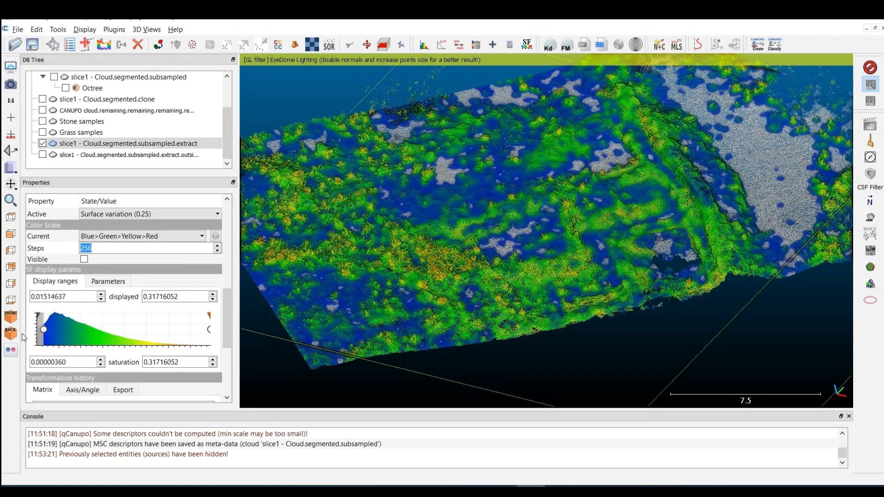
- Color the extract cloud by Roughness (0.25) and inspect the result
left_click(145, 215)
left_click(137, 289)
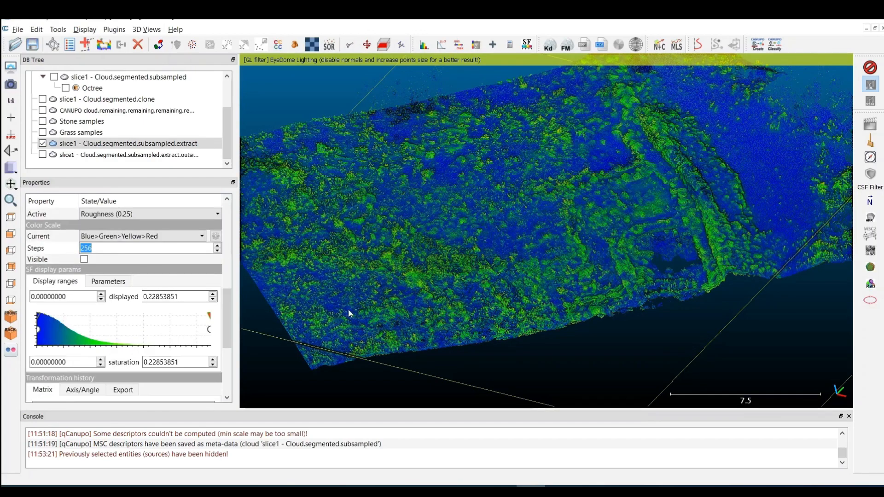
scroll(427, 316, "up", 3)
scroll(335, 286, "down", 4)
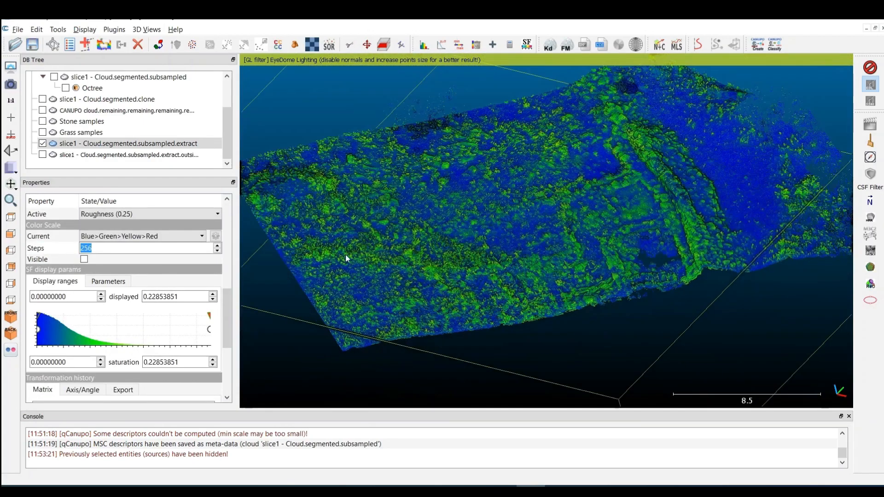
- Raise the lower display limit of Roughness (0.25) to about 0.1085, inspect the roughest points, and restore the full range
left_click_drag(39, 330, 121, 334)
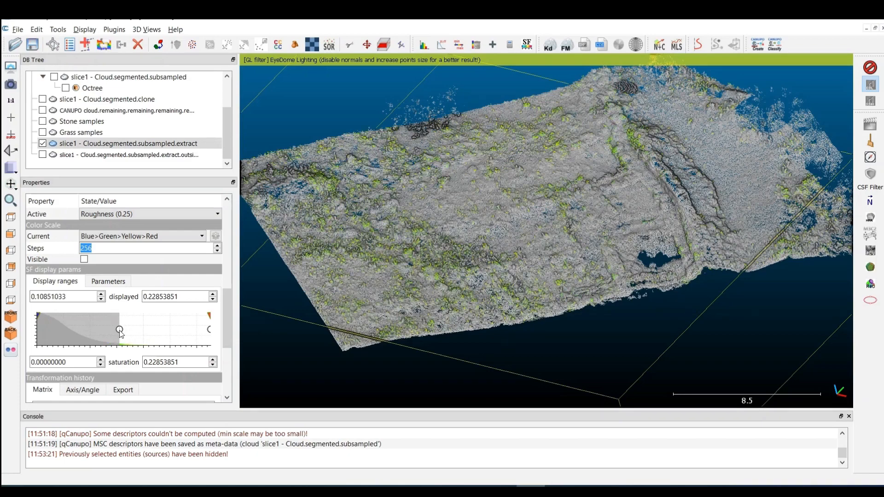
scroll(438, 284, "down", 5)
scroll(450, 296, "up", 2)
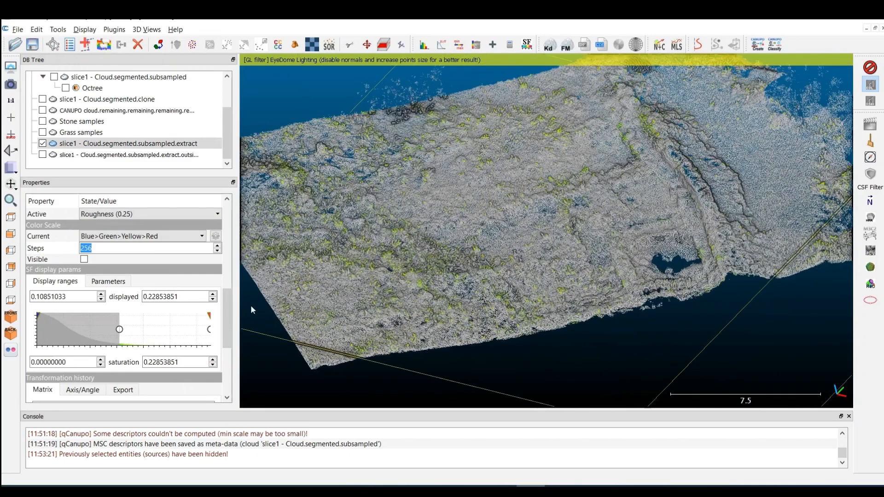
left_click_drag(119, 330, 37, 330)
left_click_drag(286, 287, 496, 249)
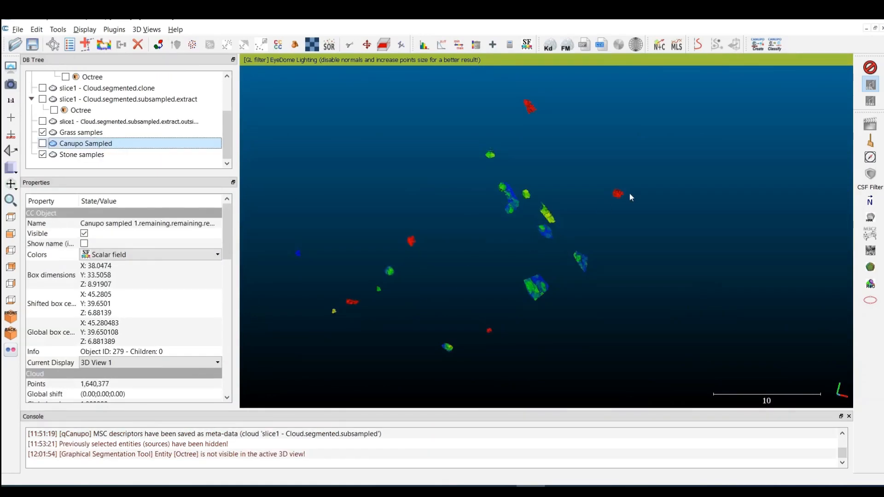
- Examine the patches in the Grass samples and Stone samples clouds and check each cloud's properties
scroll(497, 255, "up", 3)
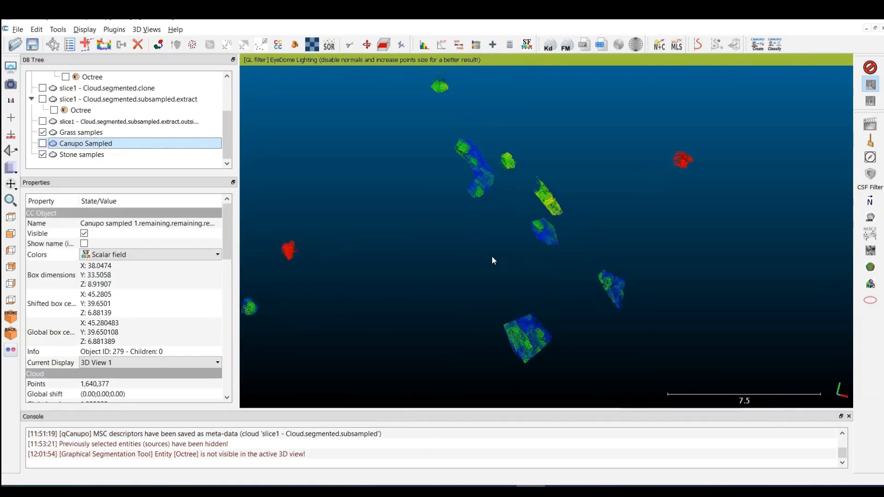
right_click_drag(456, 266, 604, 186)
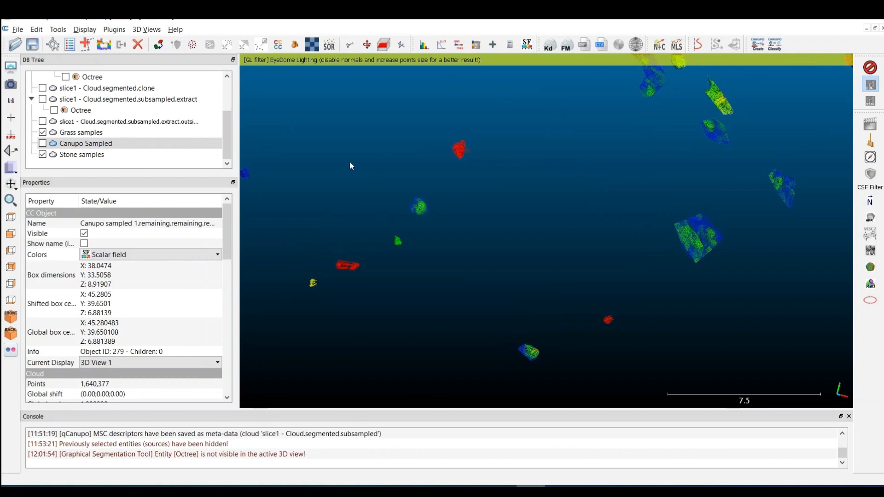
left_click(80, 132)
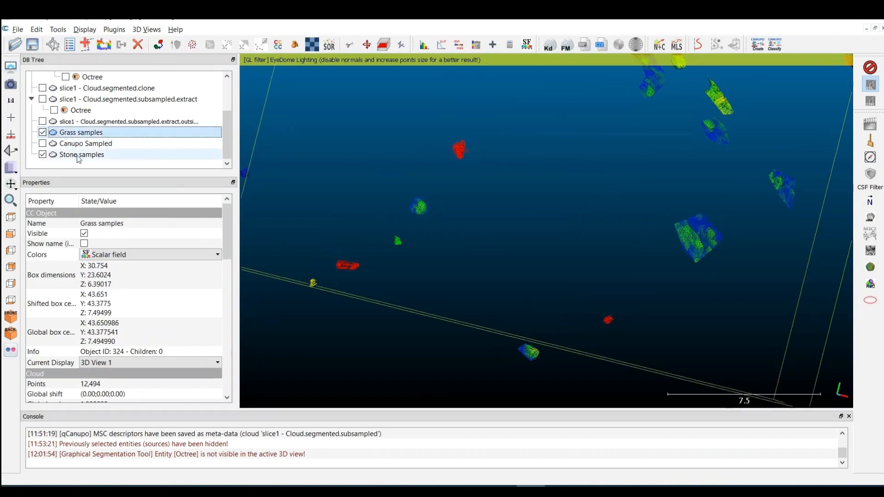
left_click(79, 155)
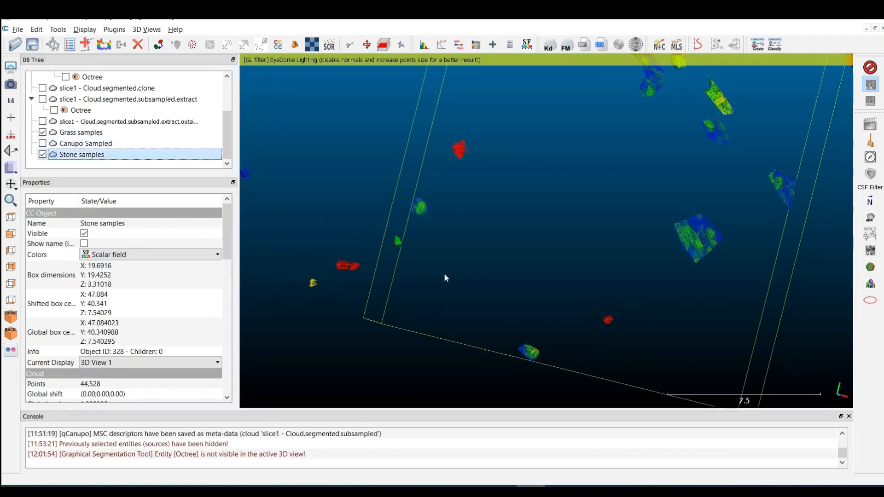
scroll(434, 269, "down", 2)
right_click_drag(567, 170, 387, 245)
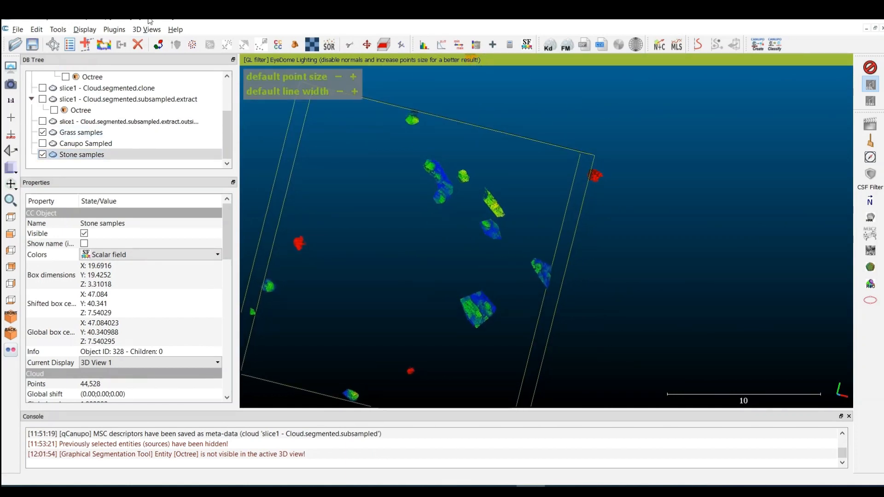
- Train a CANUPO classifier with Grass samples as class 1 and Stone samples as class 2, keeping Dimensionality as the classification parameter
left_click(115, 30)
mouse_move(208, 66)
left_click(262, 68)
left_click(374, 167)
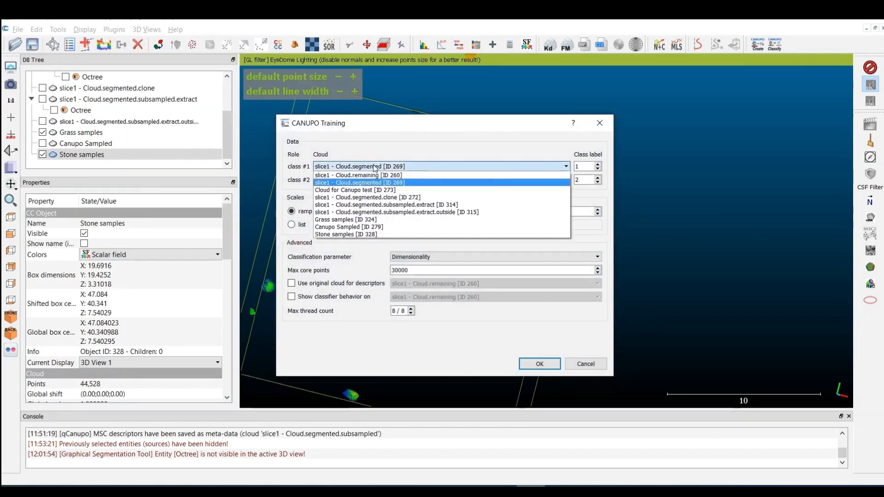
left_click(363, 220)
left_click(364, 180)
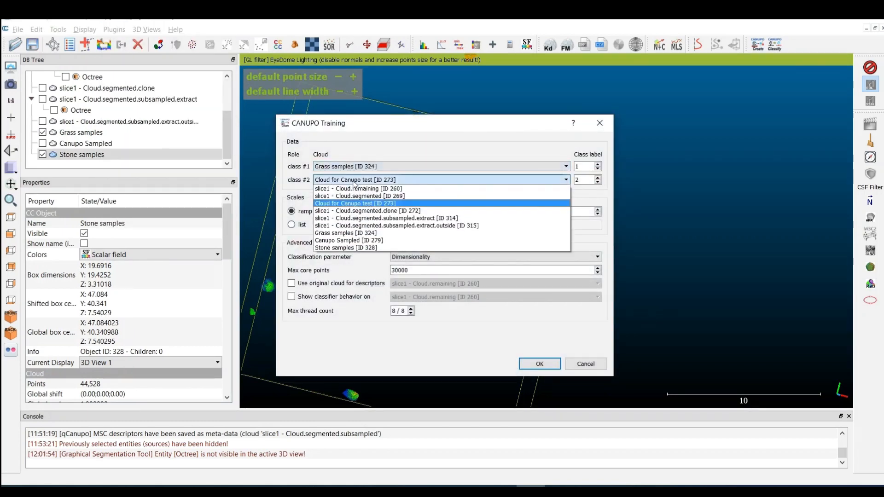
left_click(360, 247)
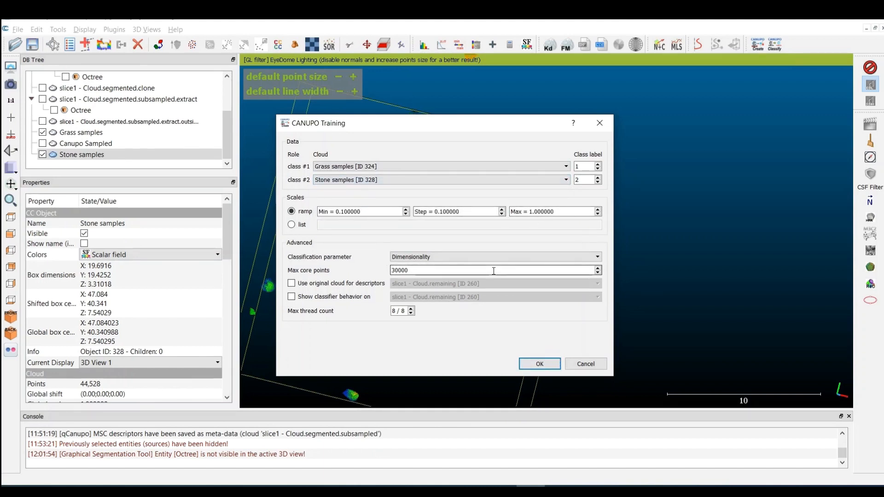
left_click(555, 258)
left_click(557, 260)
left_click(540, 364)
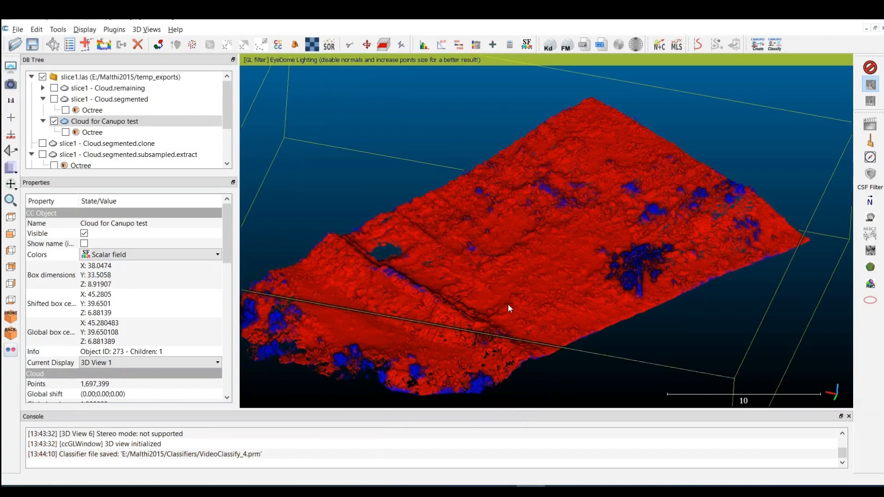
- Inspect the classified Cloud for Canupo test from several angles, checking how the tree, bushes and wall are labeled
scroll(508, 305, "up", 8)
scroll(507, 306, "down", 8)
right_click_drag(507, 311, 524, 230)
left_click_drag(525, 231, 526, 282)
scroll(525, 283, "up", 5)
scroll(526, 284, "down", 8)
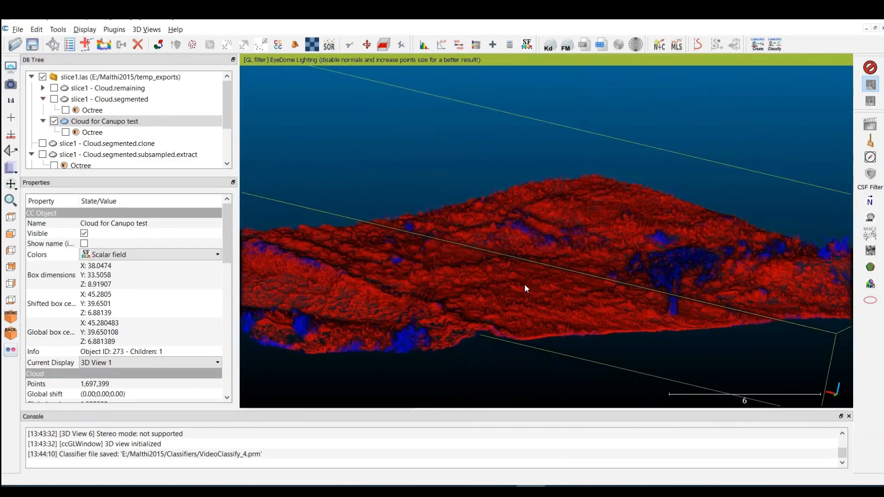
left_click_drag(491, 225, 538, 238)
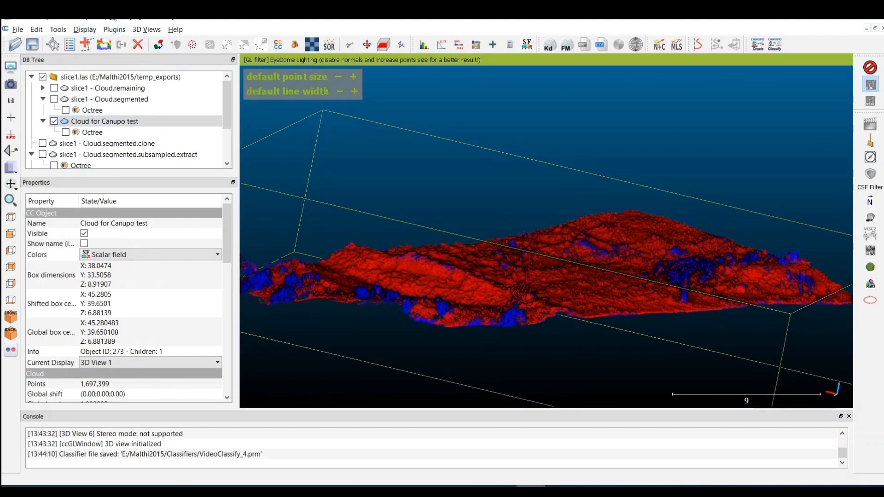
- Split Cloud for Canupo test by scalar value, using the range 1.1 to 2
left_click(113, 31)
left_click(114, 31)
left_click(36, 30)
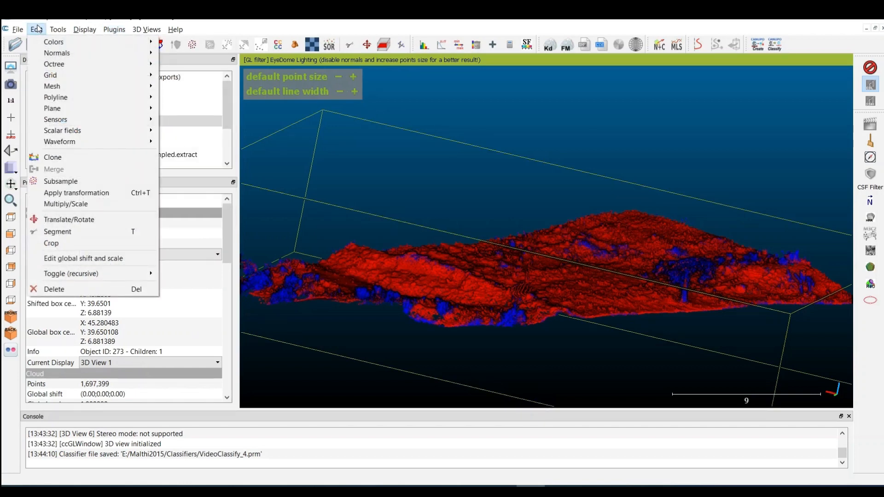
mouse_move(92, 130)
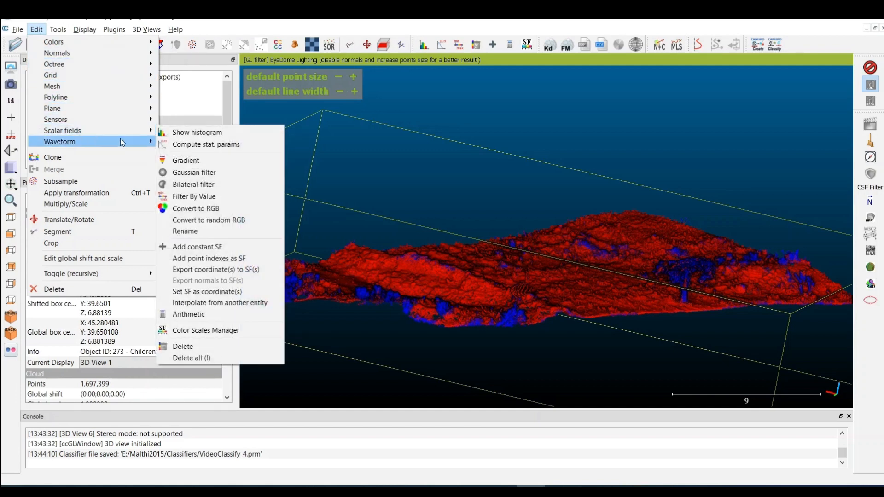
left_click(225, 201)
left_click(398, 242)
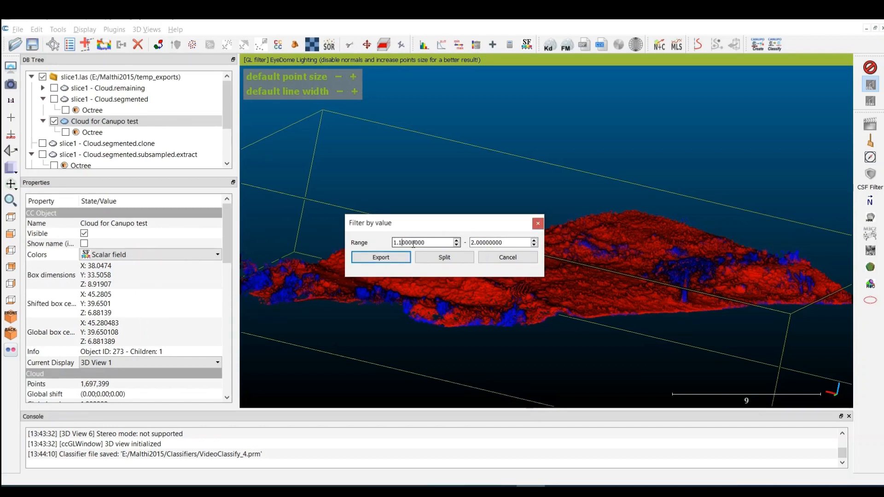
left_click(445, 257)
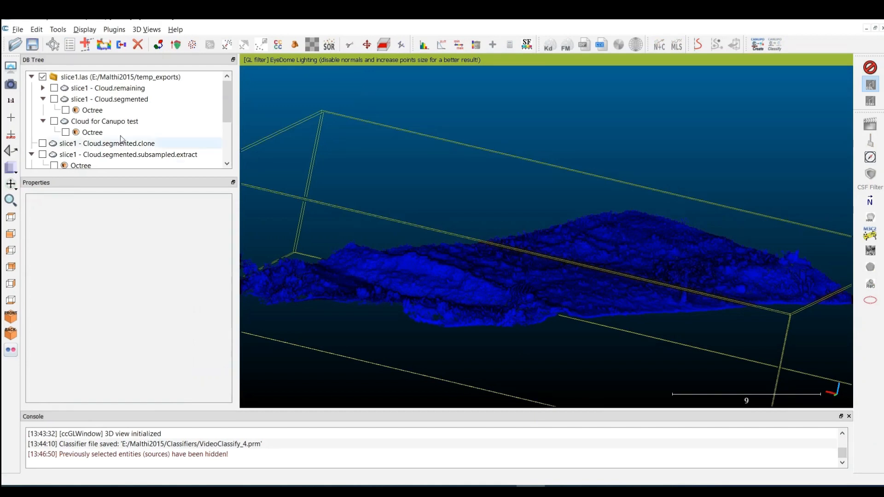
- View the two split clouds separately, then show only Cloud for Canupo test.extract and inspect its surface
scroll(121, 136, "down", 3)
left_click(43, 144)
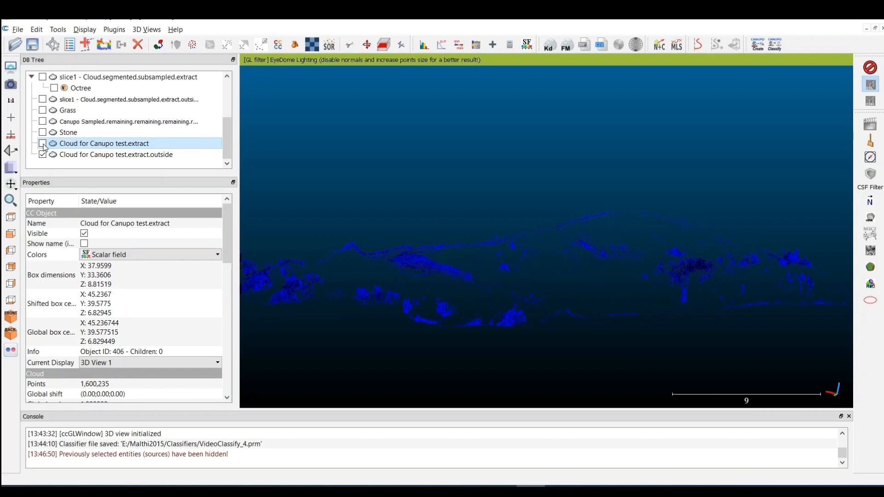
left_click(43, 144)
scroll(553, 265, "up", 5)
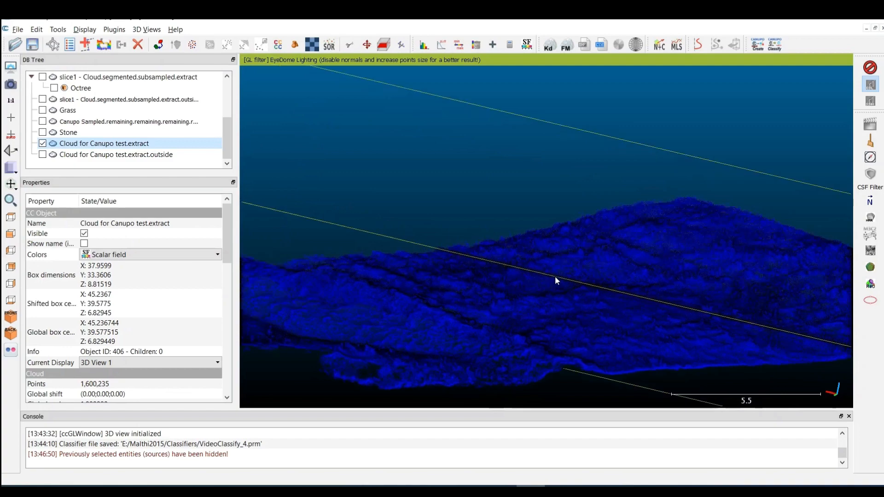
left_click_drag(577, 268, 496, 267)
scroll(488, 266, "down", 11)
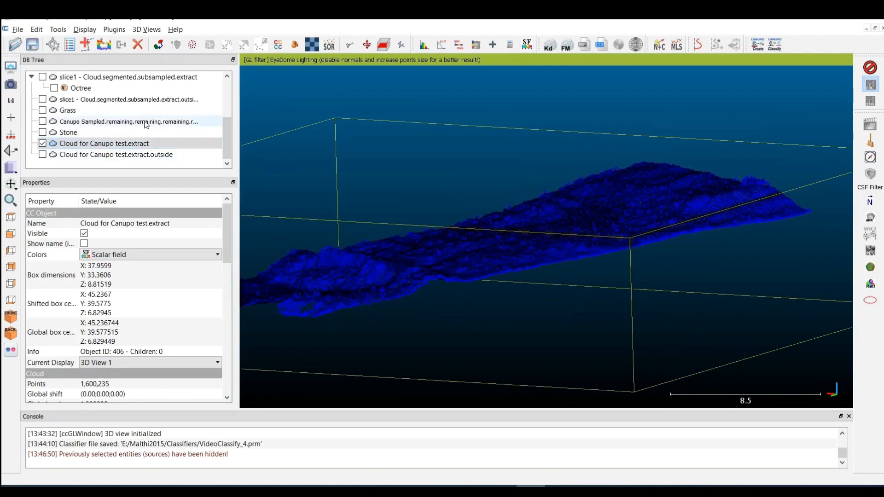
- Compute roughness, surface variation and verticality for Cloud for Canupo test.extract with a local neighborhood radius of 0.5
left_click(114, 29)
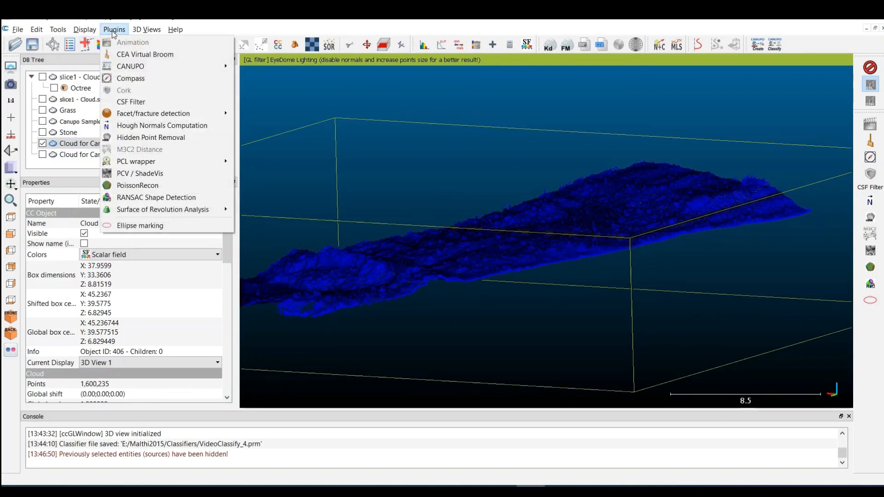
mouse_move(58, 29)
mouse_move(92, 141)
left_click(216, 140)
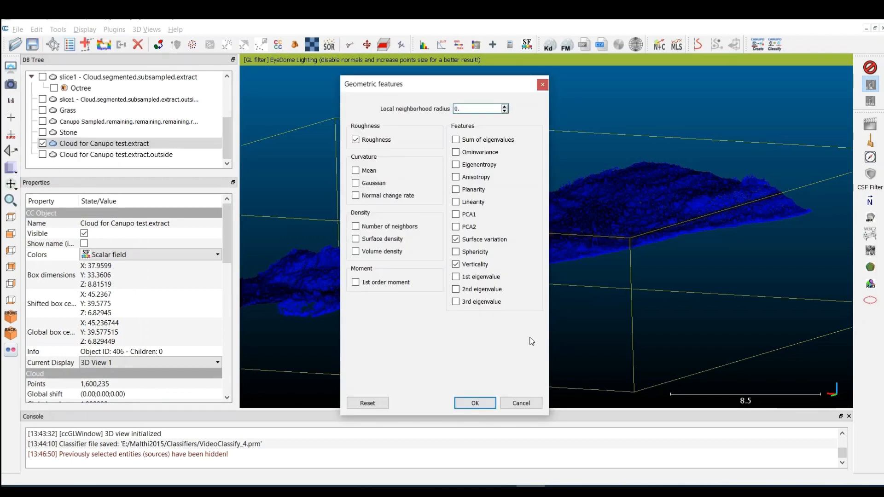
left_click(475, 404)
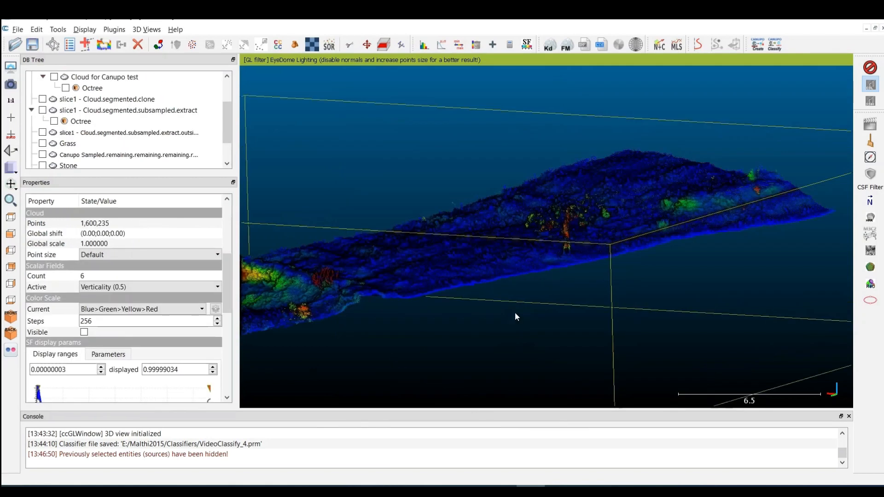
- Inspect the Verticality (0.5) coloring around the tree remains and the wall
scroll(524, 289, "up", 5)
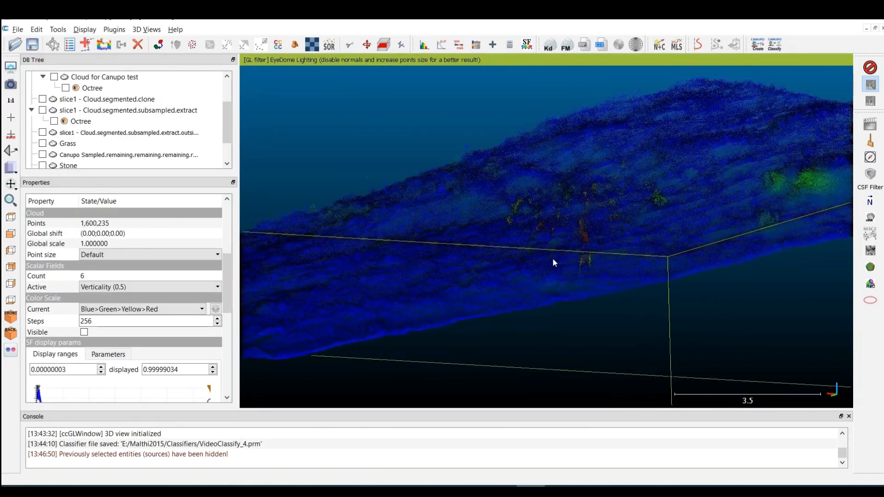
left_click_drag(490, 256, 576, 229)
scroll(576, 230, "down", 6)
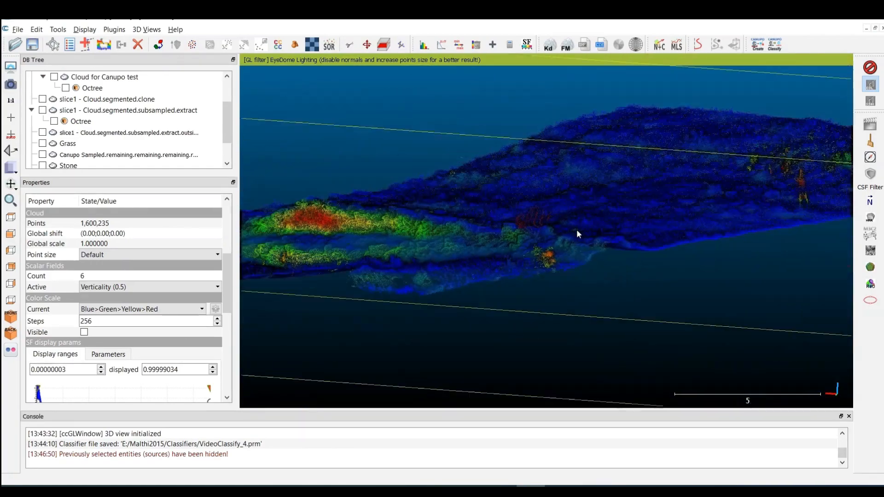
- Display Surface variation (0.5) on the extracted cloud and inspect its pattern across the terrain
left_click(136, 286)
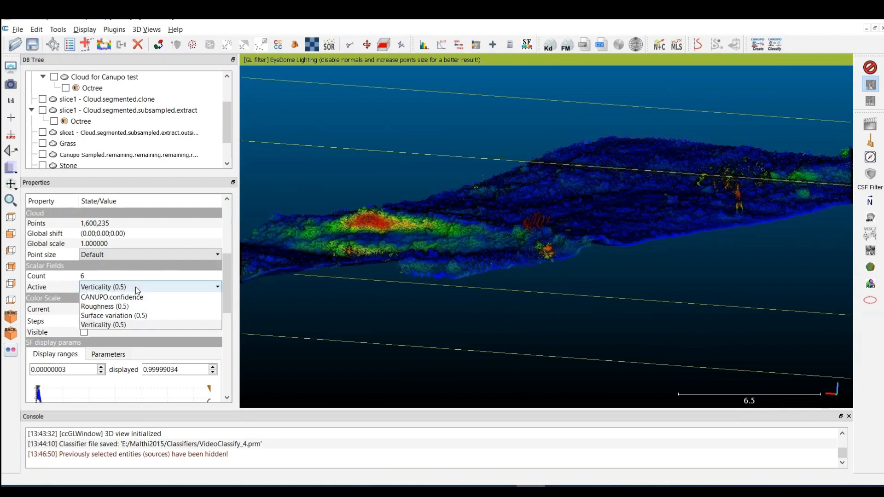
left_click(128, 346)
right_click_drag(608, 221, 450, 274)
scroll(439, 279, "up", 6)
scroll(438, 281, "down", 5)
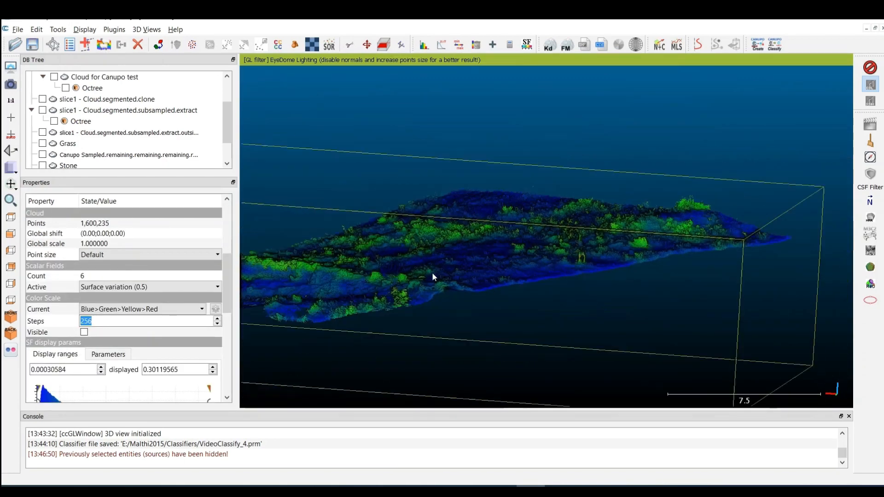
- Raise the lower display limit of Surface variation (0.5) to about 0.1208, inspect the highest values, and restore the full range
scroll(40, 326, "down", 3)
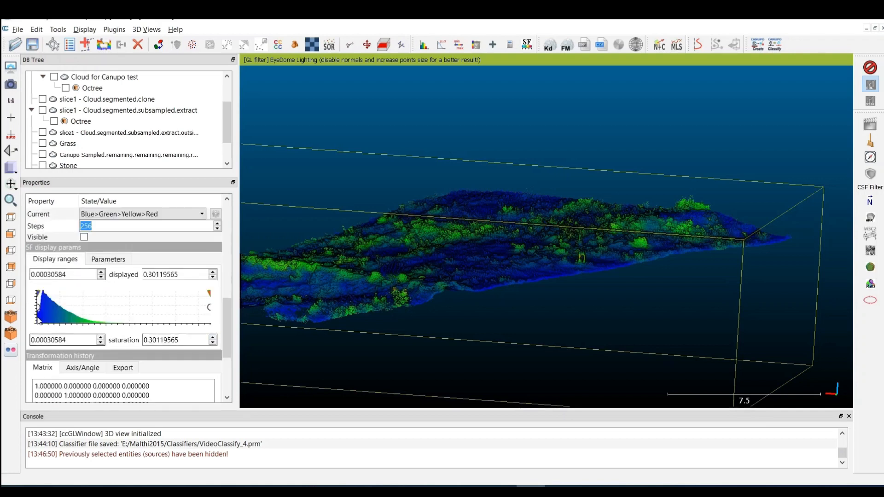
left_click_drag(38, 311, 106, 331)
scroll(380, 242, "up", 6)
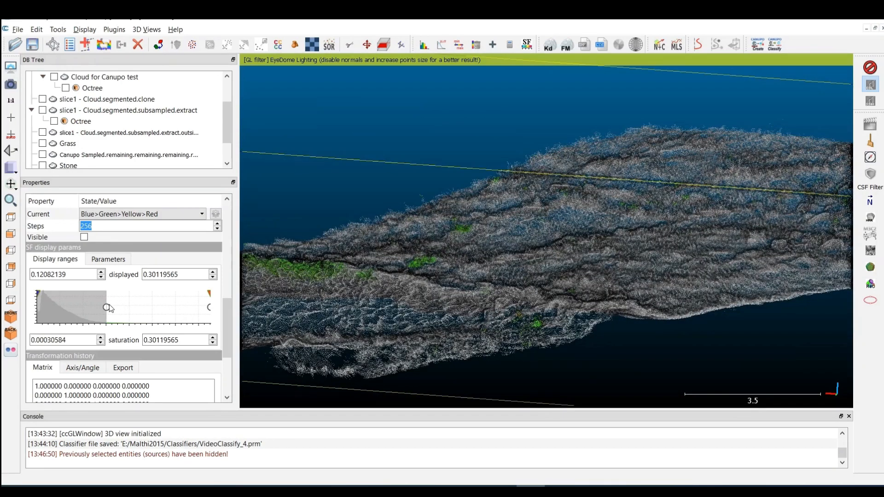
left_click_drag(112, 307, 37, 307)
- Restore the Blue>Green>Yellow>Red color scale for Surface variation (0.5)
scroll(119, 251, "up", 2)
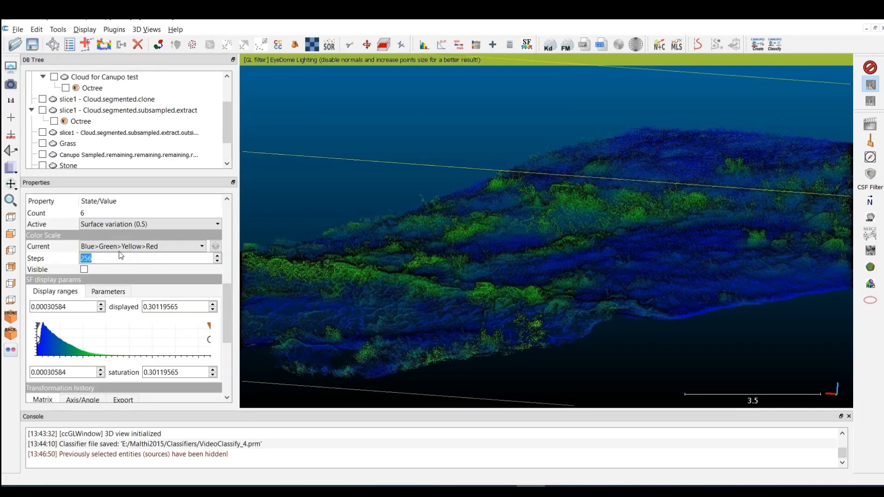
scroll(106, 291, "down", 2)
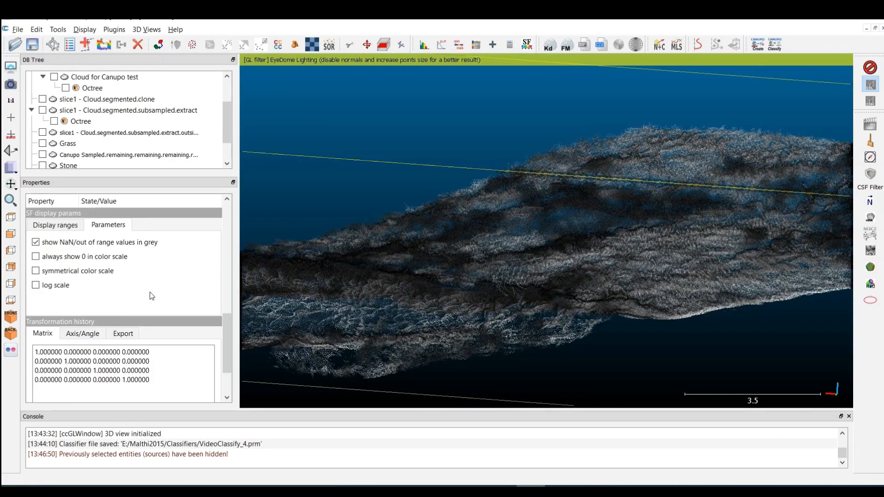
scroll(152, 296, "up", 3)
left_click(124, 279)
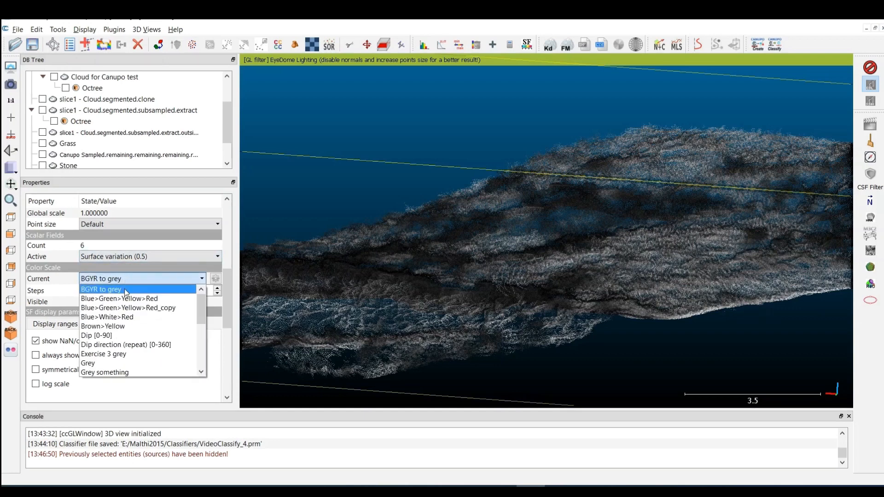
left_click(122, 300)
scroll(118, 260, "down", 5)
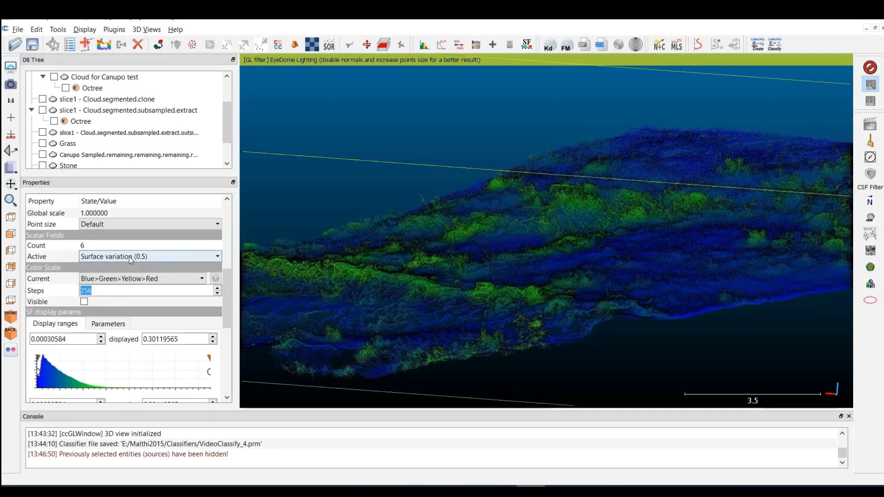
- Display Roughness (0.5), lower its upper display limit to about 0.1295, and inspect the out-of-range points up close
left_click(129, 256)
left_click(124, 305)
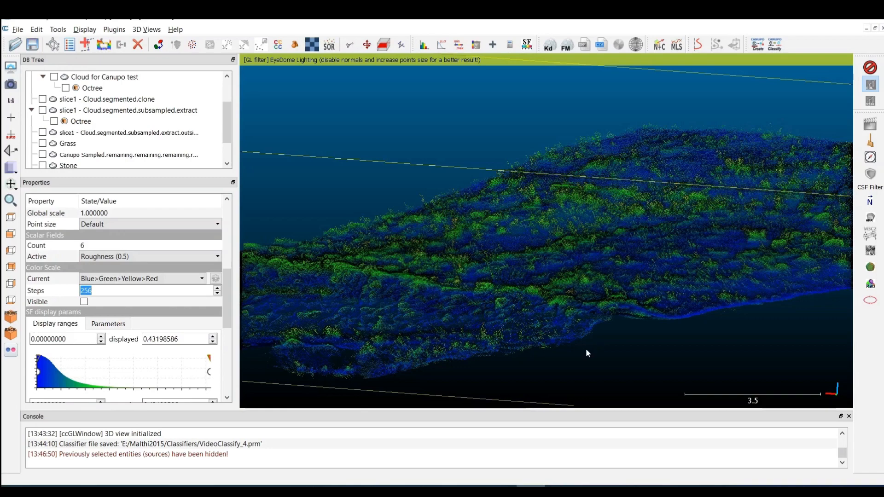
left_click_drag(38, 372, 36, 373)
left_click_drag(205, 376, 163, 374)
left_click_drag(109, 370, 89, 372)
right_click_drag(326, 329, 655, 312)
scroll(408, 316, "up", 6)
left_click_drag(458, 328, 511, 300)
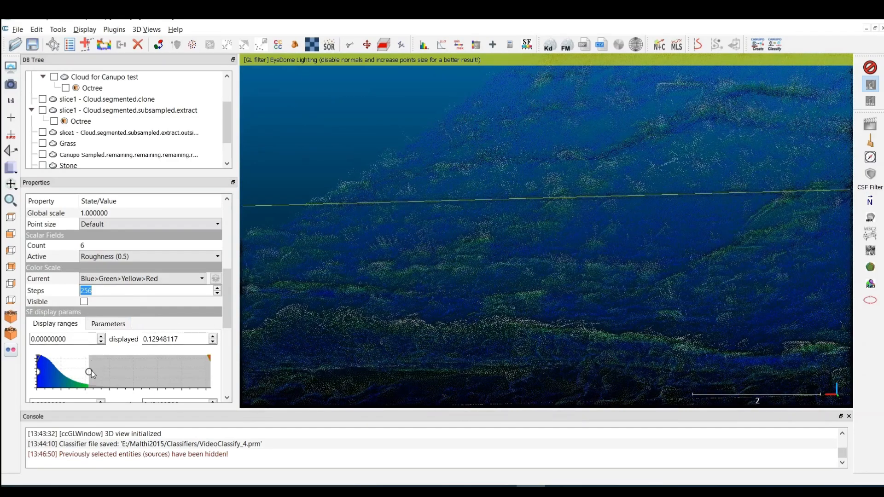
- Adjust the upper display limit of Roughness (0.5) to about 0.1994 while checking the wall and vegetation
left_click_drag(106, 371, 104, 373)
left_click_drag(470, 323, 310, 297)
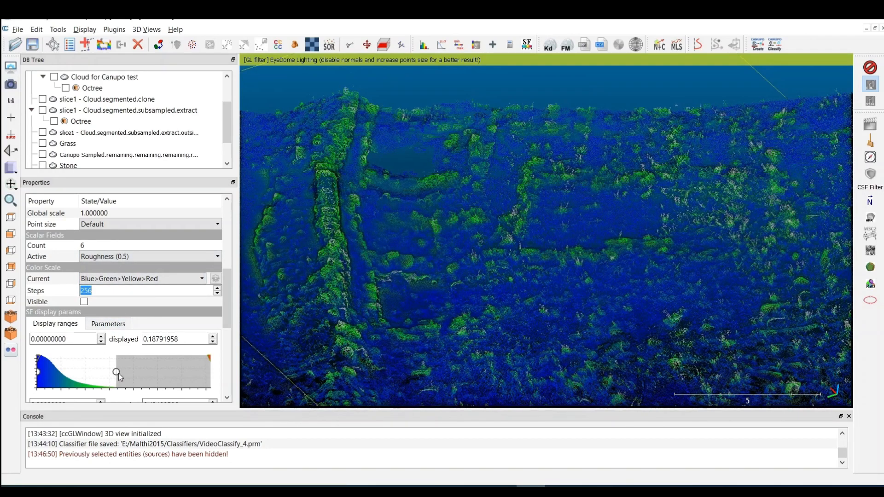
left_click_drag(120, 376, 115, 377)
left_click_drag(531, 345, 508, 380)
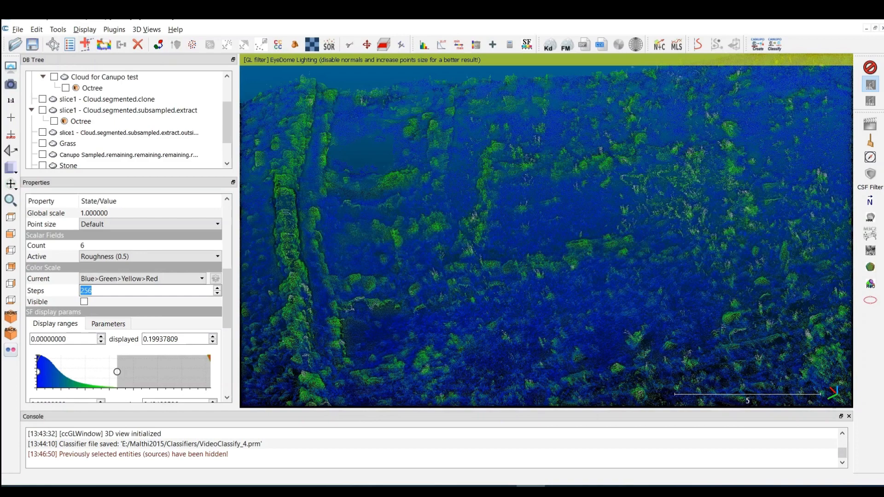
- Split Cloud for Canupo test.extract by Roughness (0.5), using the range 0 to 0.19937809
right_click(179, 339)
left_click(193, 382)
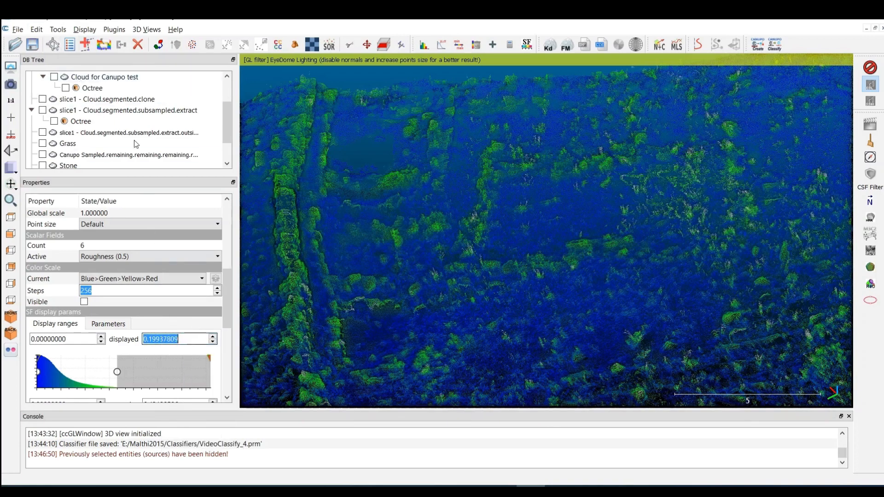
left_click(37, 29)
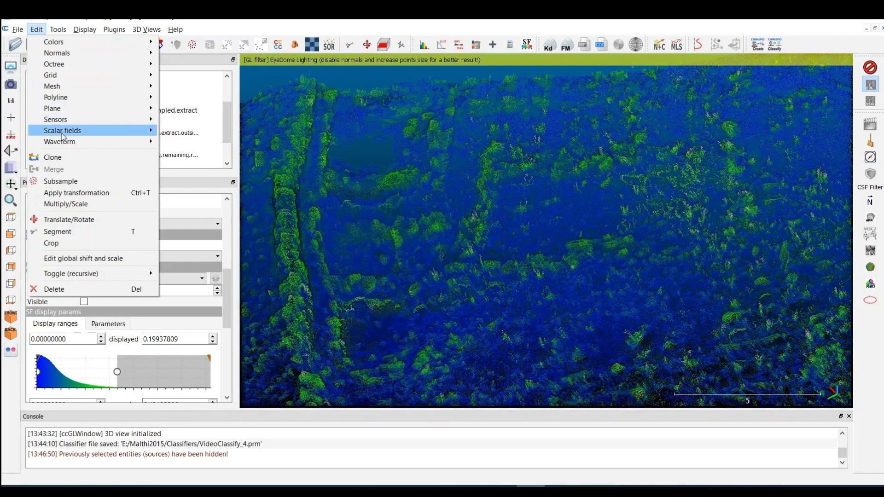
mouse_move(115, 130)
left_click(225, 197)
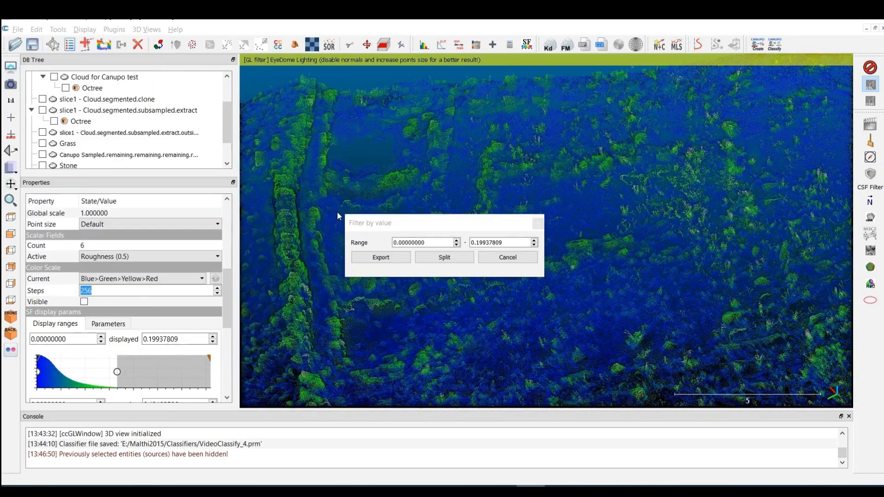
left_click(449, 260)
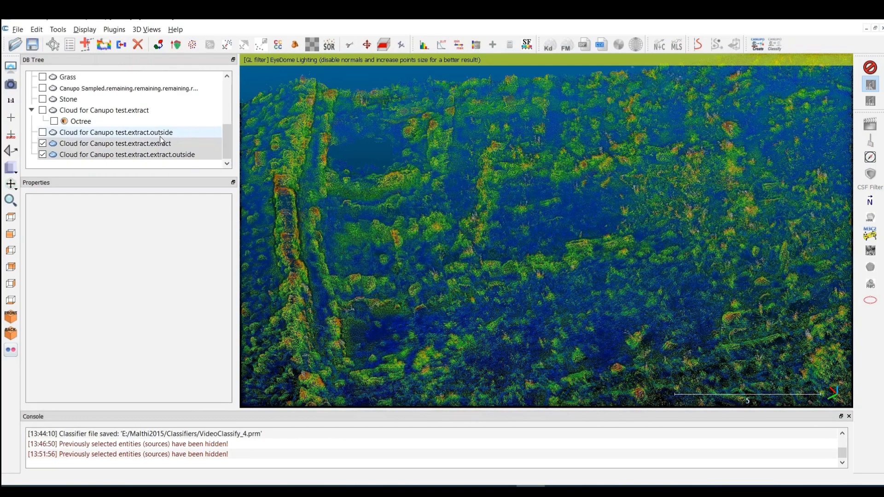
- Inspect the rejected rough points alone, then hide them and show only Cloud for Canupo test.extract.extract
left_click(43, 144)
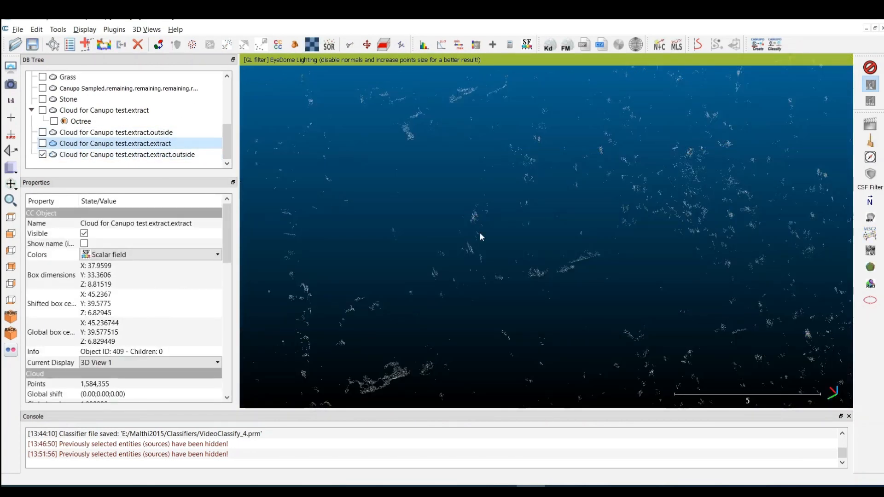
scroll(474, 241, "down", 5)
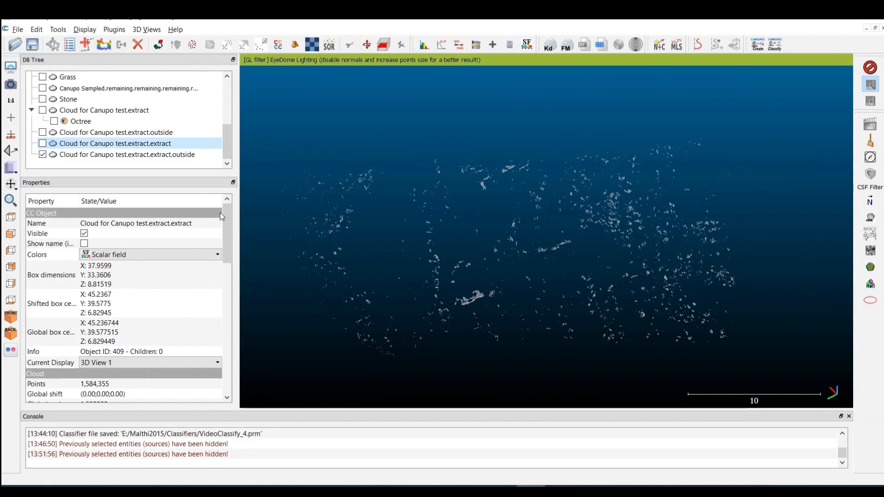
left_click(43, 155)
left_click(43, 144)
left_click_drag(532, 308, 630, 240)
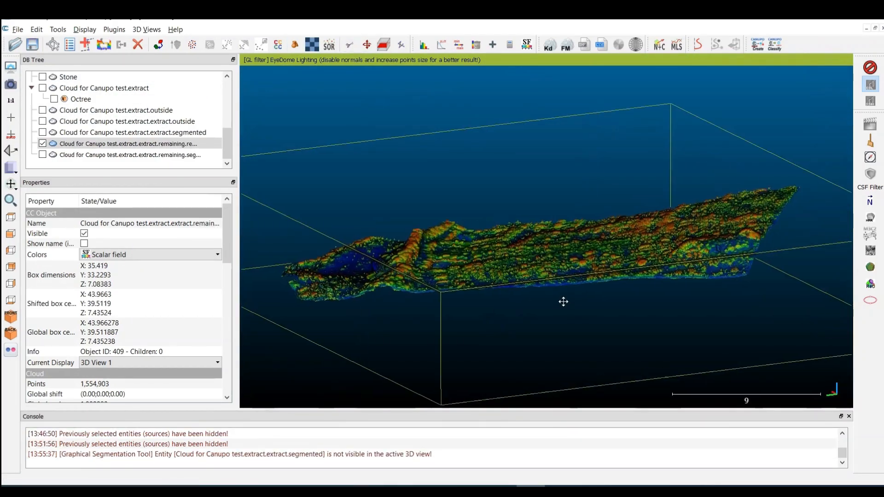
- Segment the stray points floating above the terrain's narrow end out of the remaining cloud, using a polygon around them
left_click_drag(510, 299, 498, 267)
right_click_drag(434, 278, 531, 282)
scroll(570, 241, "up", 6)
right_click_drag(471, 302, 604, 290)
left_click_drag(604, 290, 535, 297)
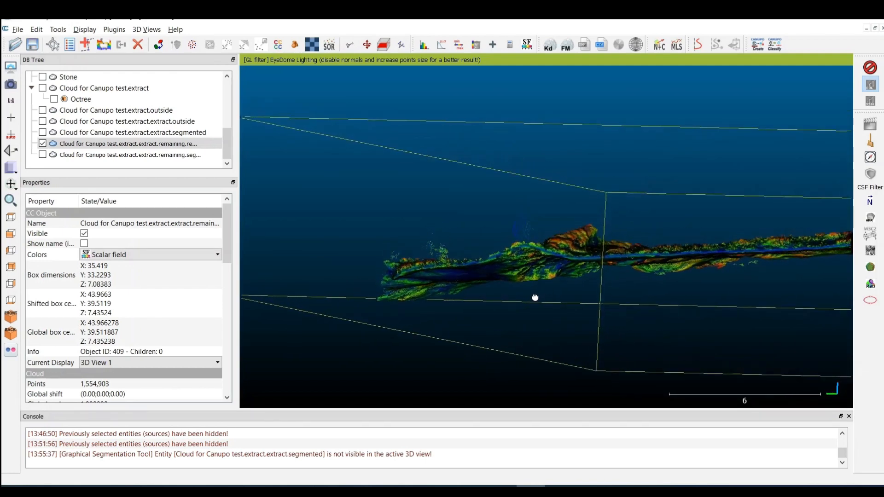
left_click(349, 45)
left_click(538, 239)
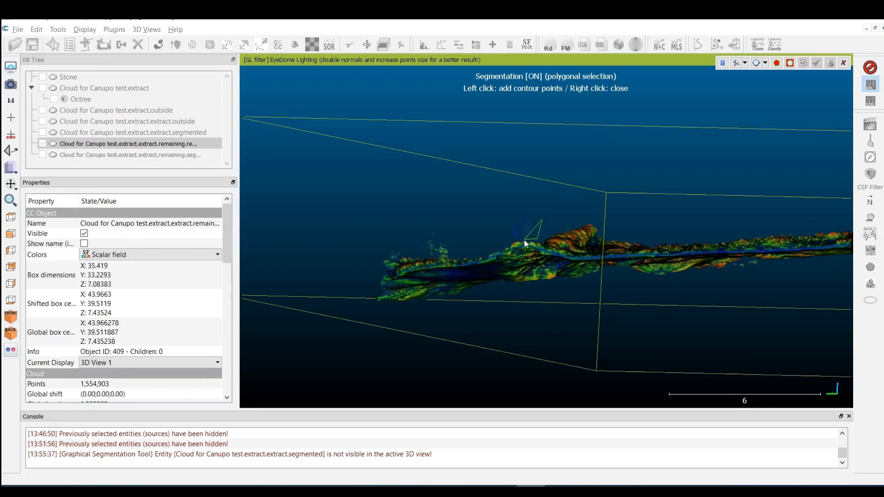
left_click(450, 255)
left_click(393, 257)
left_click(383, 252)
left_click(387, 233)
left_click(462, 219)
right_click(464, 220)
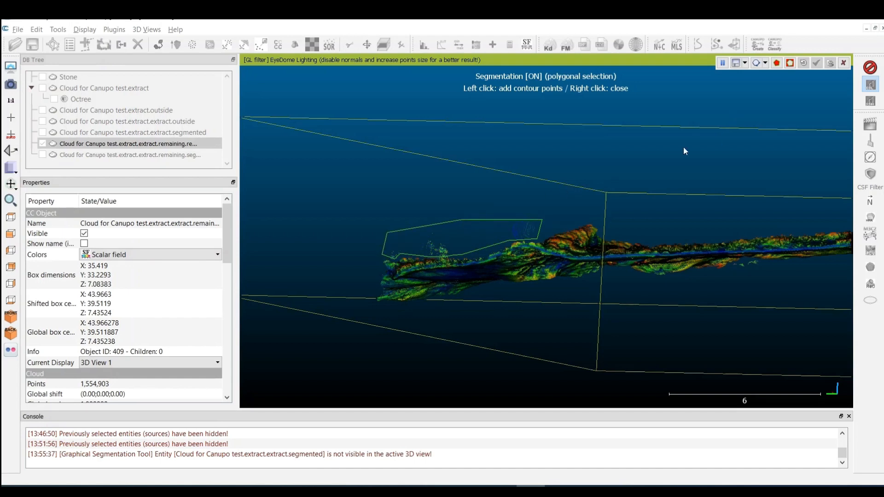
left_click(777, 63)
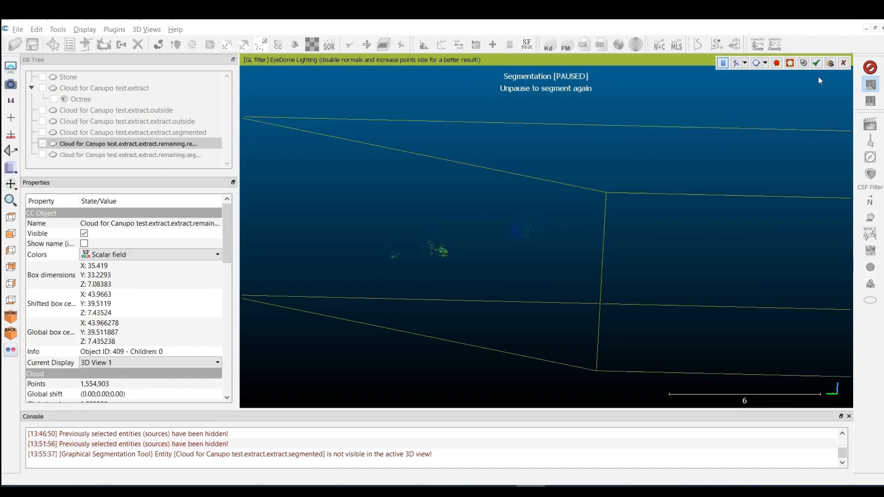
left_click(820, 65)
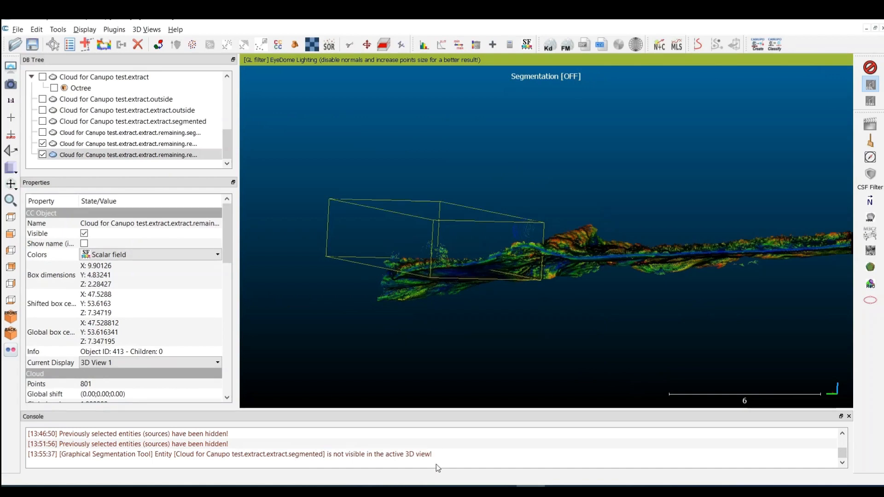
- Hide the segmented stray points and inspect the remaining terrain cloud from several angles
scroll(566, 322, "down", 3)
left_click_drag(568, 317, 541, 282)
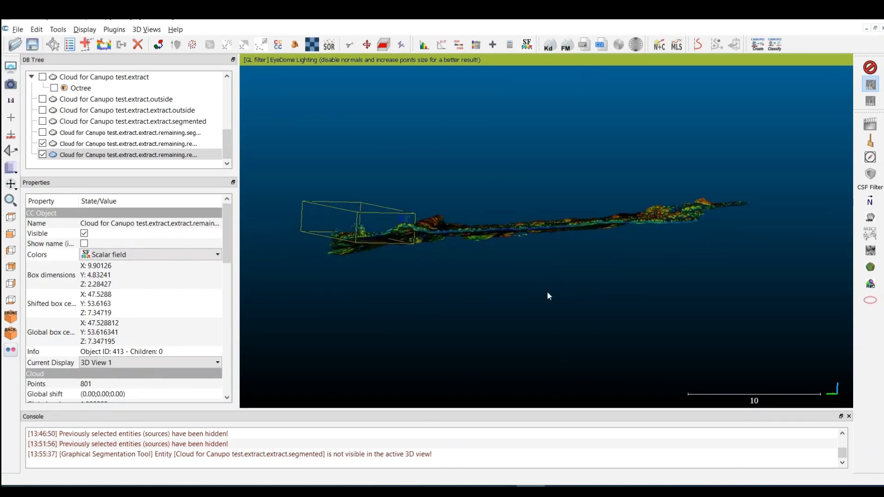
left_click_drag(544, 254, 587, 314)
left_click(43, 155)
left_click_drag(464, 303, 493, 230)
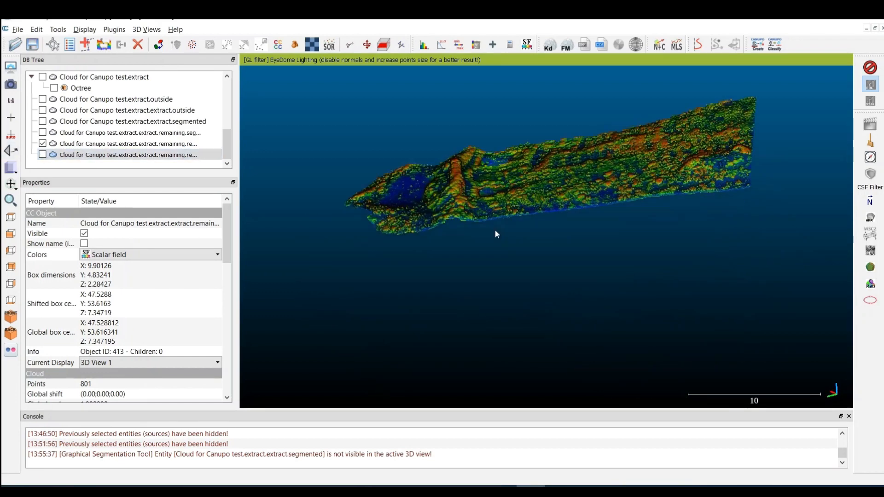
scroll(452, 284, "up", 2)
scroll(452, 283, "up", 2)
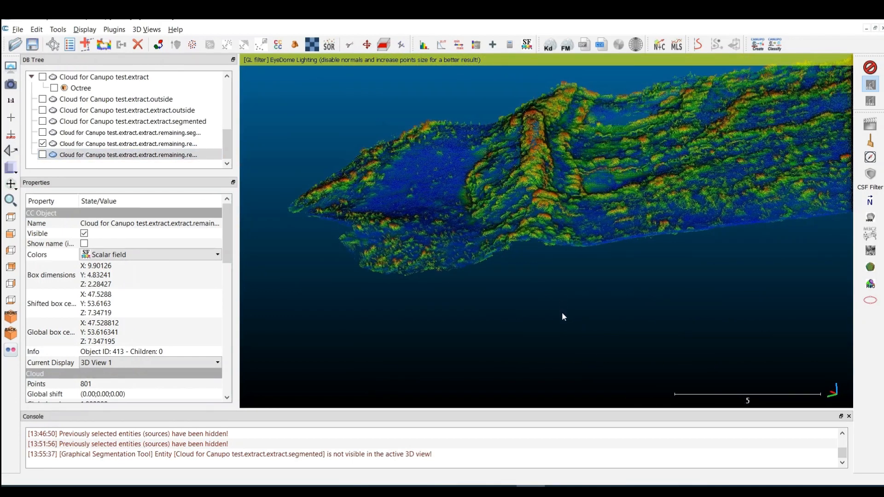
left_click_drag(710, 269, 584, 288)
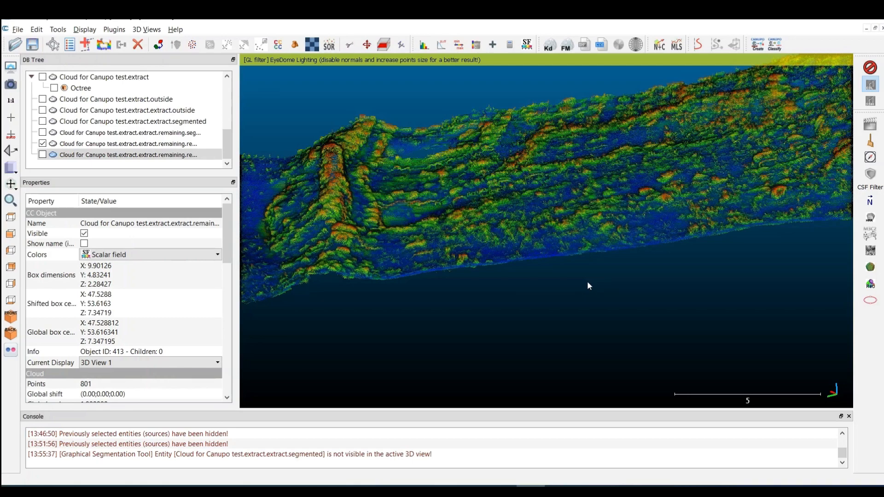
scroll(588, 257, "down", 10)
left_click_drag(572, 269, 507, 231)
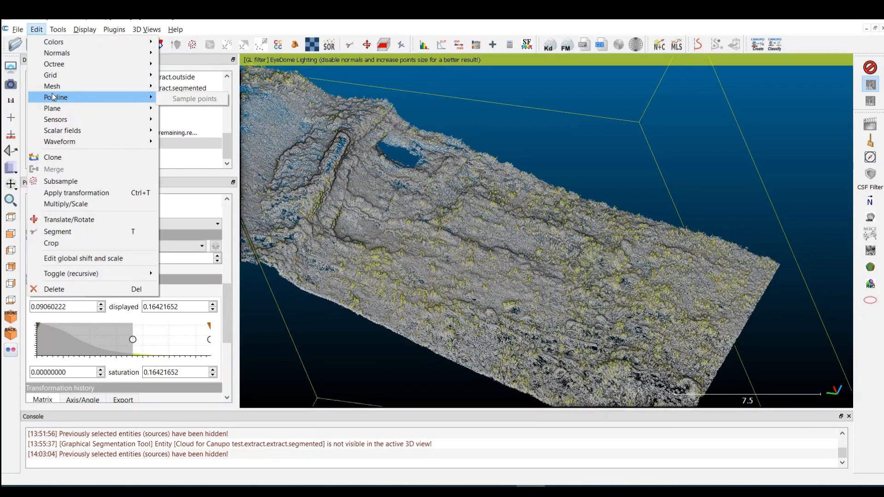
- Split Mostly clean.extract by Roughness (0.2), using the range 0.09060222 to 0.16421652
mouse_move(98, 109)
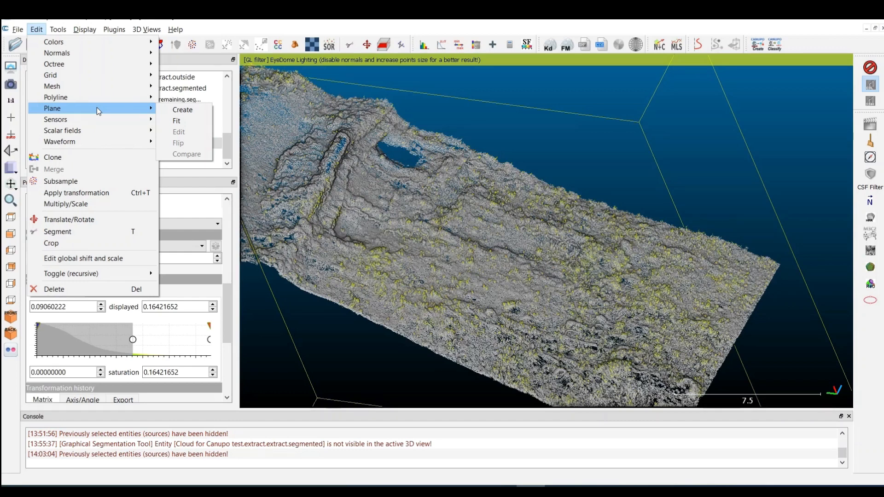
mouse_move(99, 128)
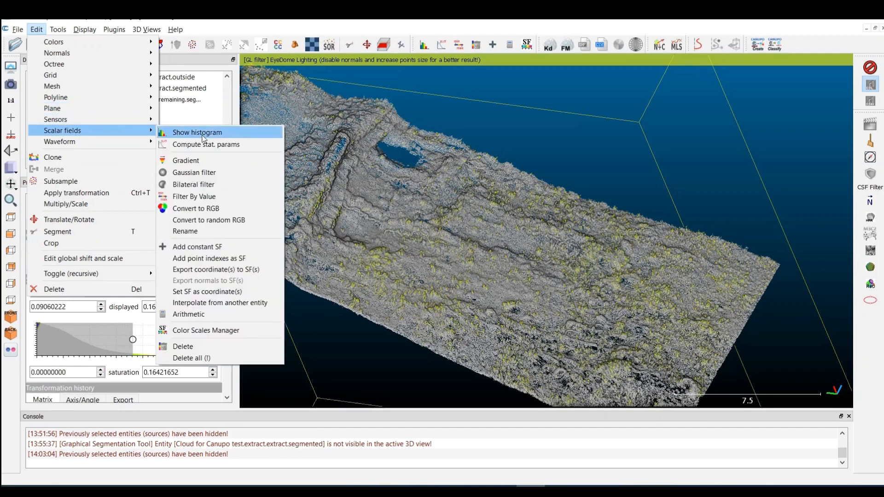
left_click(194, 197)
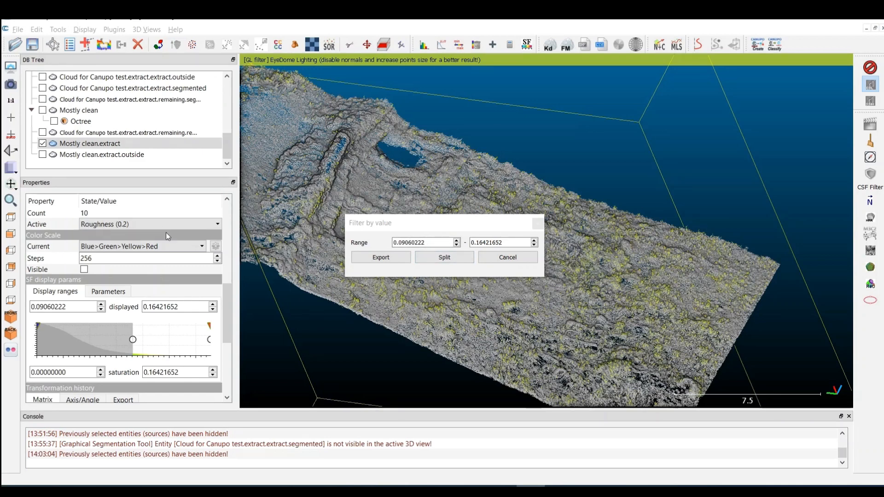
left_click(462, 260)
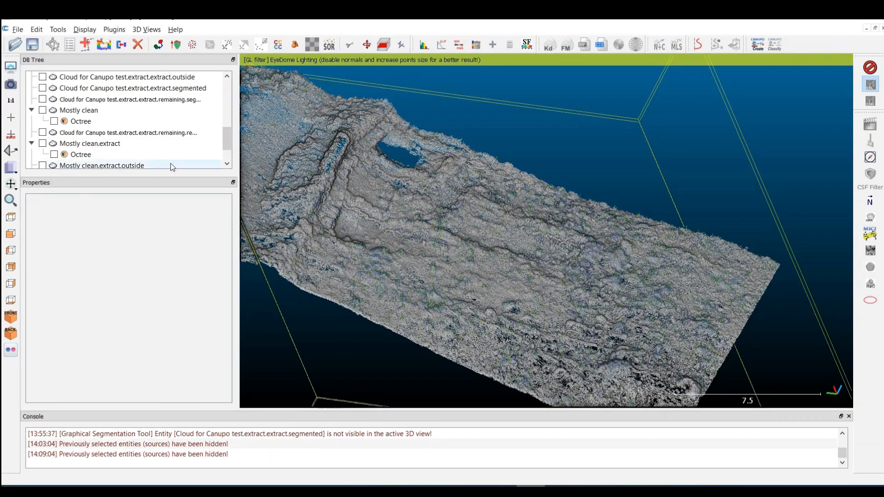
- Check the two split results separately and leave only Mostly clean.extract.extract.outside shown
left_click(43, 145)
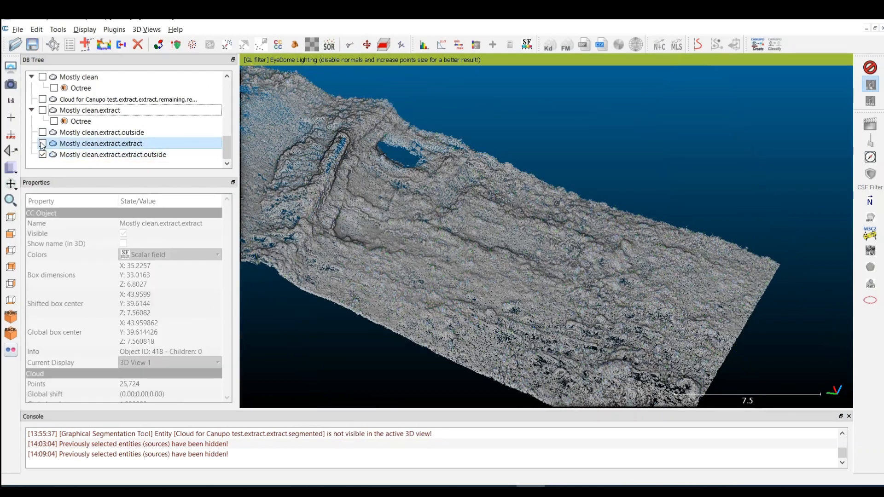
left_click(42, 144)
left_click(46, 155)
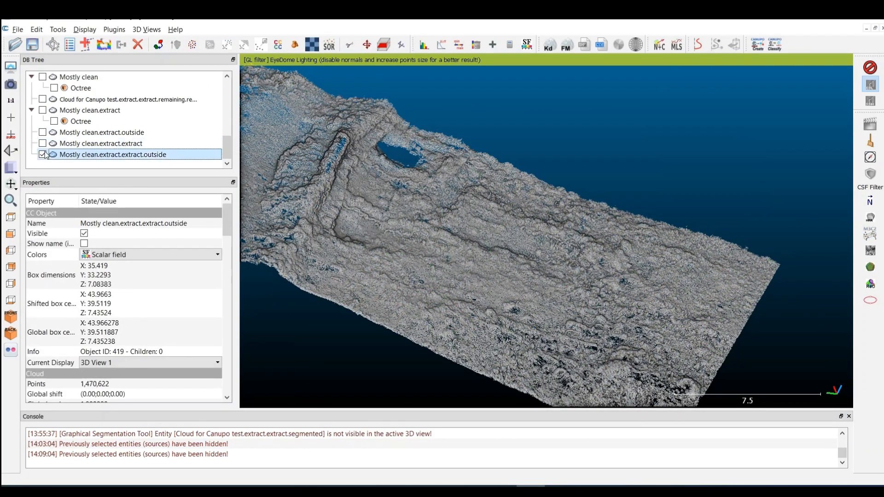
left_click(43, 155)
left_click(42, 144)
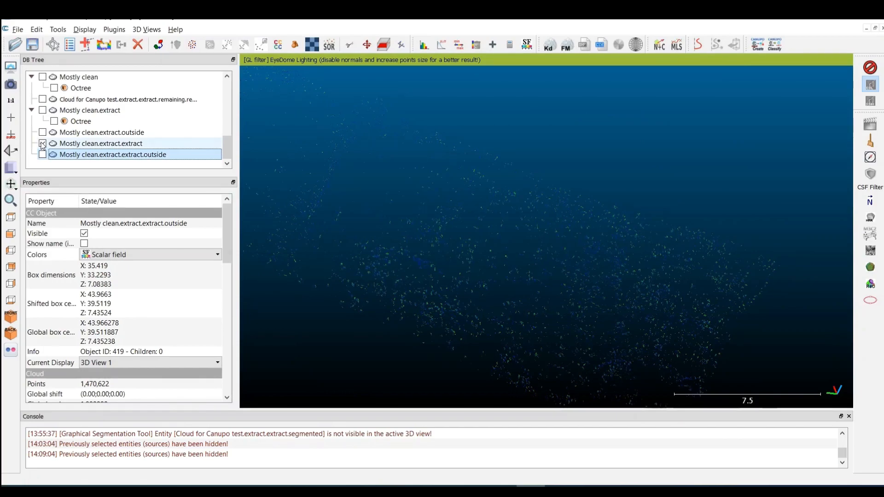
left_click(42, 143)
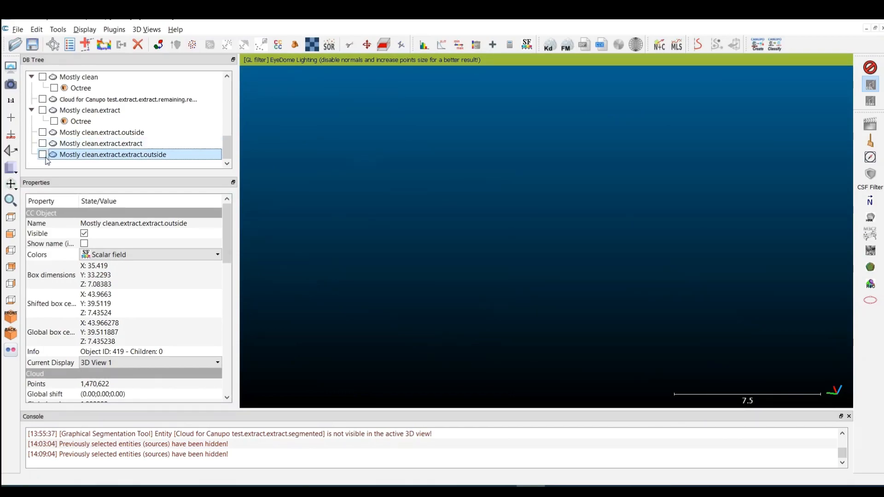
left_click(42, 154)
- Inspect Mostly clean.extract.extract.outside closely, briefly overlaying Mostly clean.extract.extract and Mostly clean.extract.outside for comparison
right_click_drag(540, 282, 612, 246)
left_click_drag(611, 246, 519, 252)
scroll(566, 269, "up", 5)
scroll(522, 251, "down", 10)
left_click_drag(557, 208, 525, 252)
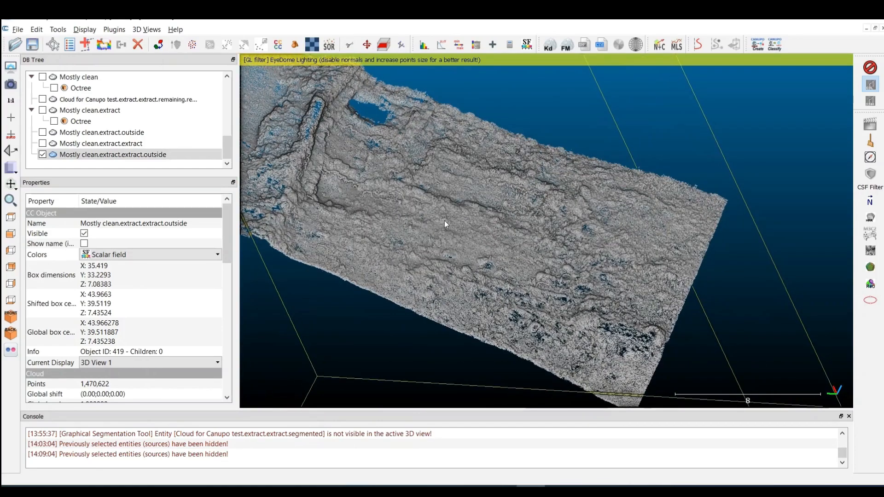
left_click(42, 144)
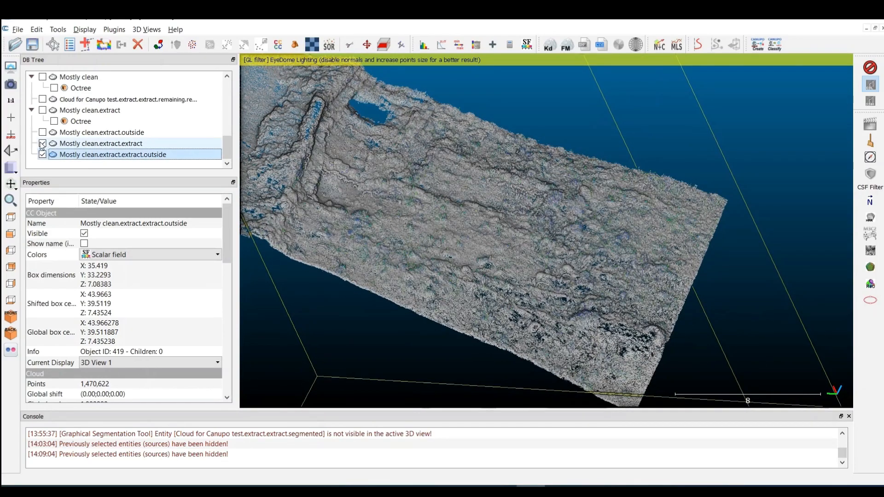
left_click(43, 143)
left_click(42, 133)
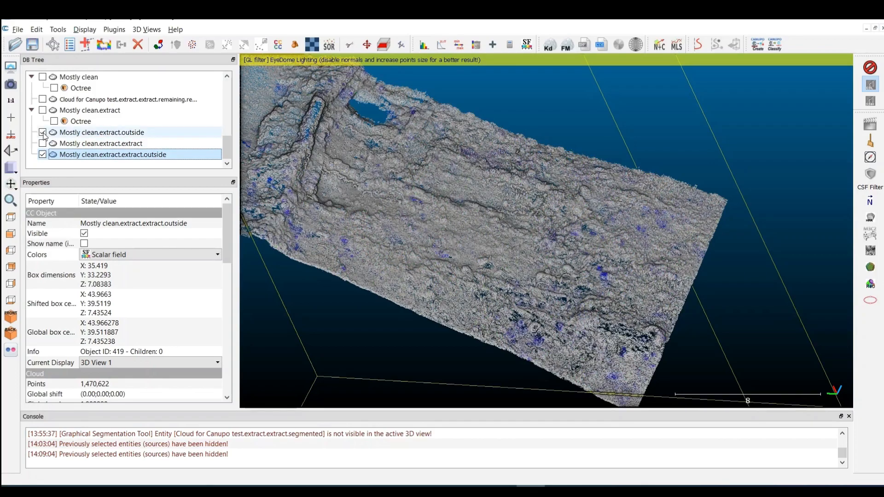
left_click(42, 133)
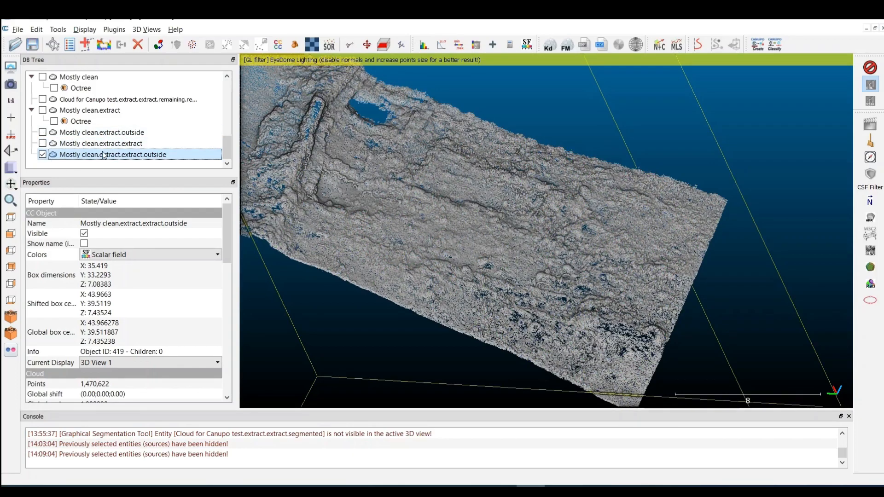
scroll(448, 311, "up", 3)
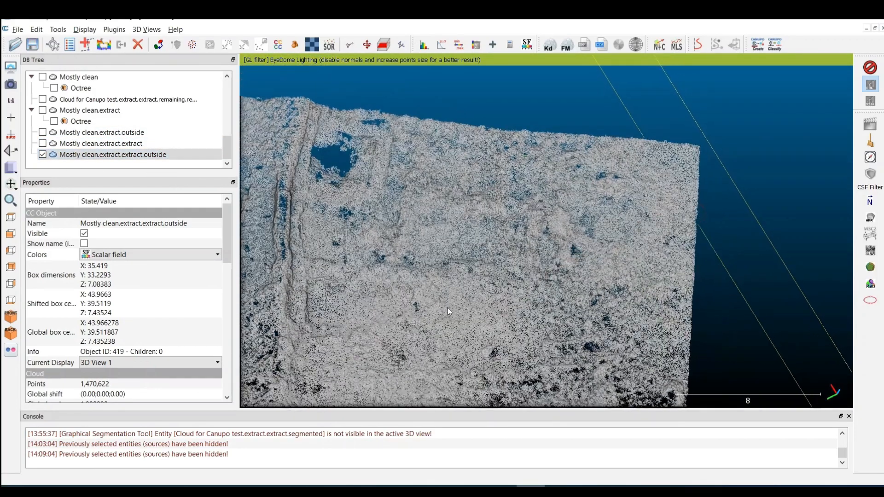
scroll(504, 261, "up", 5)
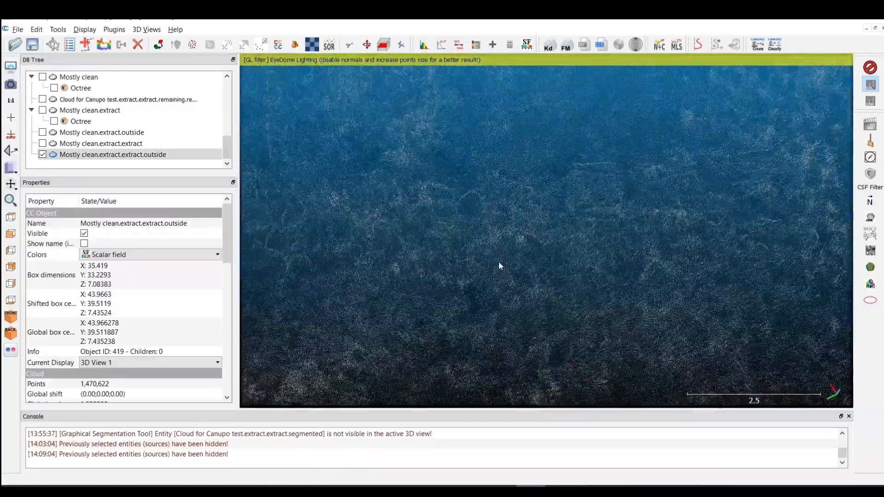
scroll(499, 265, "down", 5)
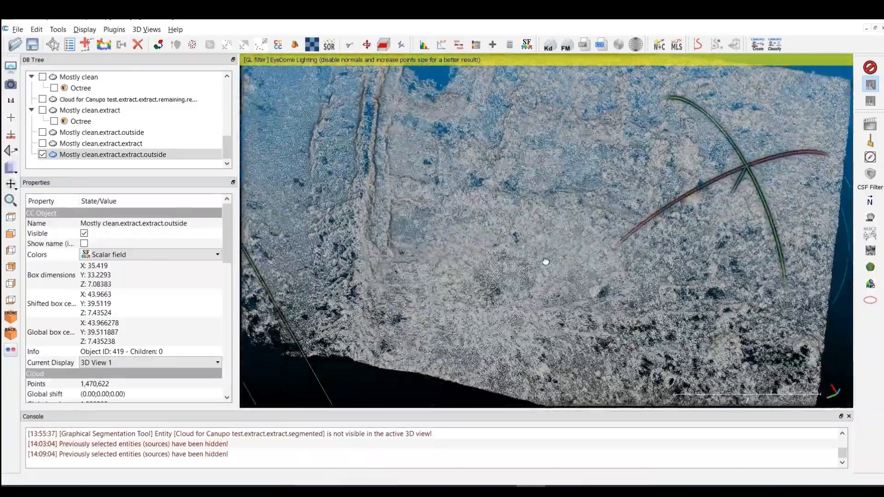
left_click_drag(545, 261, 431, 168)
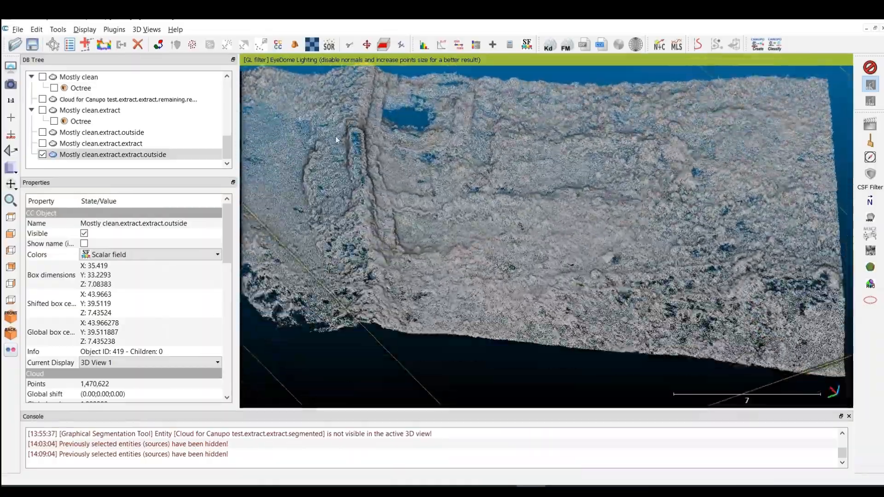
- Show slice1 - Cloud.remaining around the cleaned section and view both clouds together
double_click(110, 156)
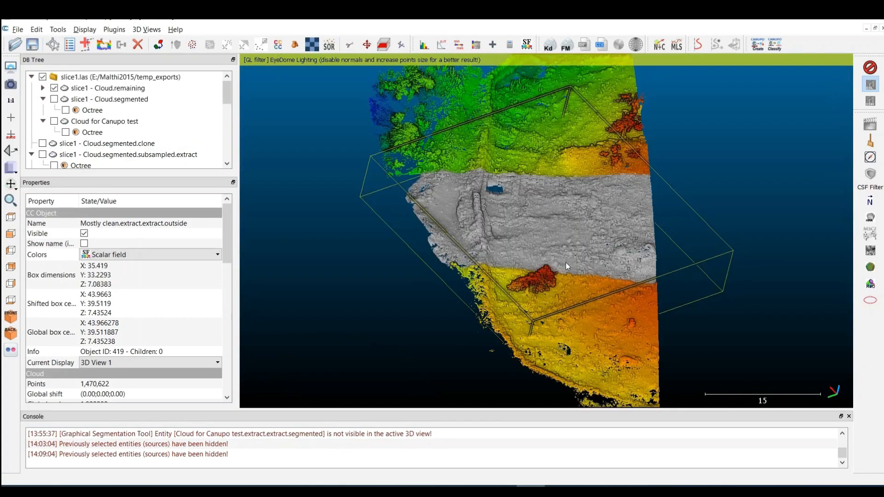
left_click_drag(544, 193, 568, 266)
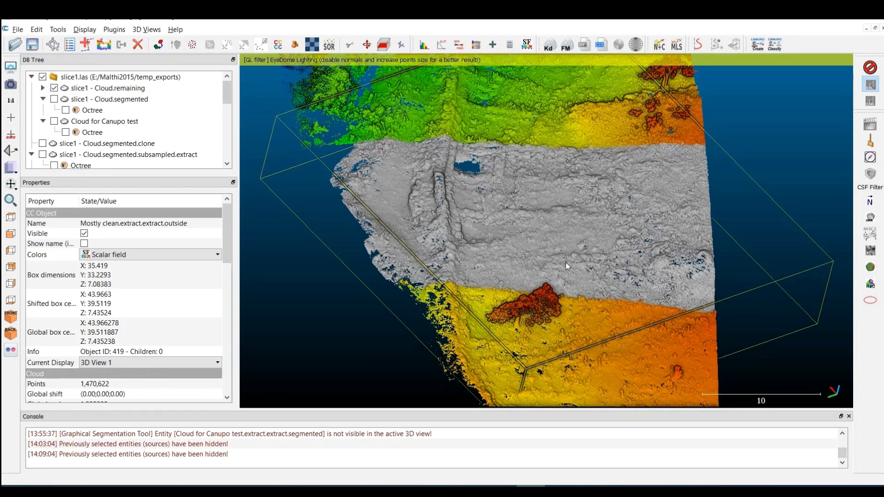
left_click_drag(567, 266, 582, 233)
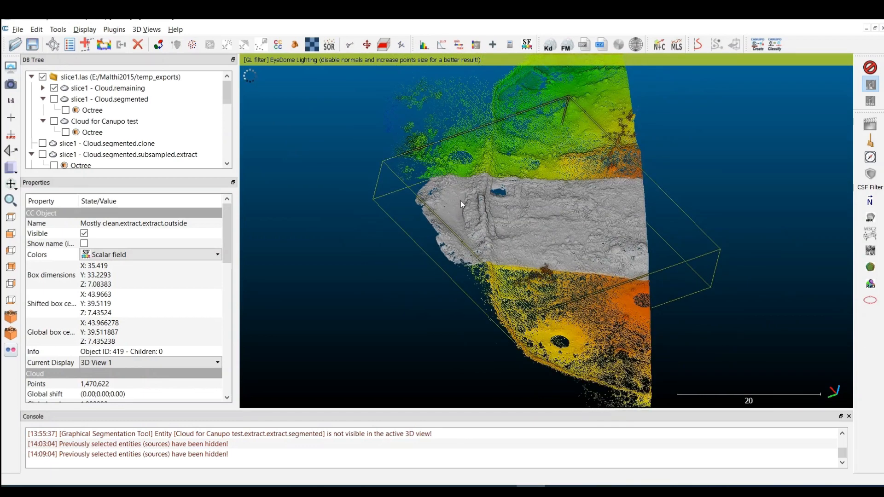
scroll(559, 208, "down", 3)
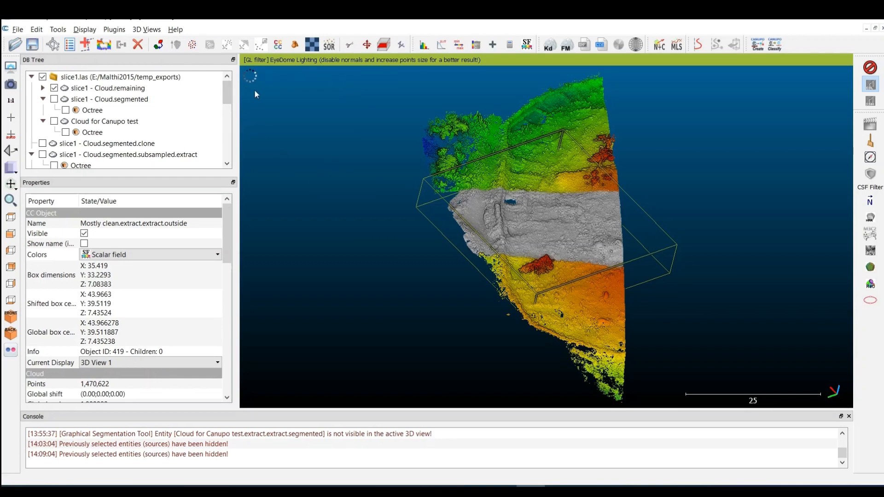
- Rename the cloud Mostly clean.extract.extract.outside as A2
scroll(125, 152, "down", 5)
double_click(127, 155)
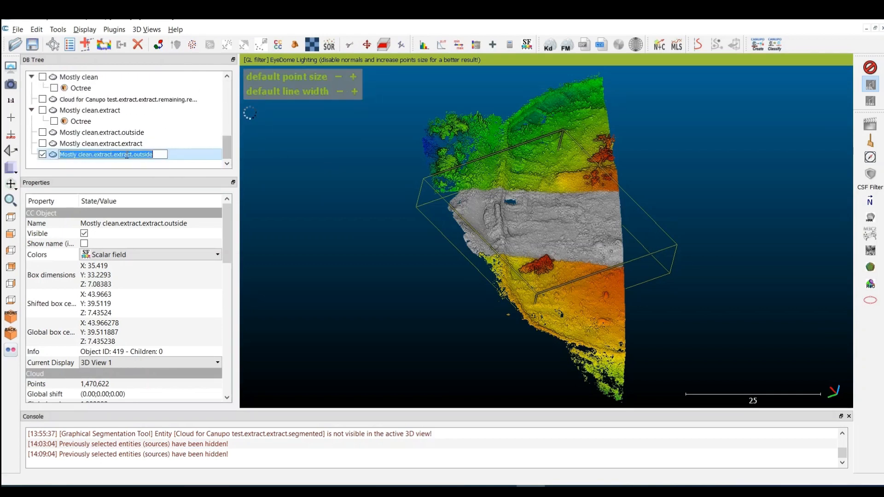
type("A2")
key("Return")
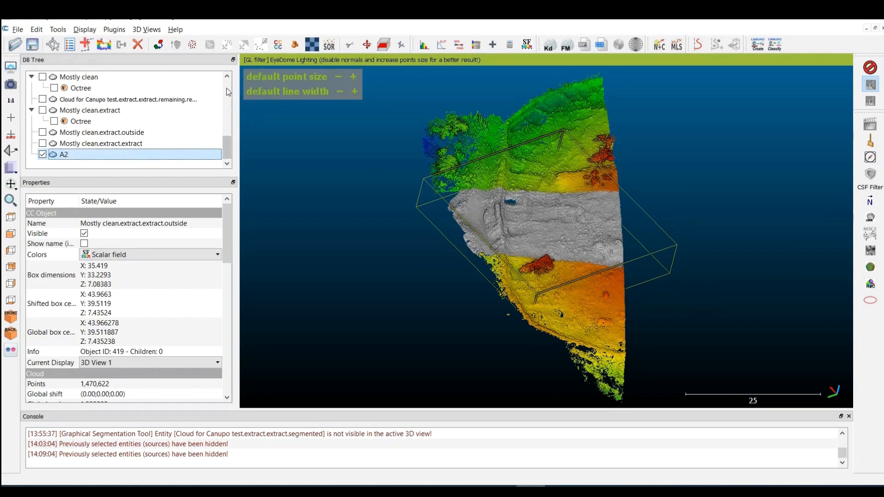
- Hide slice1 - Cloud.remaining and inspect the cleaned A2 cloud alone
scroll(227, 90, "up", 10)
left_click(55, 88)
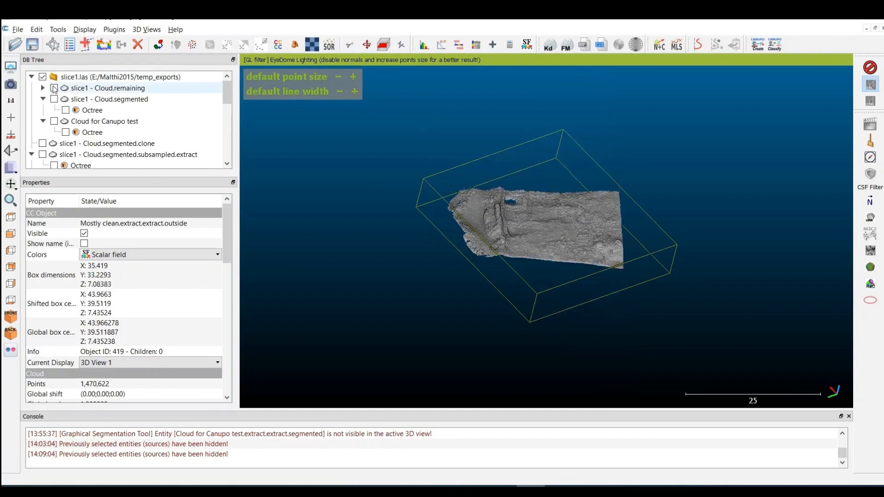
scroll(568, 226, "up", 6)
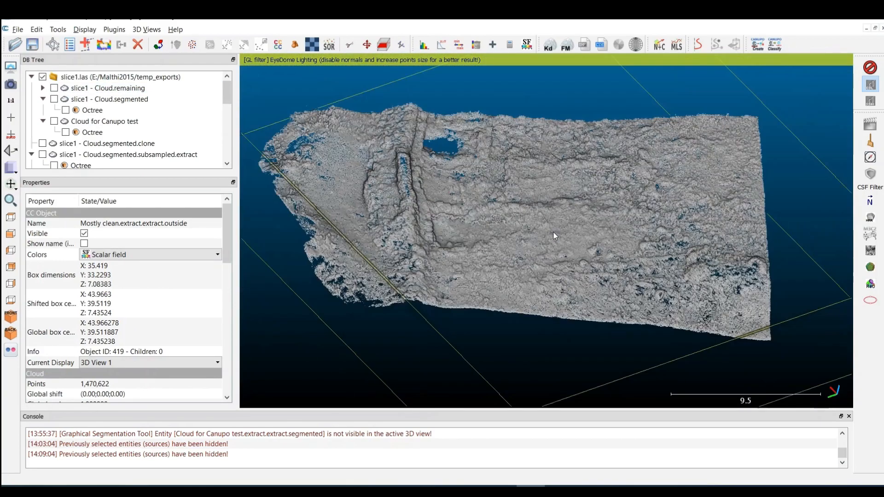
left_click_drag(615, 228, 552, 309)
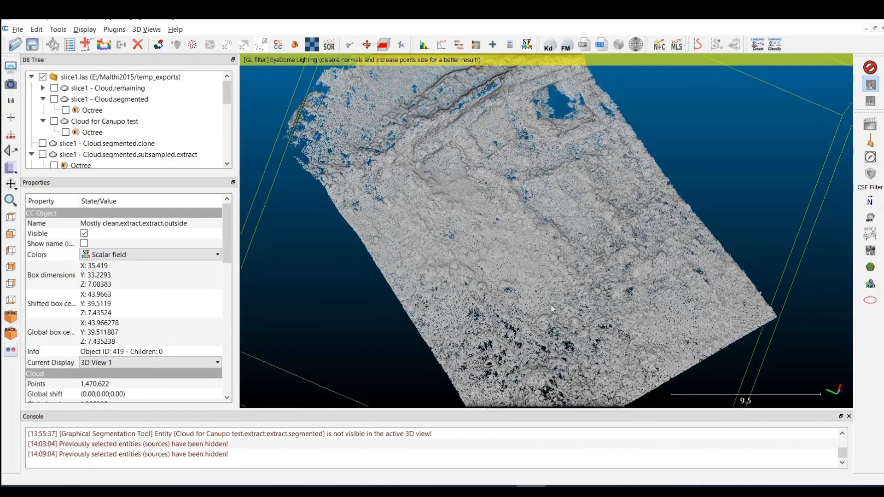
- Run the Statistical Outlier Removal filter on the A2 cloud with 15 points for mean distance estimation and nSigma 2
left_click_drag(491, 224, 519, 301)
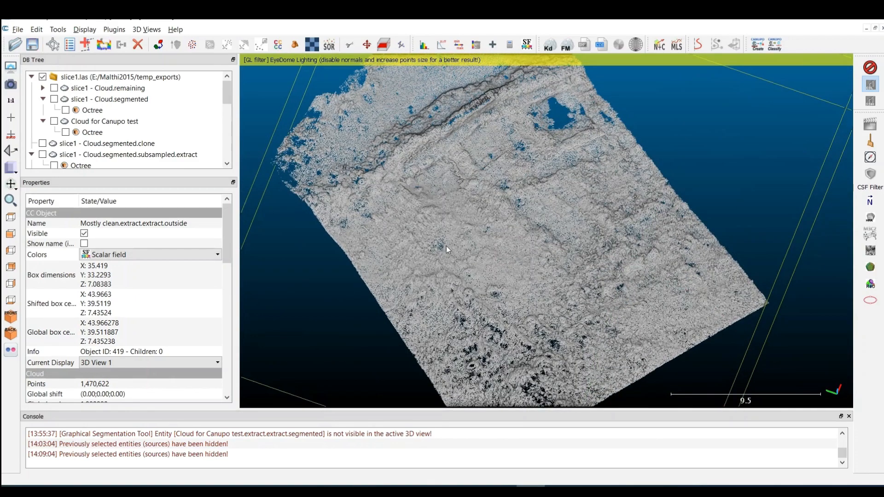
scroll(529, 238, "down", 4)
left_click_drag(529, 236, 510, 209)
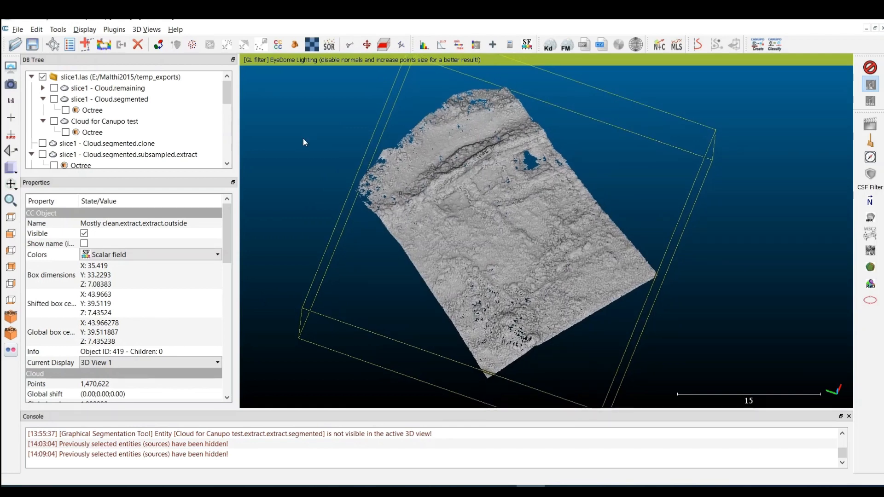
left_click(58, 29)
mouse_move(61, 42)
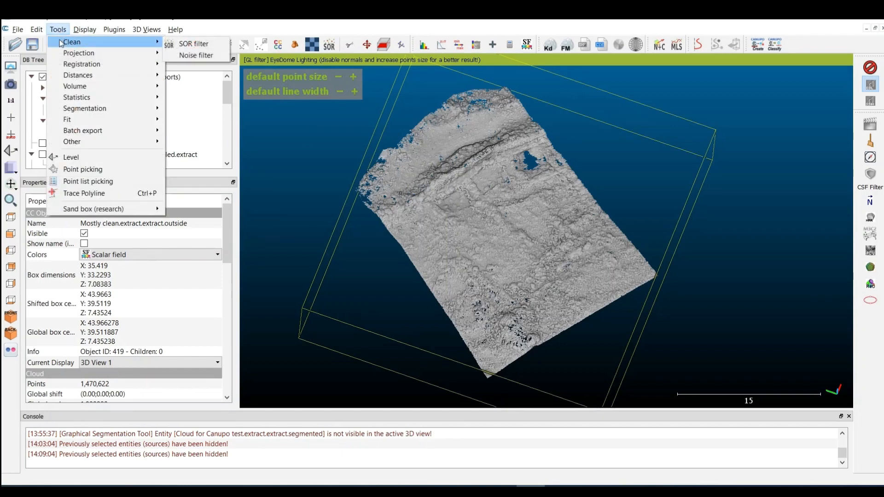
left_click(213, 45)
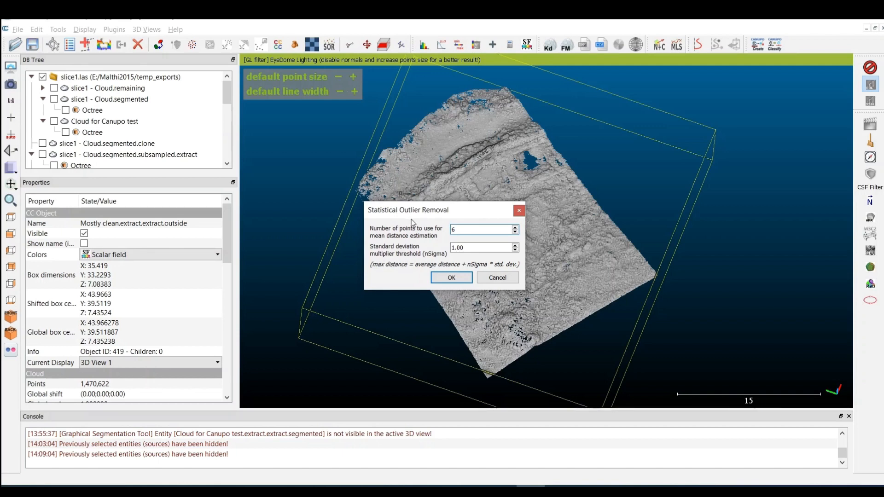
left_click_drag(458, 230, 437, 222)
type("15")
key("Tab")
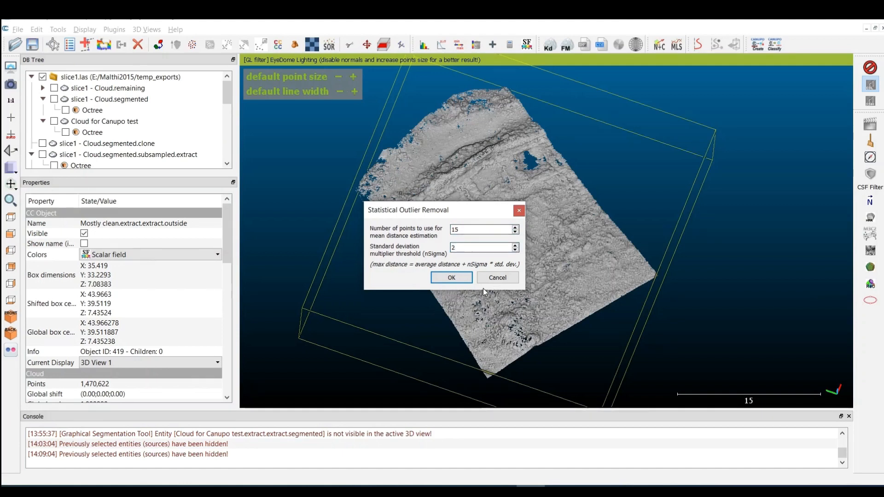
left_click(452, 278)
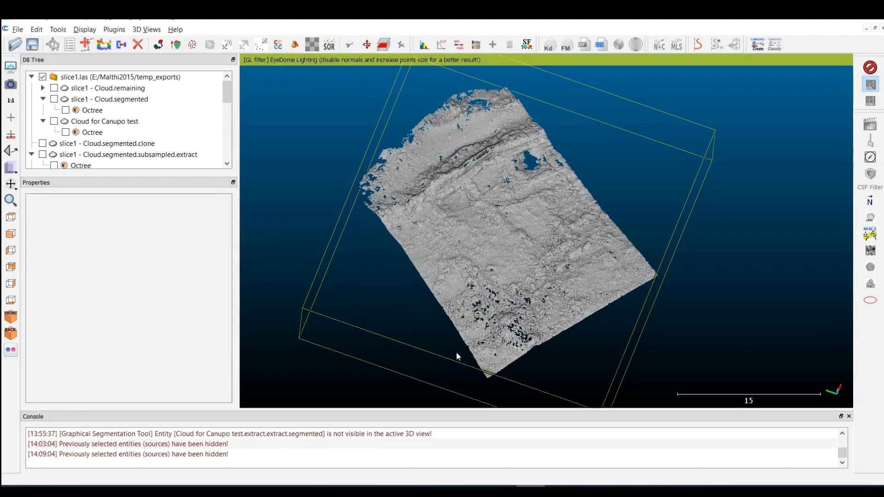
- Inspect the surface of the filtered cloud from several angles and distances, including the gaps near its lower edge
scroll(563, 335, "up", 5)
left_click_drag(563, 335, 511, 222)
scroll(507, 227, "up", 4)
right_click_drag(505, 227, 505, 231)
left_click_drag(505, 232, 533, 244)
right_click_drag(534, 244, 468, 312)
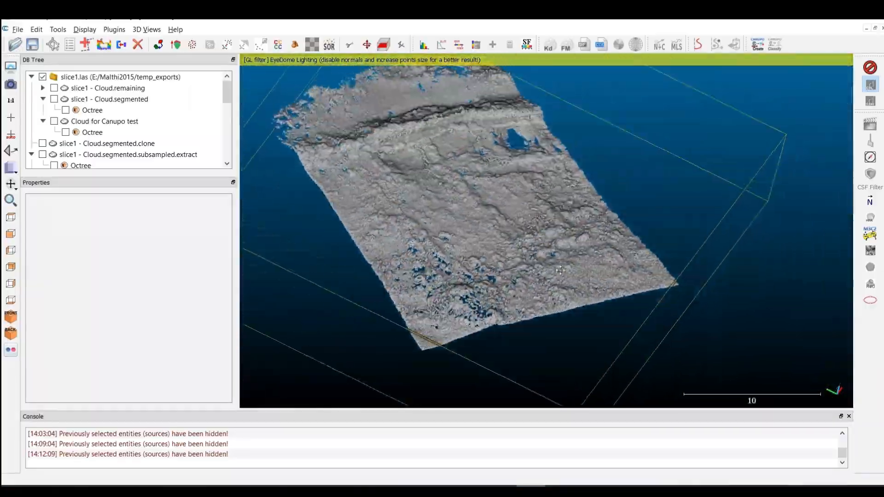
scroll(528, 258, "down", 3)
right_click_drag(529, 231, 511, 257)
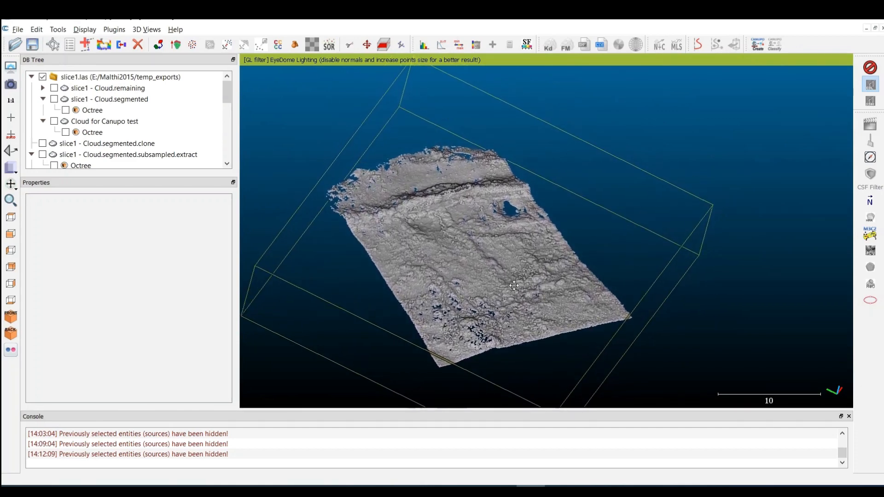
scroll(483, 355, "up", 3)
scroll(194, 131, "down", 7)
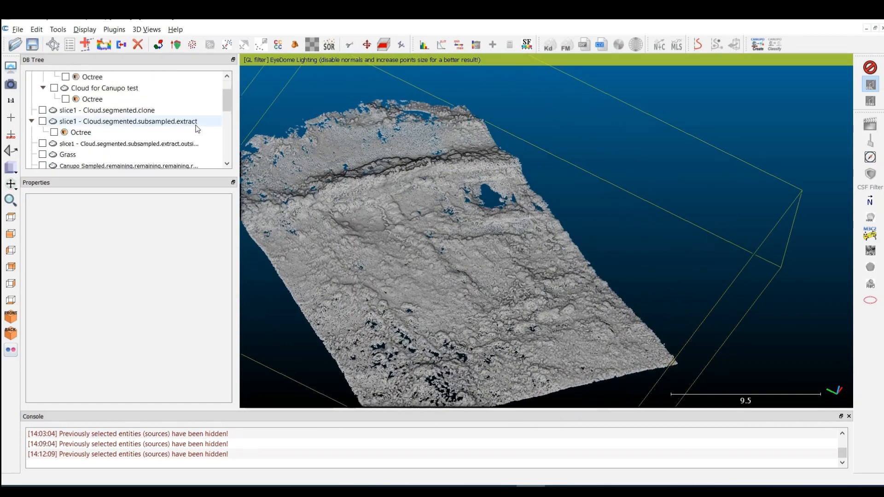
- Show A2 together with the filtered cloud for comparison, and delete the A2.clean cloud
left_click(44, 146)
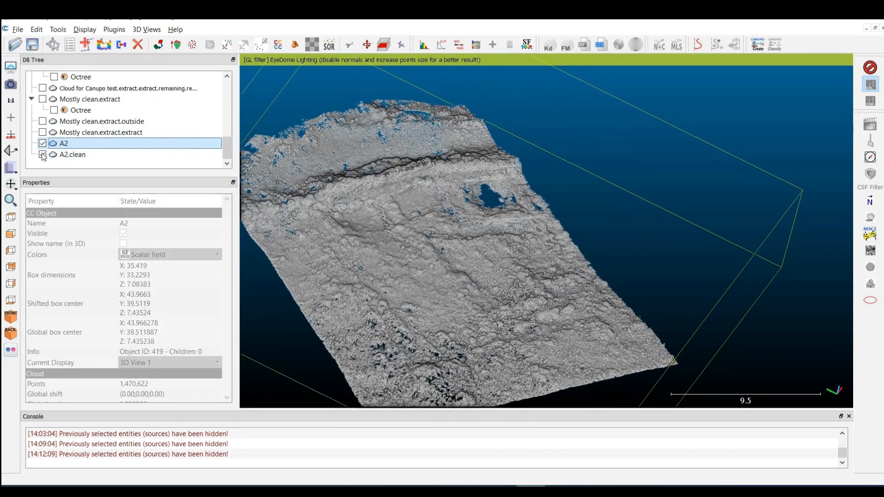
left_click(42, 144)
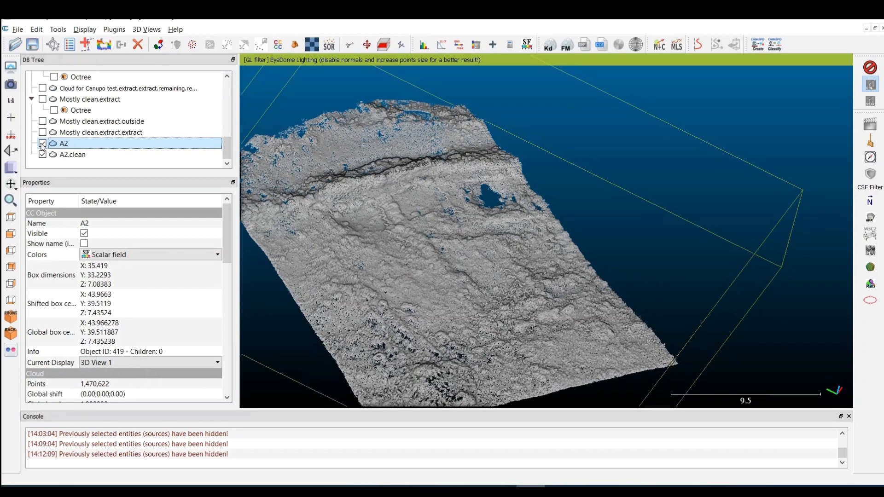
left_click(74, 155)
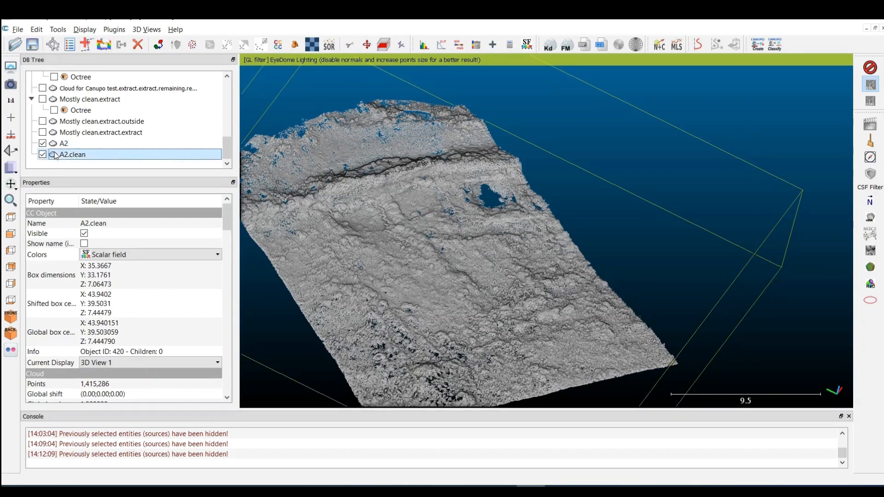
left_click(137, 44)
- Rerun the Statistical Outlier Removal filter on A2 with 15 points and a revised standard deviation multiplier threshold
left_click(89, 155)
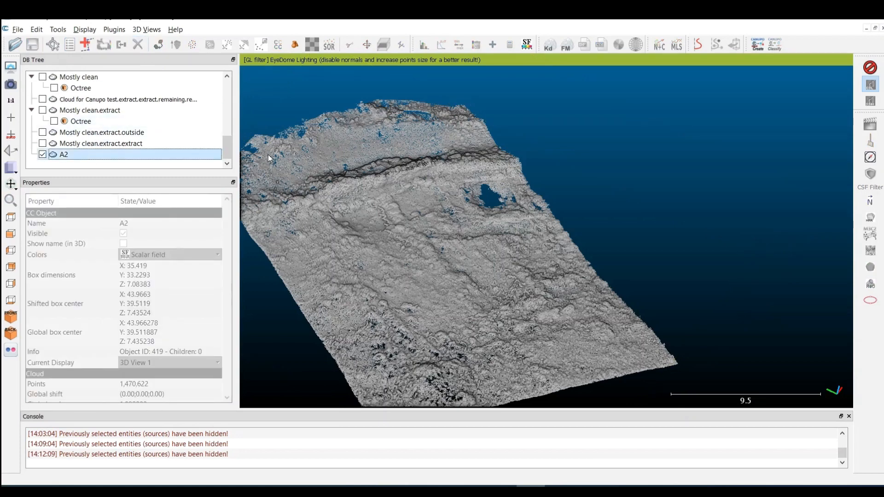
left_click(59, 29)
mouse_move(73, 42)
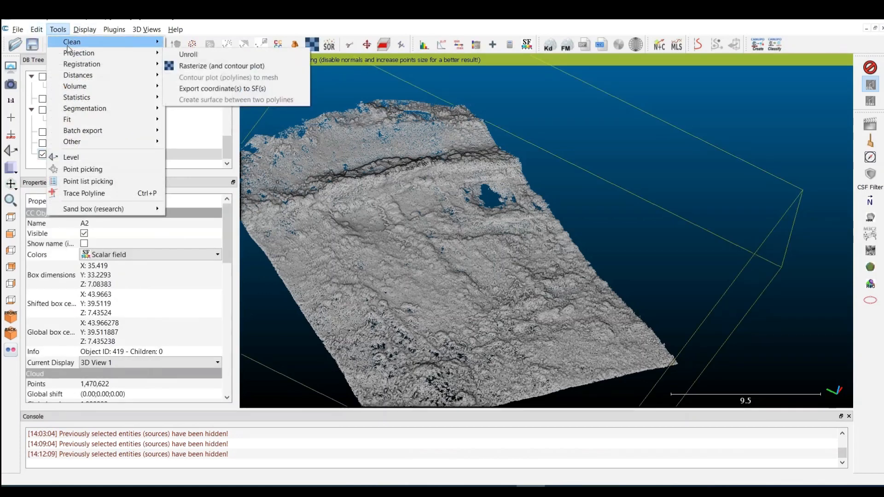
left_click(214, 45)
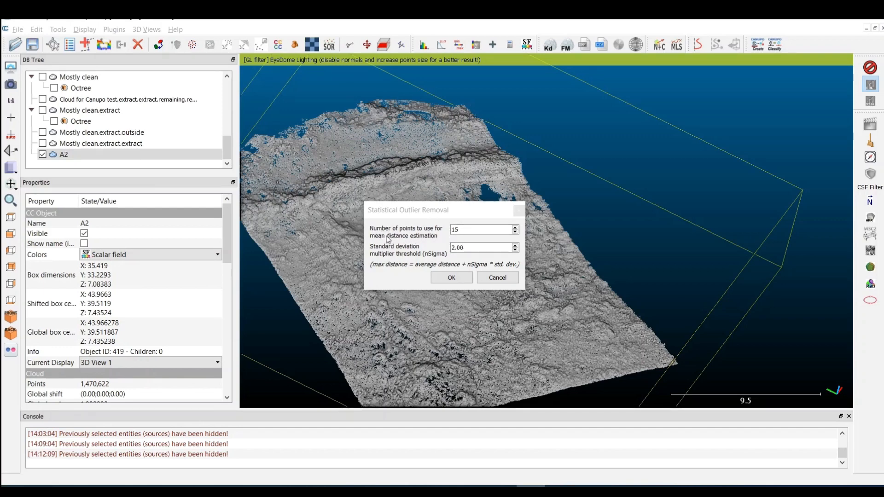
left_click(468, 248)
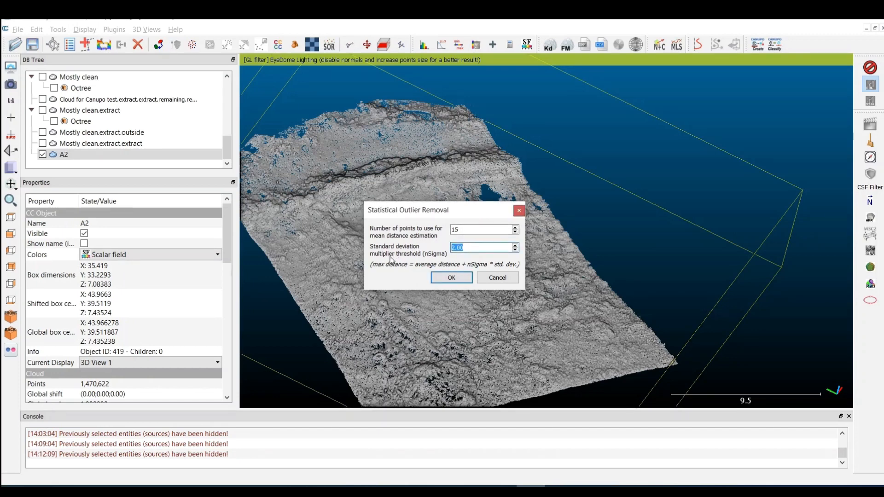
left_click(452, 276)
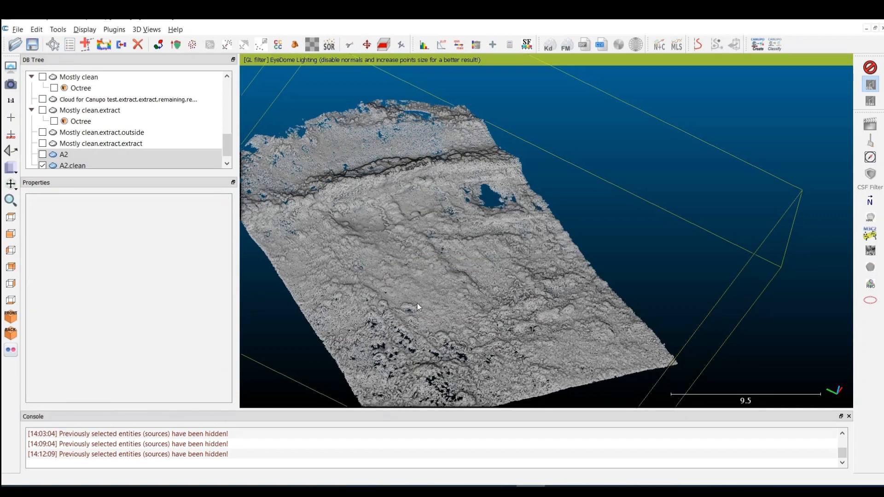
- Compare A2 with the new A2.clean cloud by repeatedly showing and hiding A2, leaving only A2.clean displayed
scroll(39, 152, "down", 1)
left_click(42, 143)
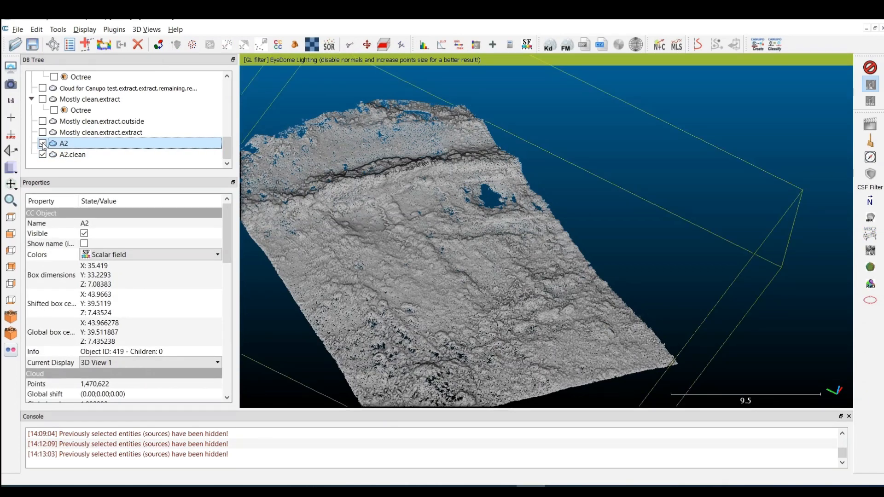
left_click(43, 144)
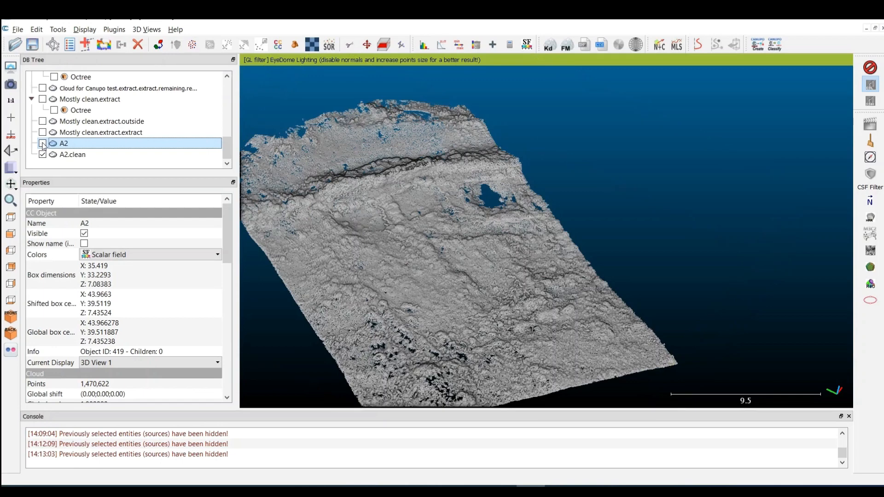
left_click(43, 144)
left_click(43, 144)
left_click_drag(523, 268, 421, 183)
- Display the scalar field of A2.clean in a blue-green-yellow-red colour scale
left_click(136, 154)
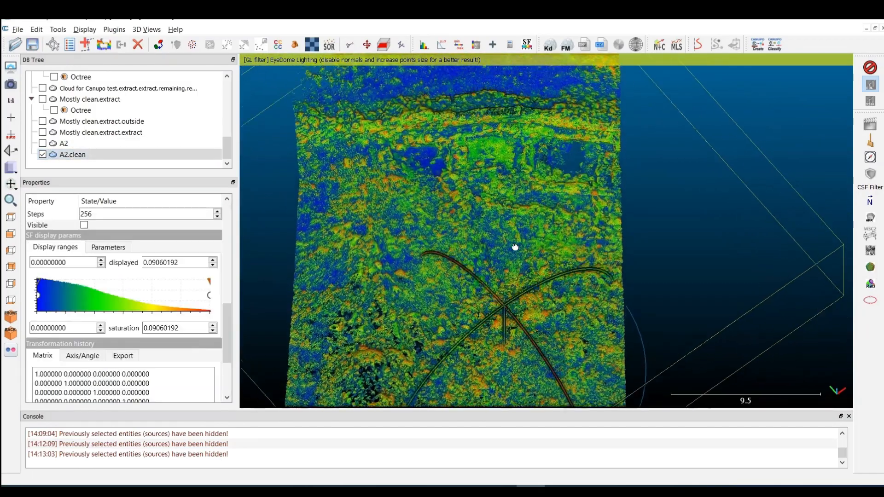
left_click_drag(515, 247, 502, 360)
right_click_drag(498, 199, 487, 341)
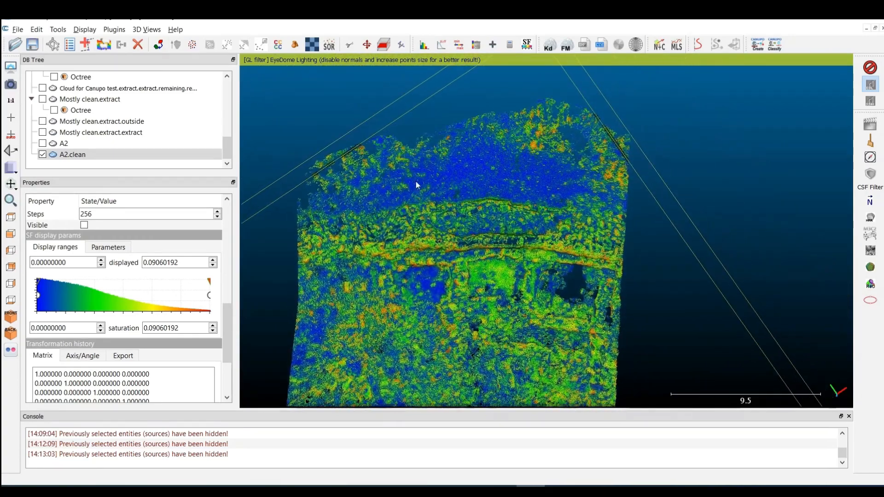
- Segment A2.clean with a polygon around the ragged zone beyond the upper ridge, splitting those points into a separate cloud
left_click(349, 45)
left_click(668, 106)
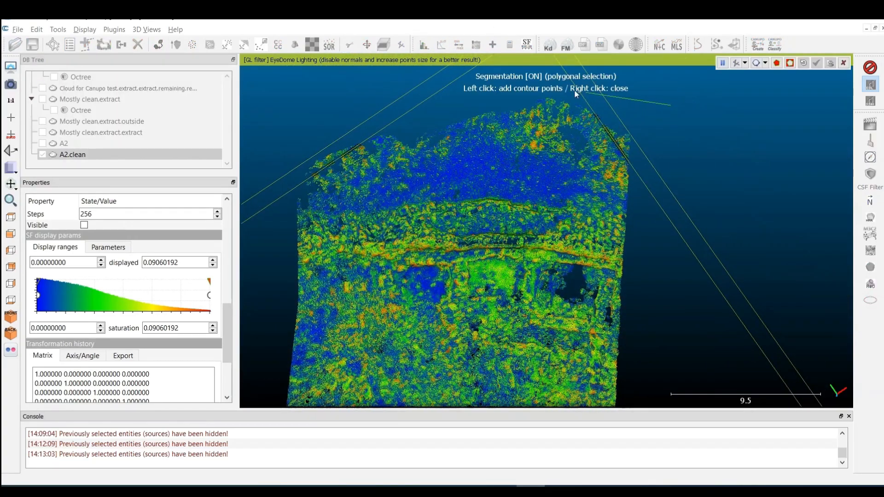
left_click(303, 149)
left_click(285, 233)
left_click(380, 213)
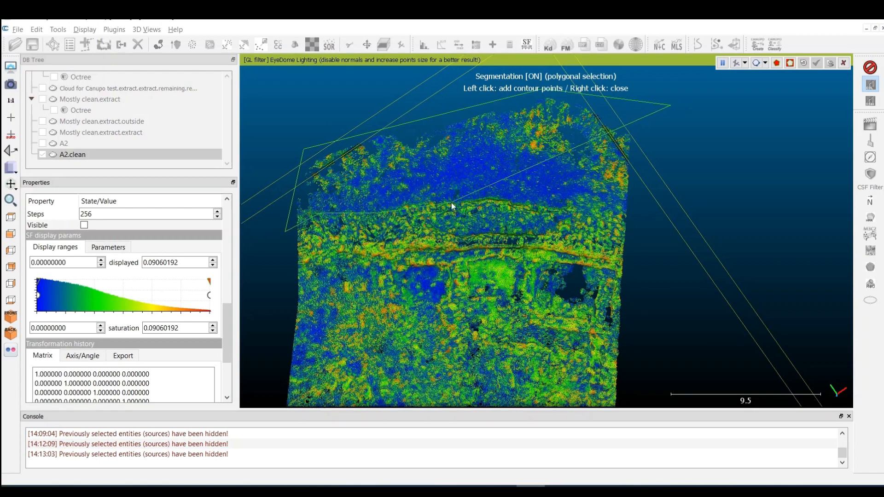
left_click(436, 200)
left_click(641, 216)
right_click(641, 216)
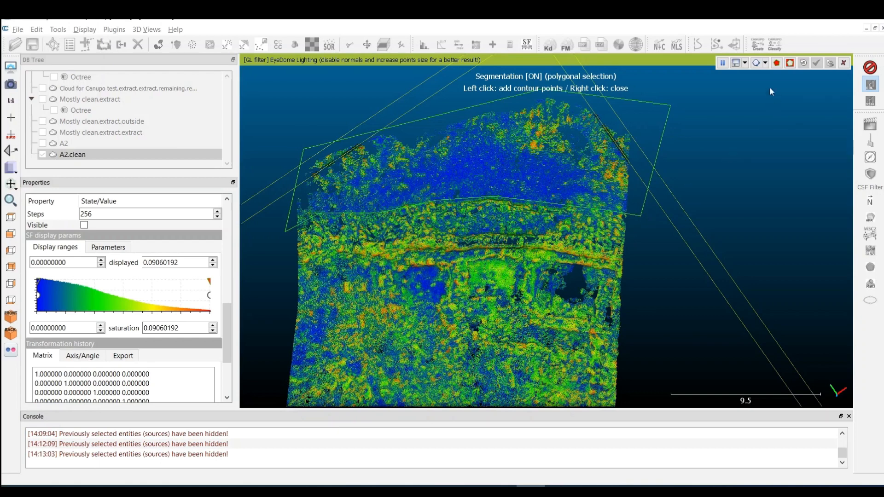
left_click(778, 63)
left_click(816, 62)
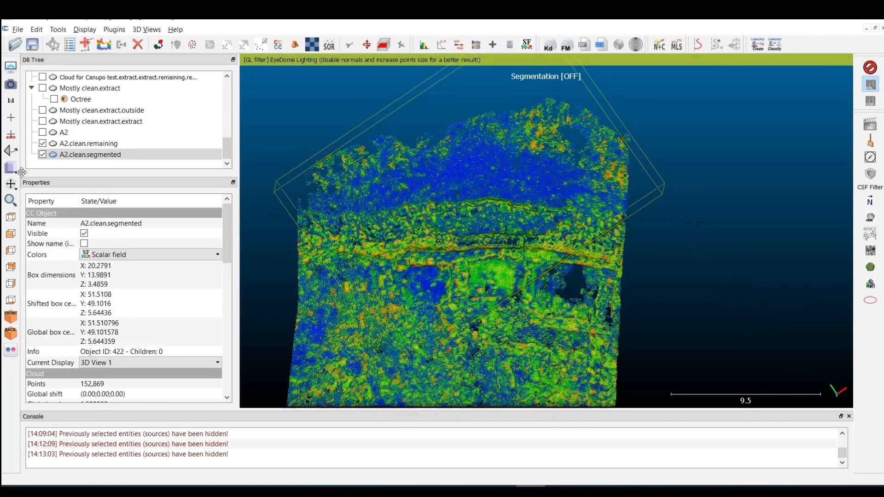
- Hide and delete the A2.clean.segmented cloud
left_click(42, 154)
right_click(72, 154)
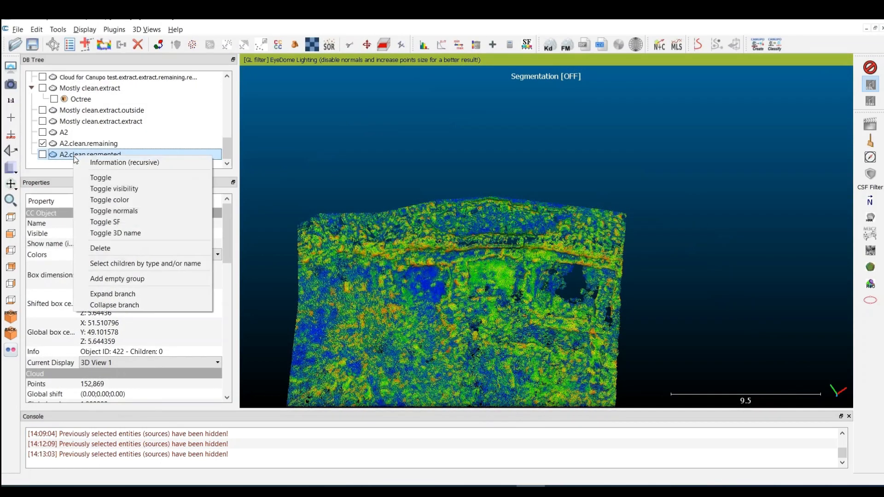
left_click(118, 250)
- Start computing normals for A2.clean.remaining and choose Quadric as the local surface model
left_click(111, 153)
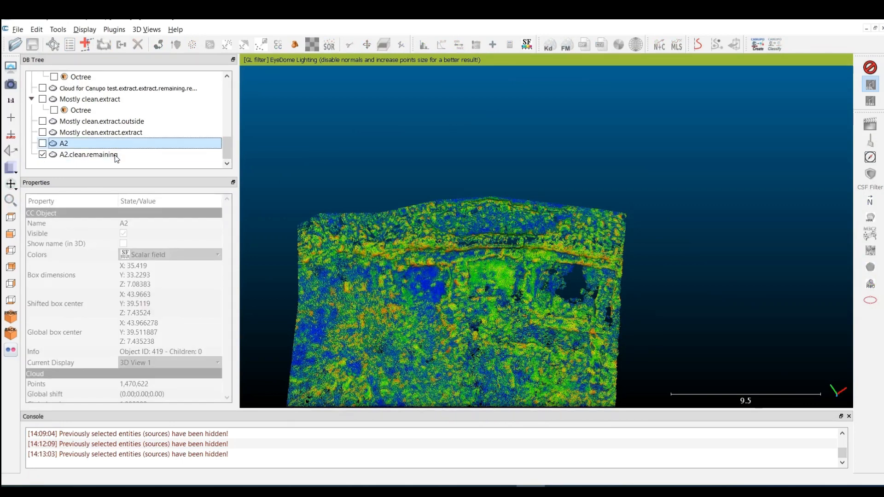
left_click_drag(546, 358, 584, 211)
left_click_drag(588, 256, 516, 221)
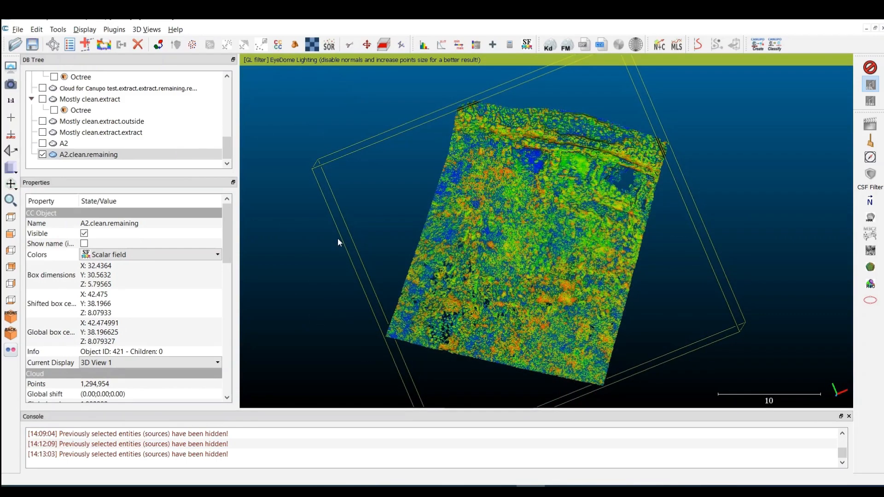
left_click(42, 30)
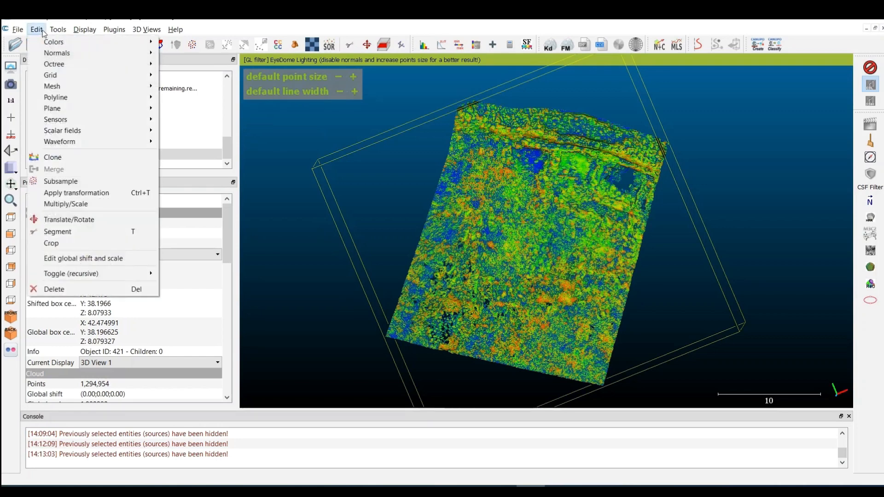
mouse_move(147, 53)
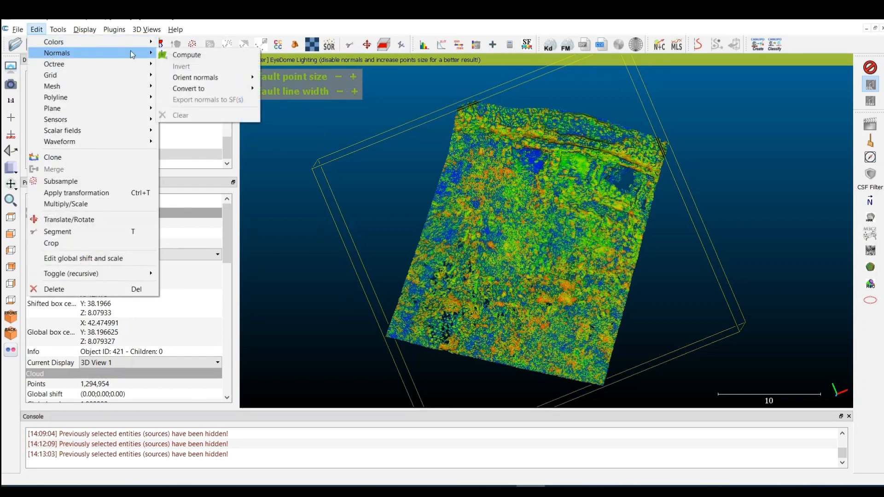
left_click(186, 56)
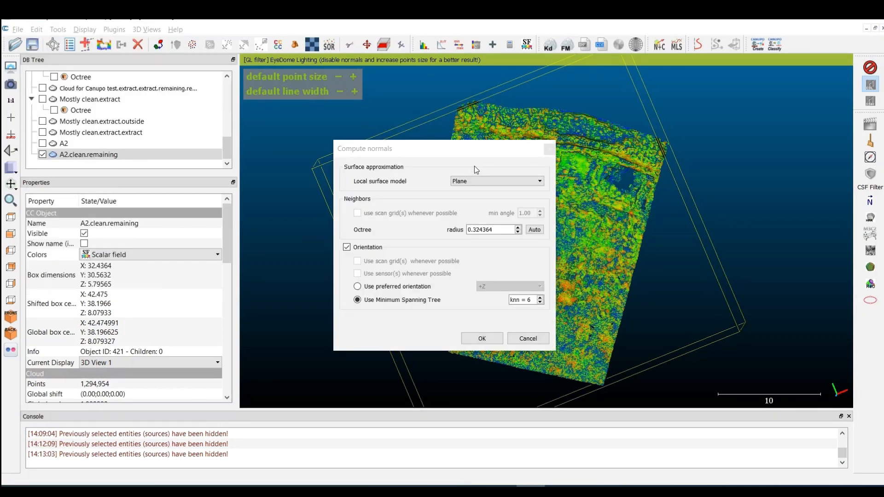
left_click(478, 181)
left_click(479, 195)
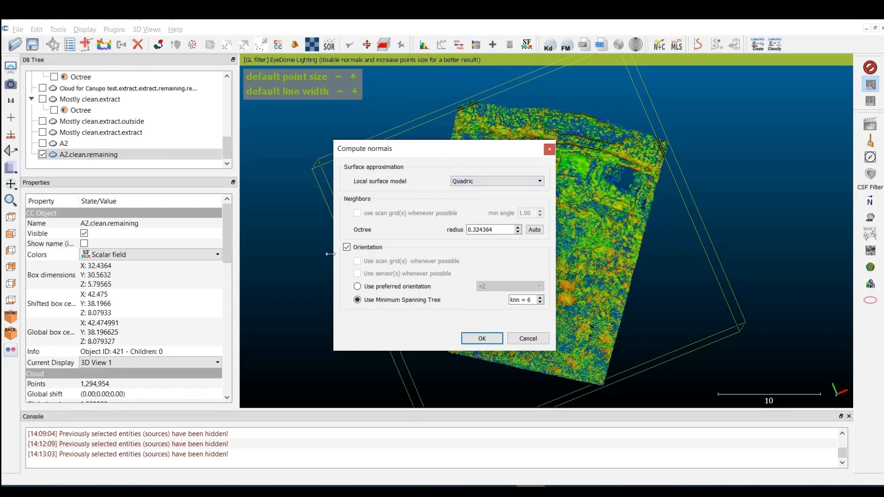
- Compute the normals of A2.clean.remaining with the Quadric model, an automatic radius of 0.055478 and preferred orientation +Z
left_click(534, 230)
left_click(533, 182)
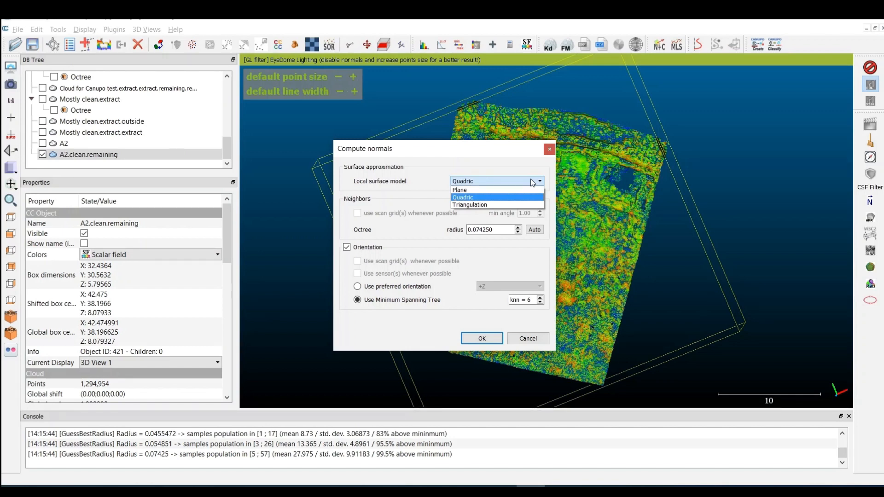
left_click(479, 196)
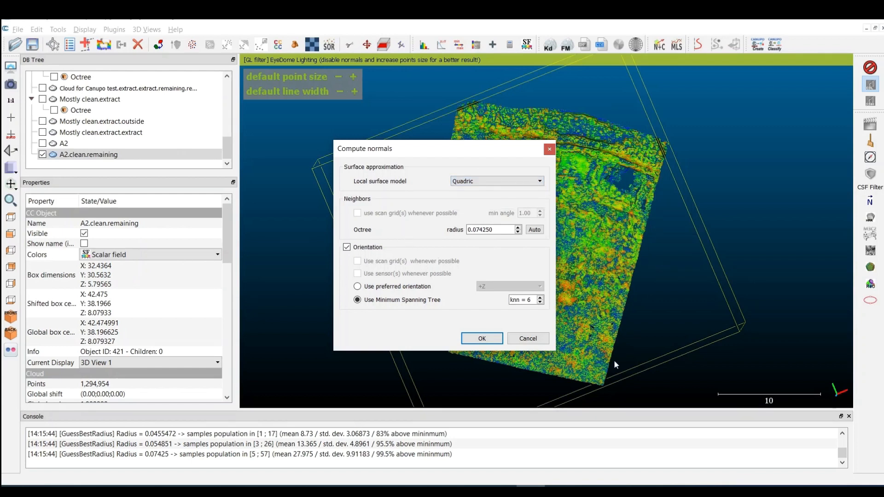
left_click(535, 229)
left_click(539, 230)
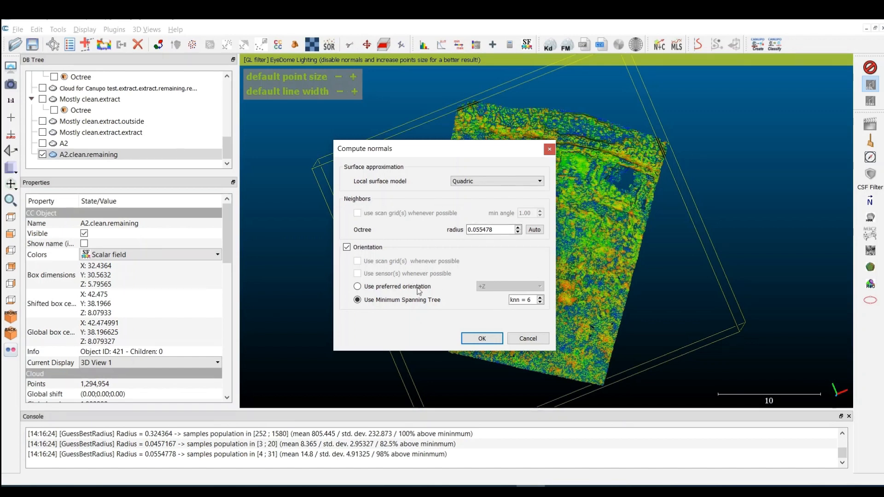
left_click(358, 286)
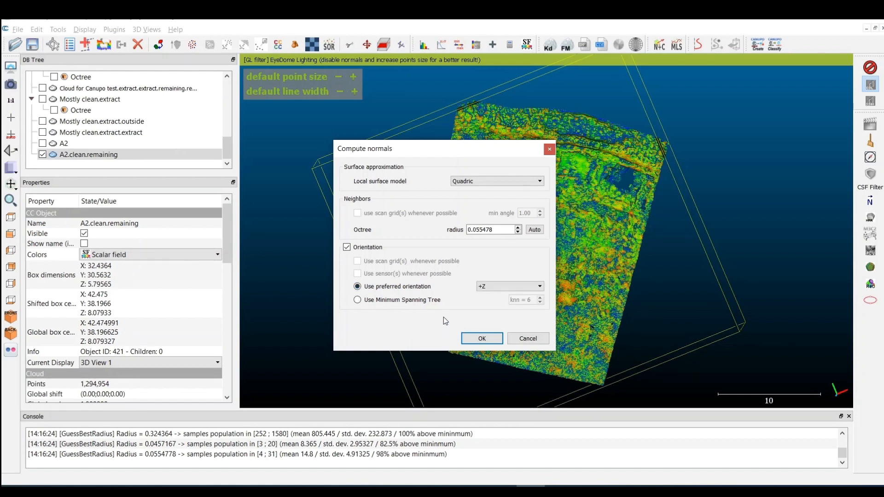
left_click(482, 339)
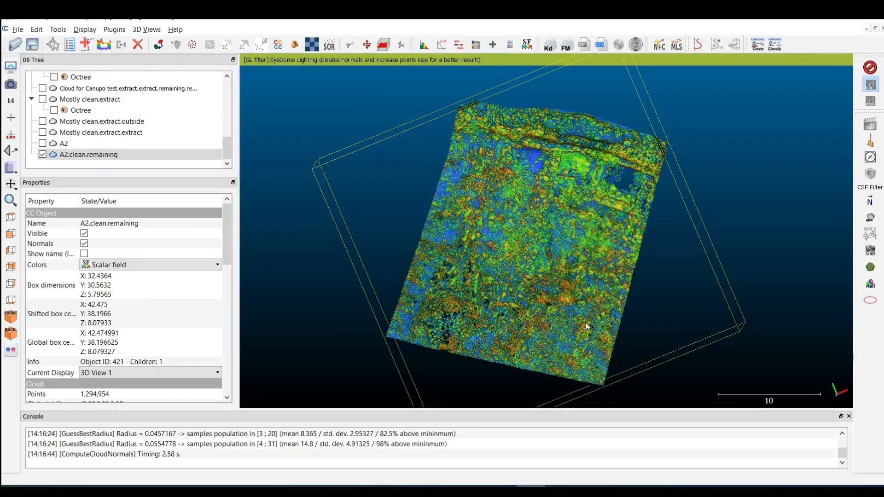
scroll(548, 328, "up", 6)
right_click_drag(540, 333, 541, 279)
left_click_drag(535, 270, 535, 187)
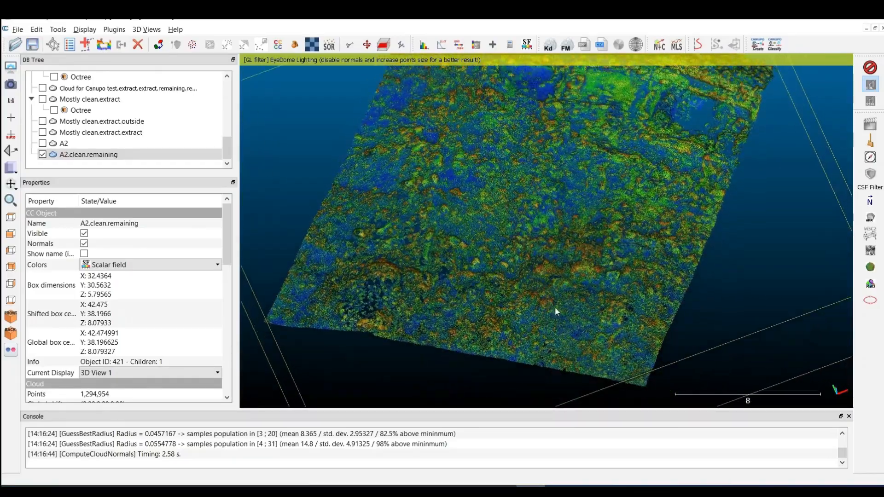
left_click_drag(582, 326, 596, 222)
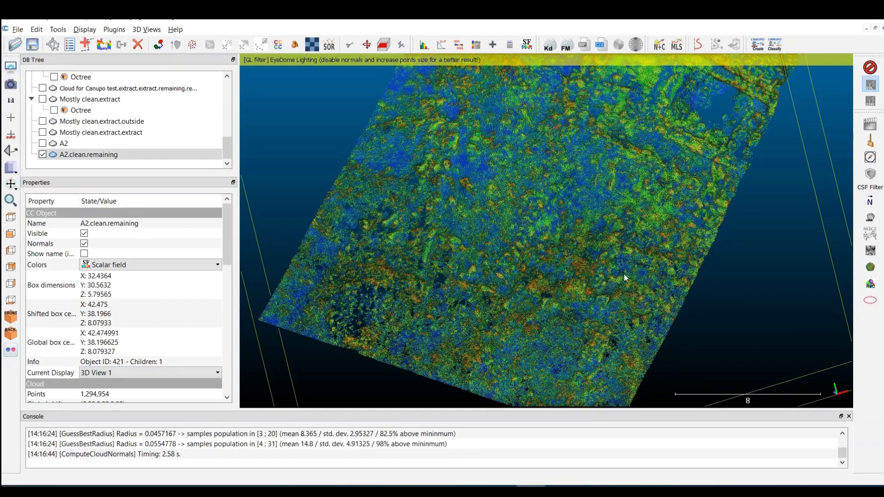
left_click_drag(564, 304, 577, 283)
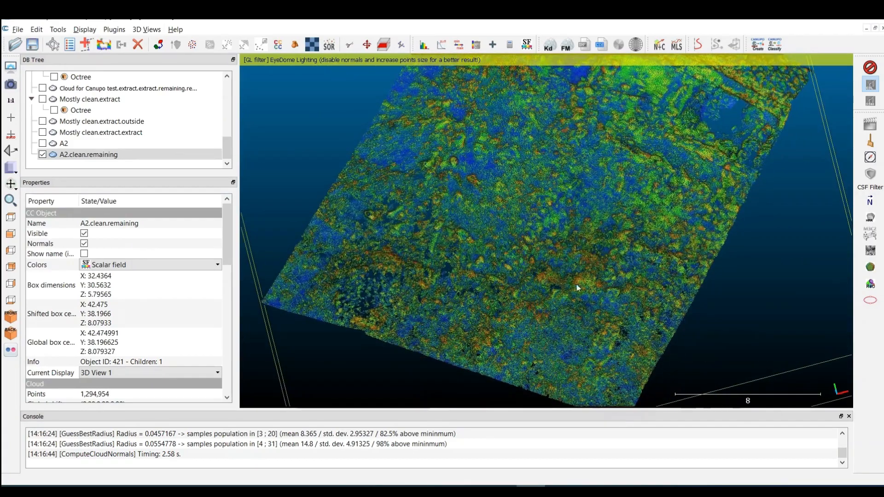
- Select all entities from slice1 - Cloud.remaining to A2.clean.remaining and save them together, overwriting the existing file
left_click(39, 44)
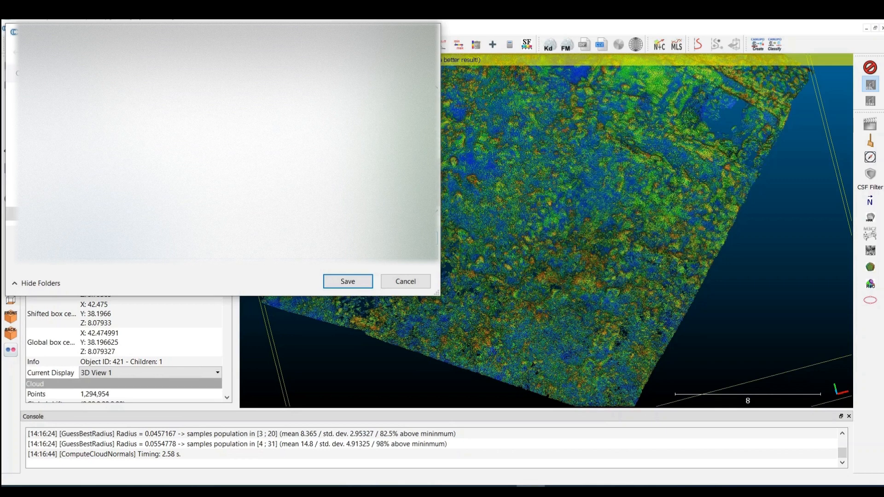
left_click(405, 281)
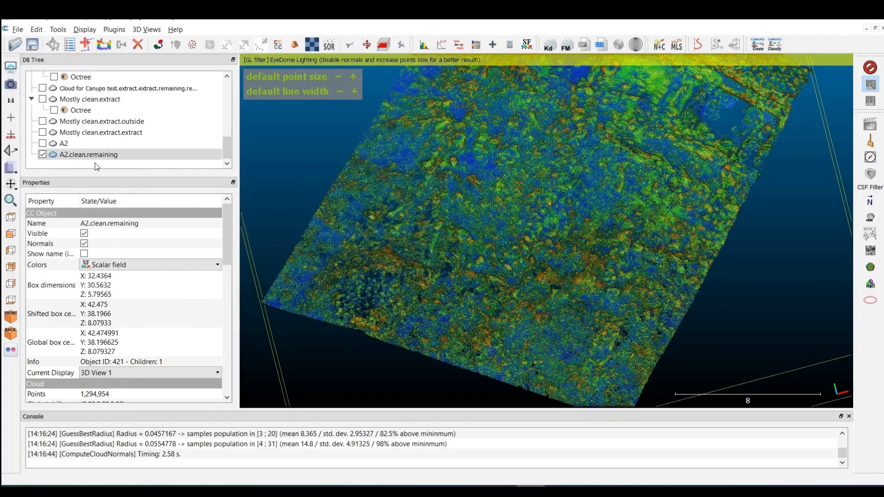
scroll(133, 151, "up", 5)
left_click(171, 155, "shift")
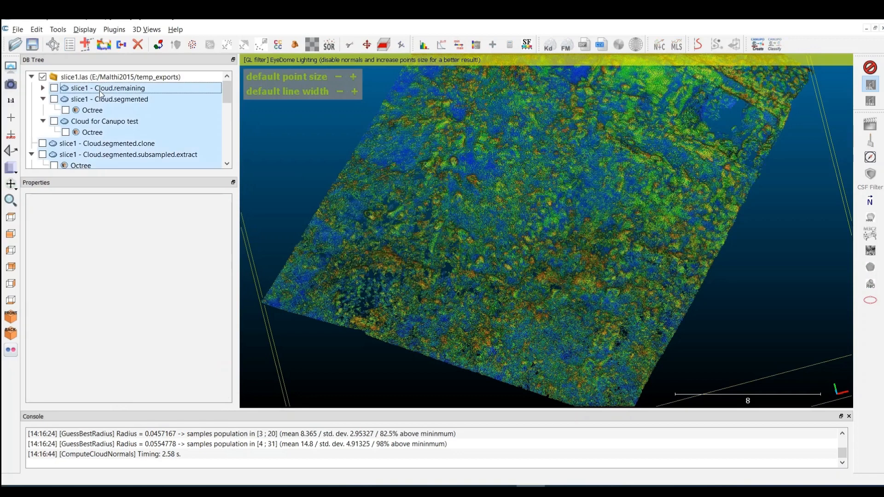
scroll(138, 129, "down", 5)
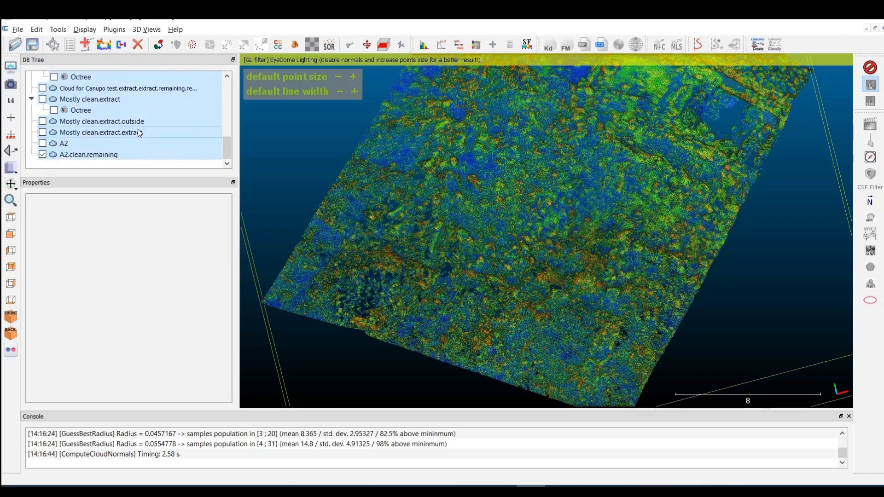
left_click(32, 45)
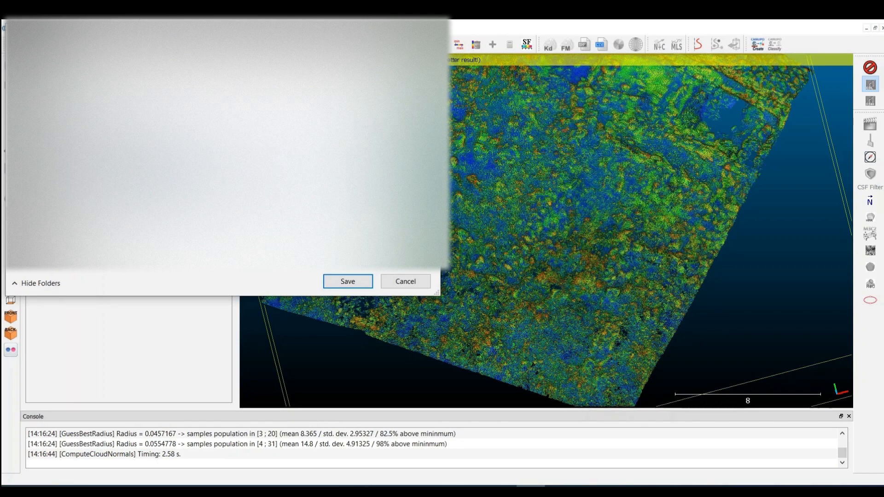
left_click(335, 283)
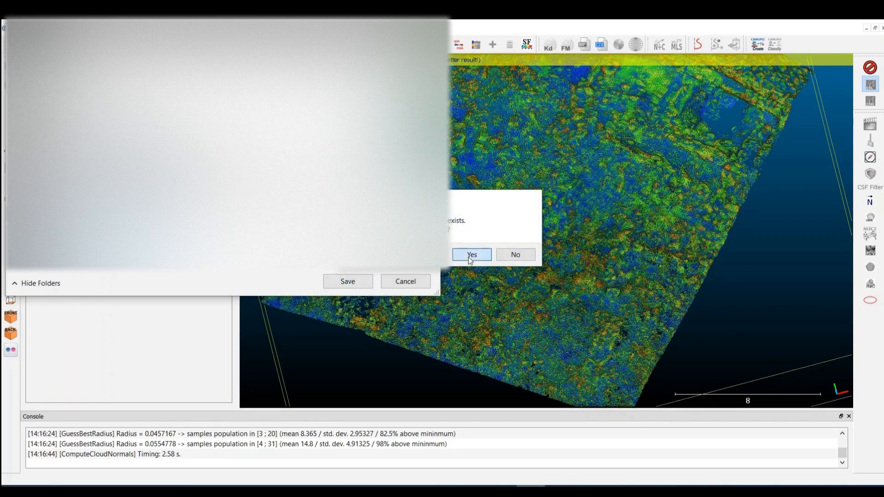
left_click(469, 257)
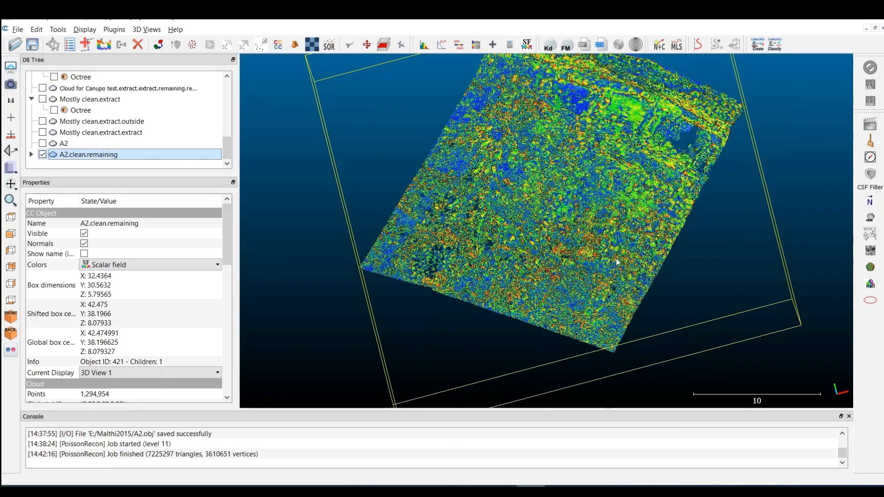
- Run a PoissonRecon surface reconstruction on A2.clean.remaining with octree depth 11, Neumann boundary and density output as a scalar field
left_click(113, 31)
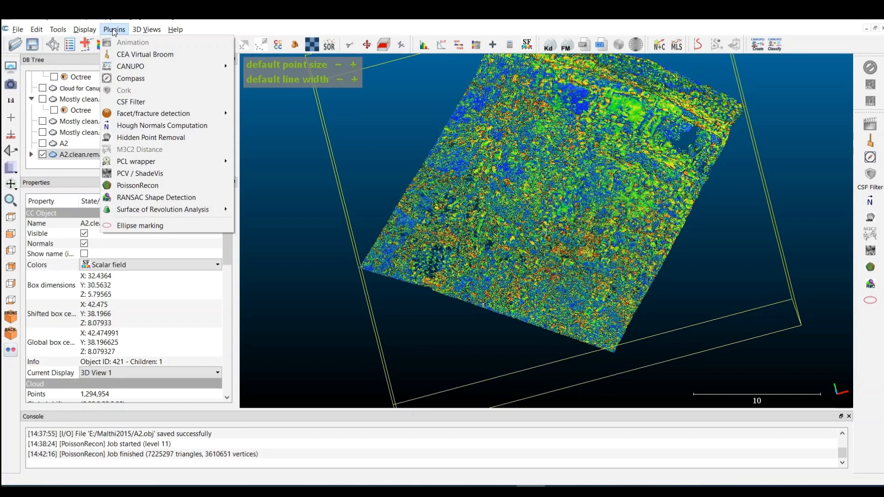
left_click(138, 185)
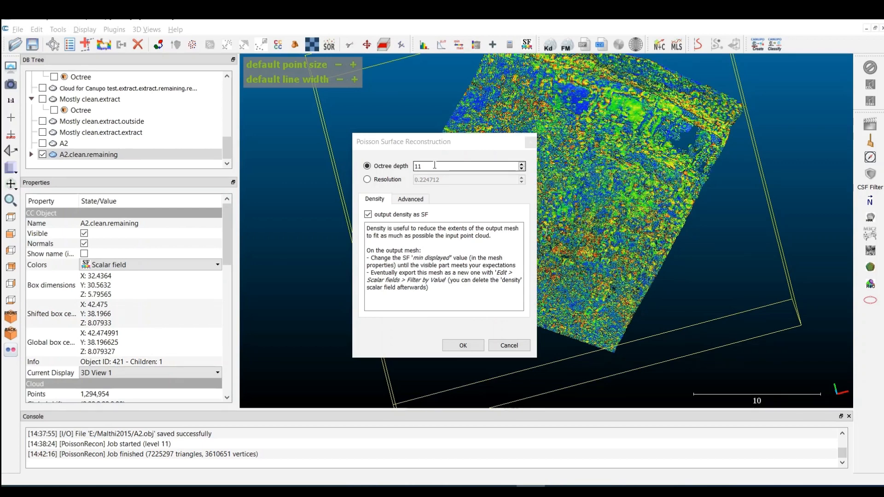
left_click(434, 165)
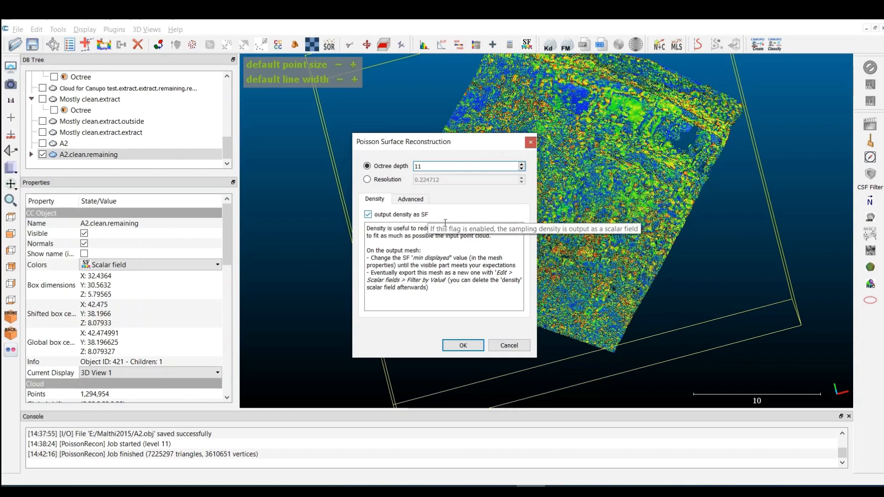
left_click(409, 200)
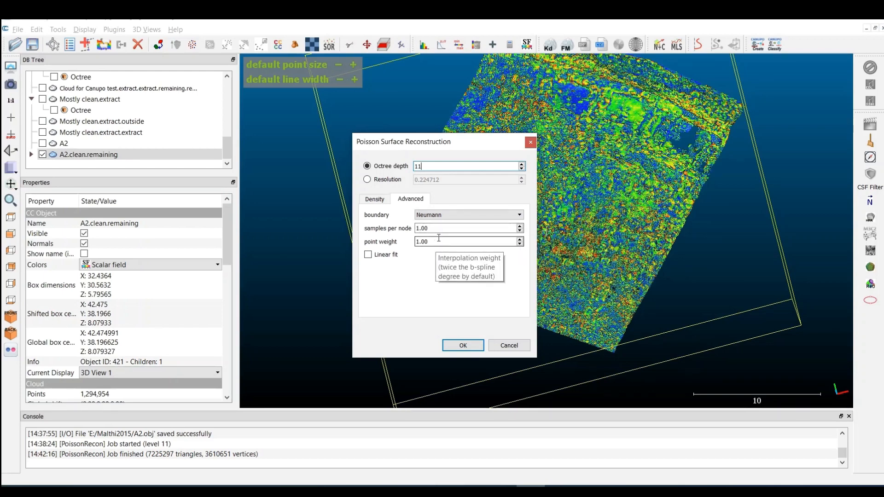
key("alt+Tab")
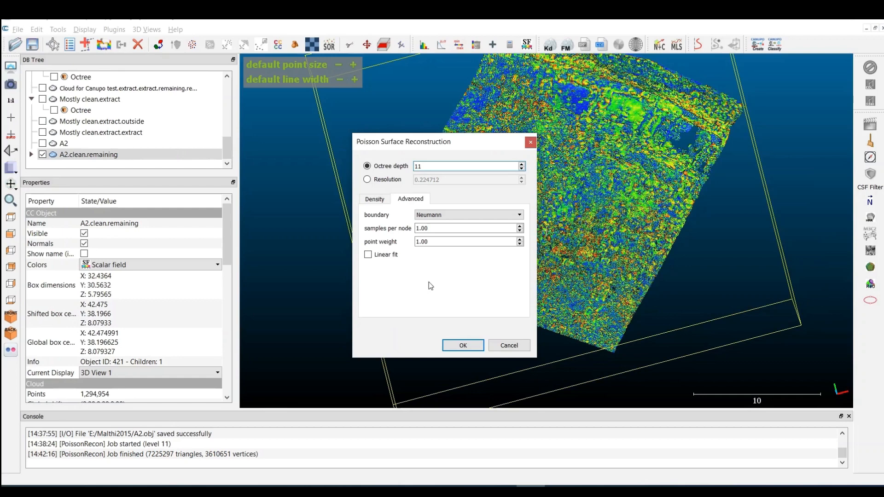
left_click(372, 200)
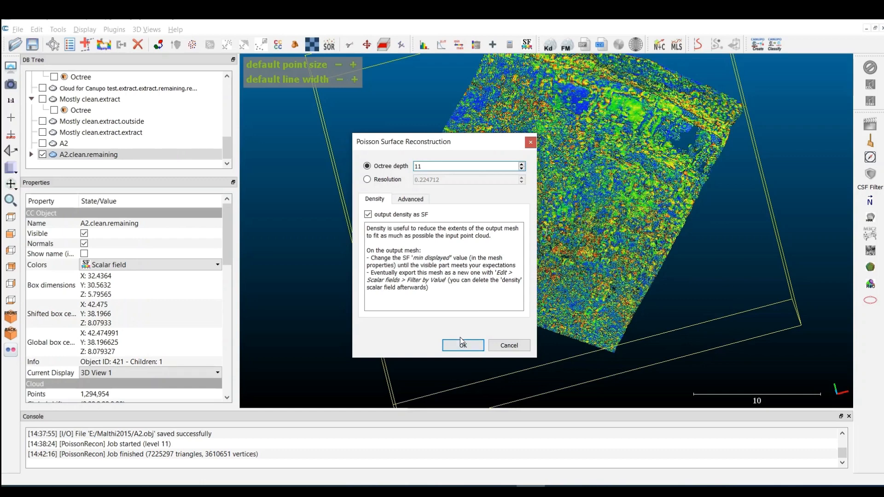
left_click(471, 346)
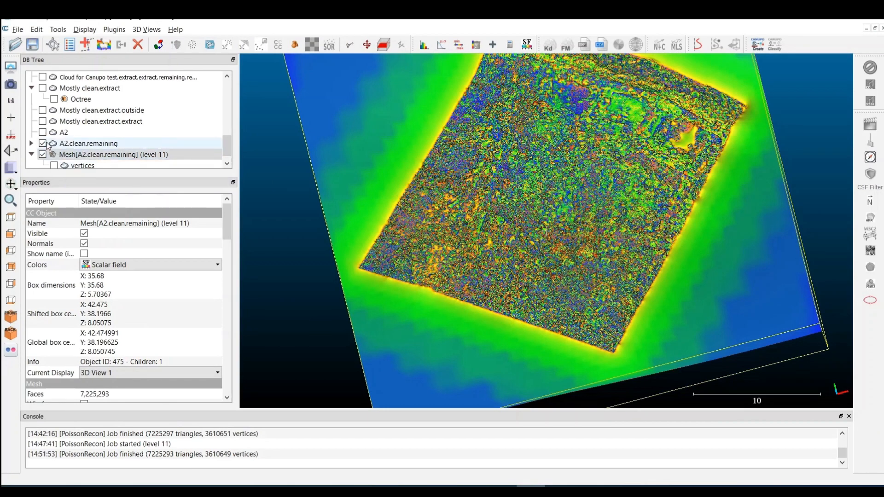
- Hide the A2.clean.remaining cloud and inspect the reconstructed level 11 mesh on its own
left_click(42, 144)
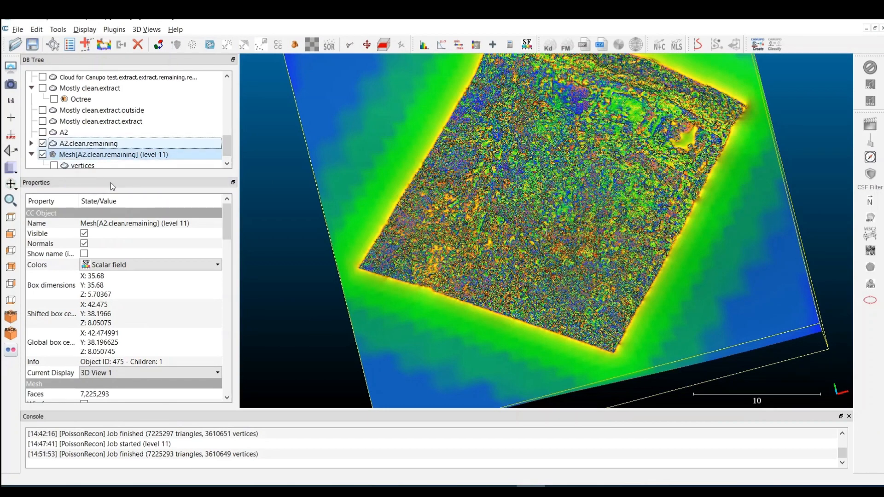
key("space")
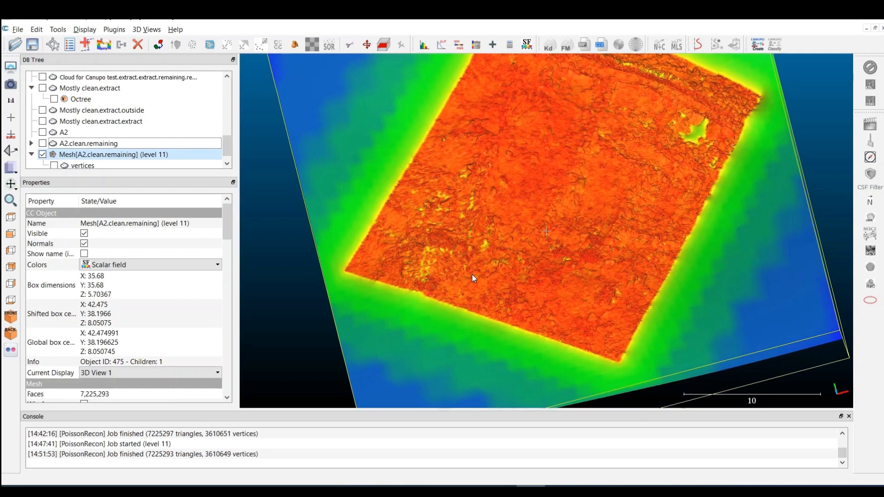
scroll(491, 281, "up", 2)
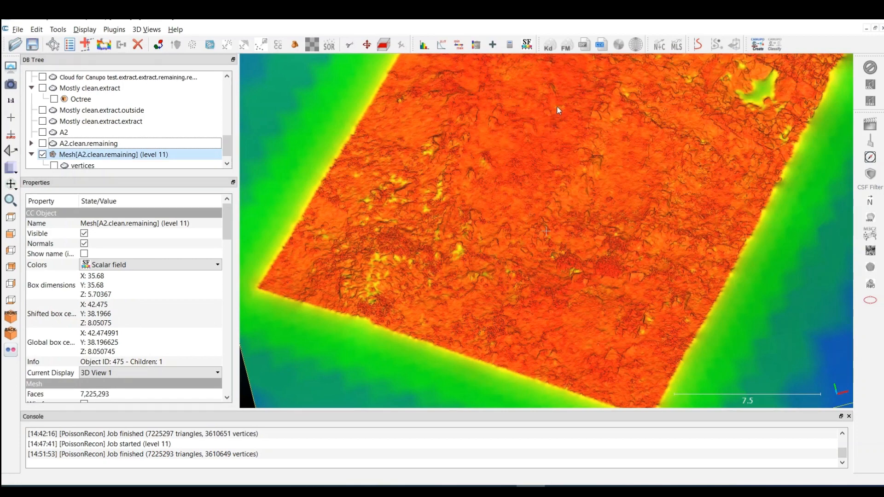
left_click_drag(557, 111, 492, 248)
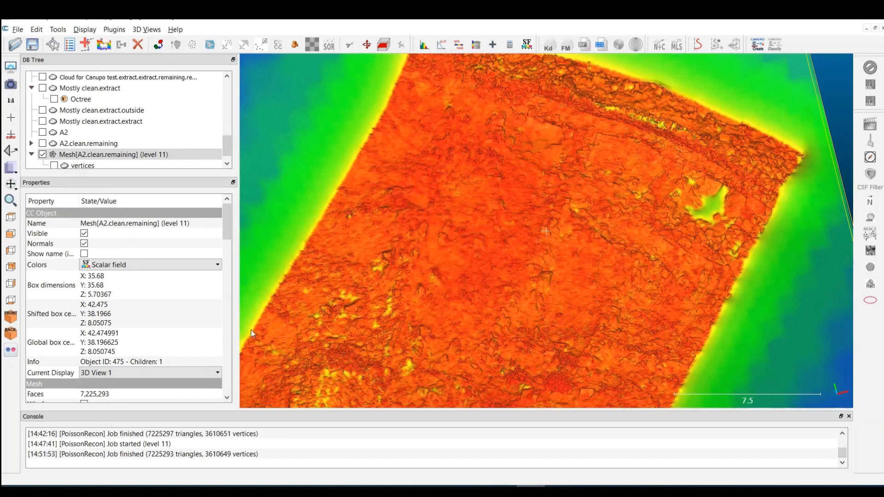
- Raise the mesh's minimum displayed Density value to about 8.464 to hide the low-density surface beyond the terrain's edges
scroll(225, 318, "down", 5)
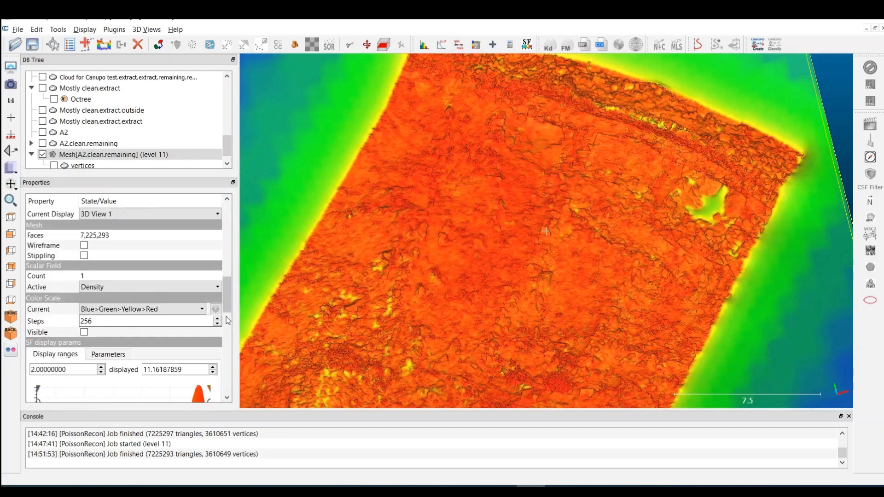
left_click_drag(225, 300, 225, 344)
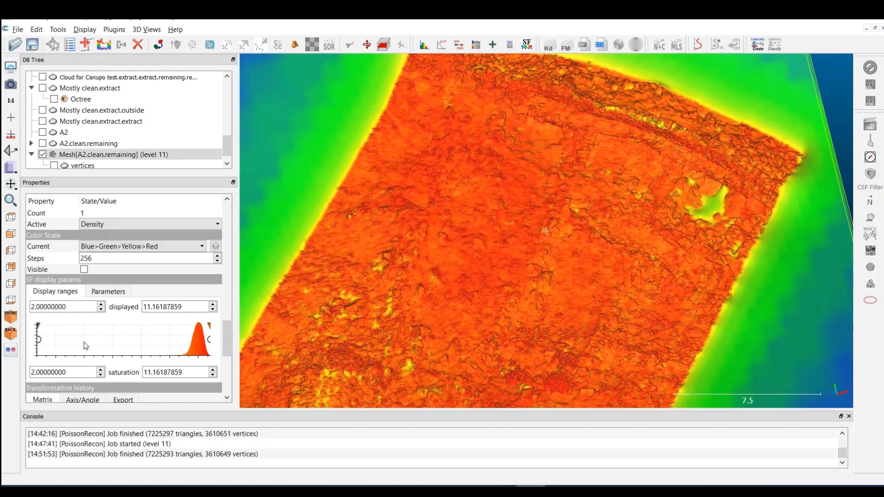
left_click(137, 343)
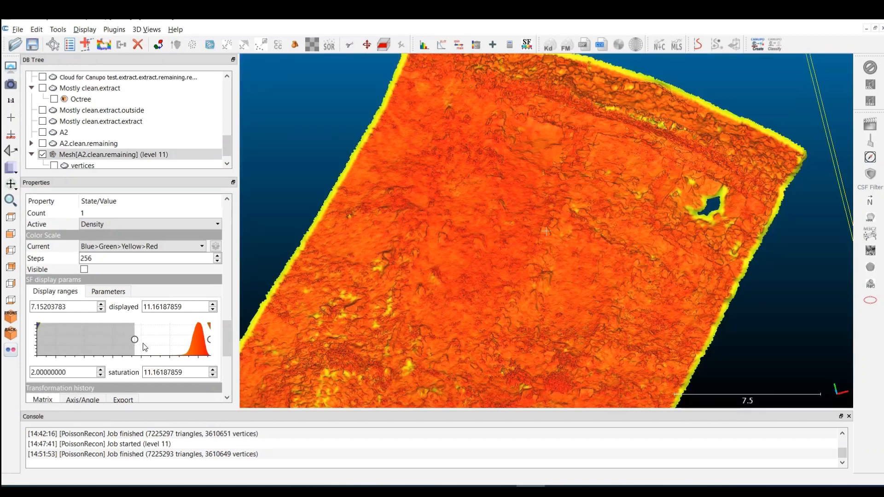
mouse_move(160, 348)
left_mouse_down()
mouse_move(170, 345)
mouse_move(160, 346)
left_mouse_up()
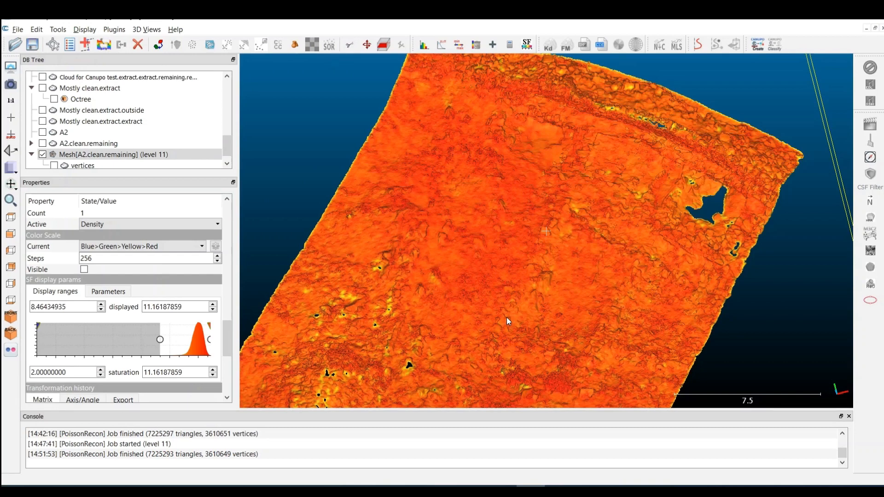
scroll(506, 317, "down", 1)
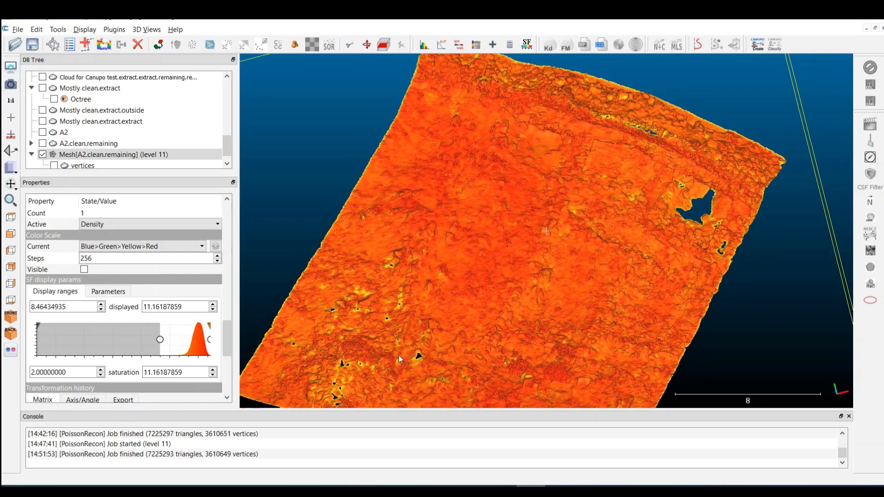
scroll(428, 331, "down", 2)
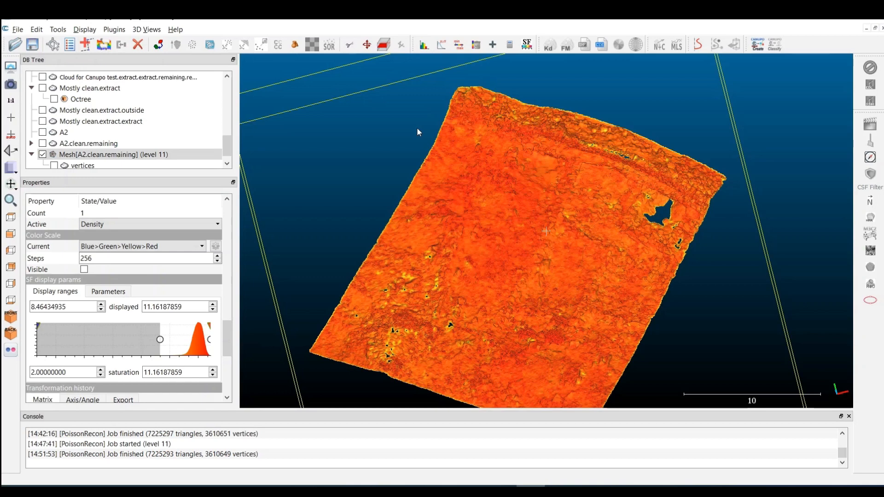
- Filter the level 11 mesh by Density value over the range 8.46434975 to 11.16187859, splitting it into inside and outside parts
mouse_move(265, 119)
left_click(46, 29)
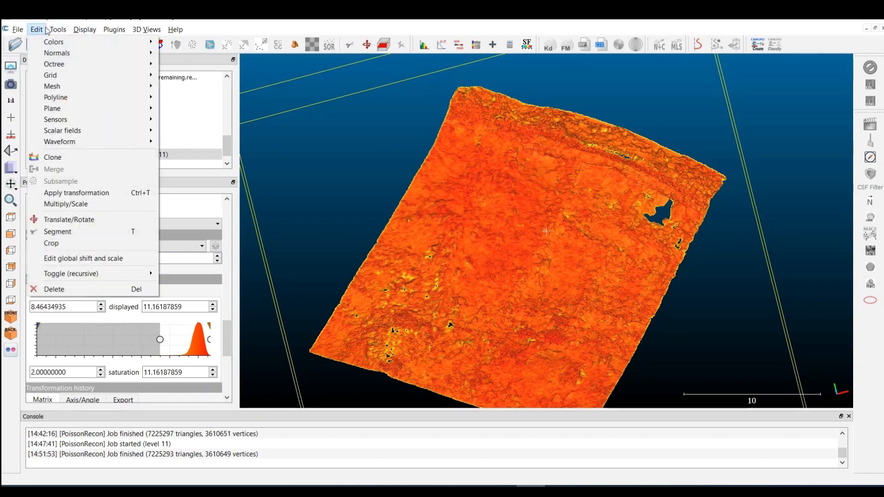
mouse_move(56, 30)
mouse_move(134, 130)
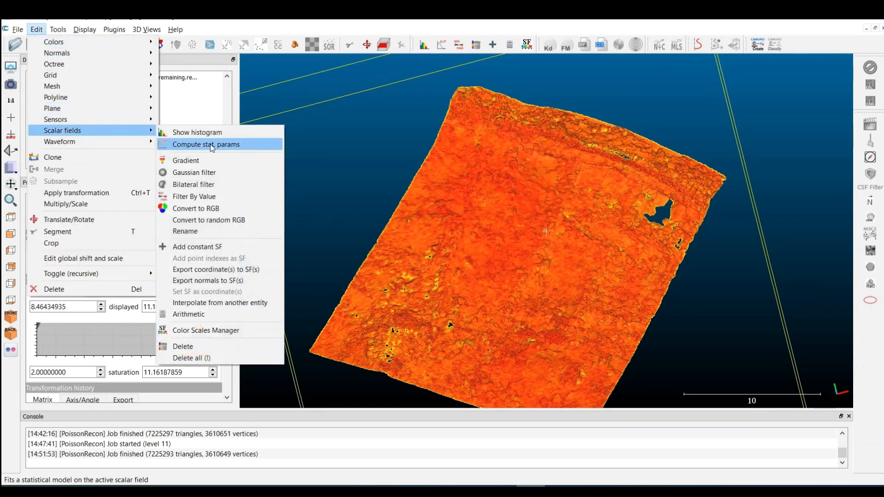
left_click(219, 202)
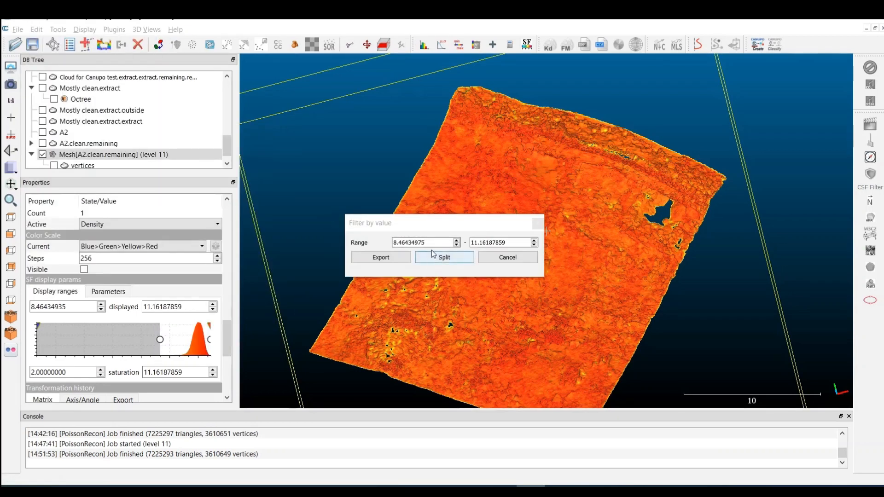
left_click(506, 256)
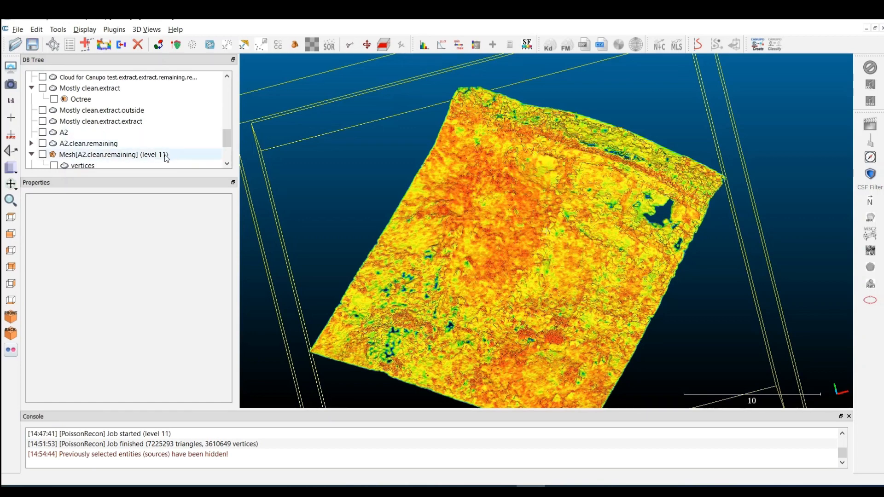
- Toggle the display of the two split meshes to compare them, leaving only the level 11 .part mesh shown and selected
scroll(227, 142, "down", 2)
left_click(43, 121)
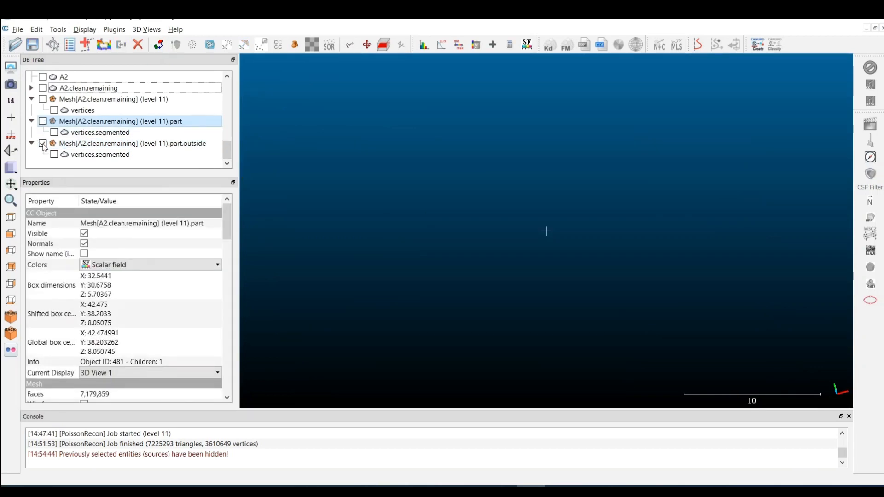
key("space")
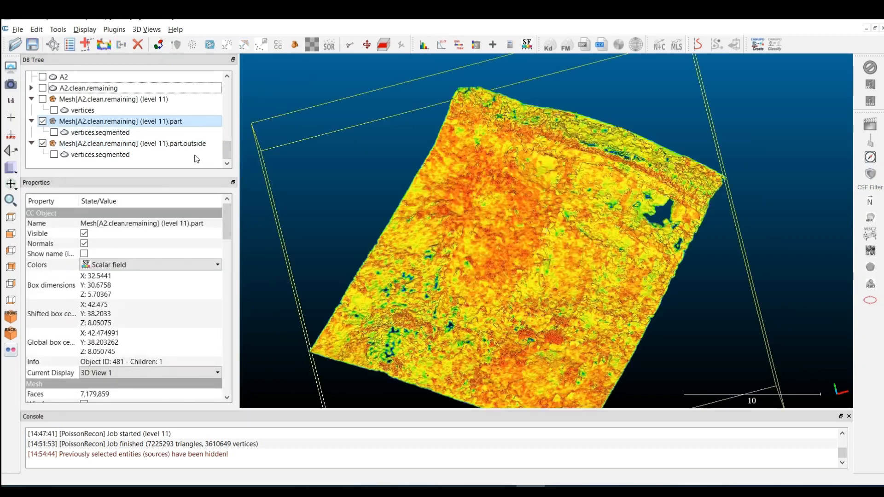
left_click(181, 123)
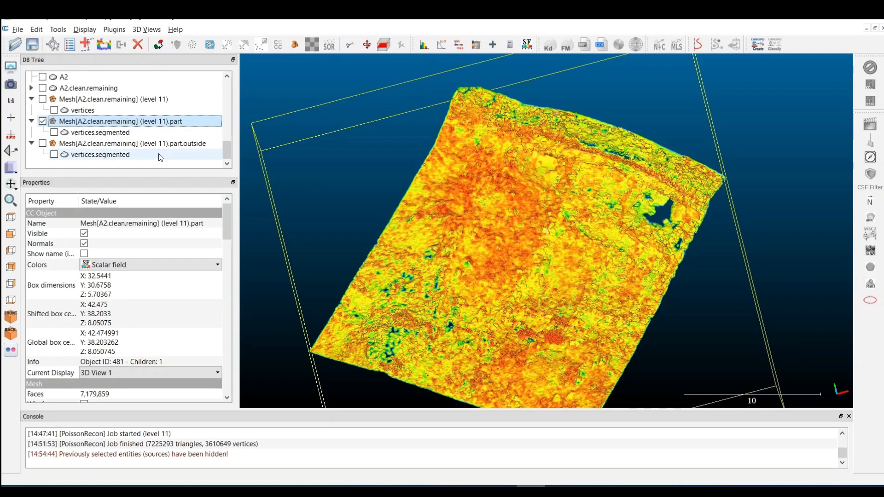
mouse_move(228, 155)
left_mouse_down()
mouse_move(228, 85)
mouse_move(233, 165)
left_mouse_up()
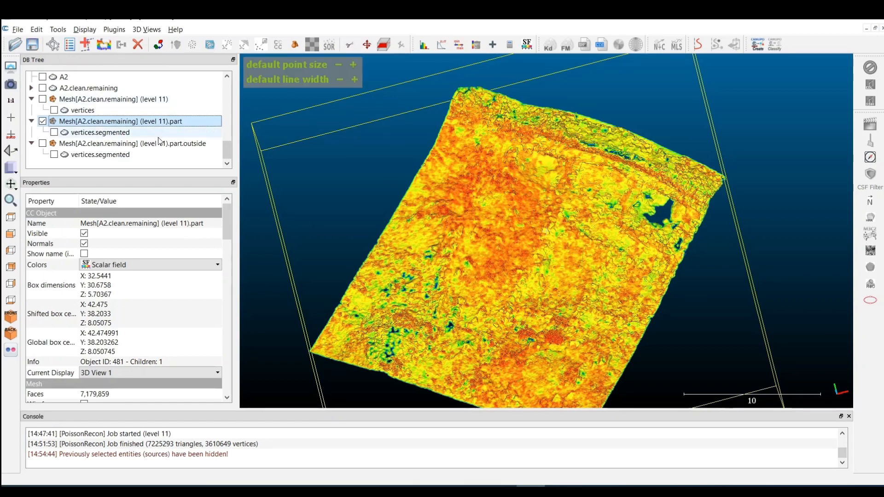
- Save the filtered .part mesh as the OBJ mesh A2.obj in the Malthi2015 folder, replacing the existing file
left_click(32, 44)
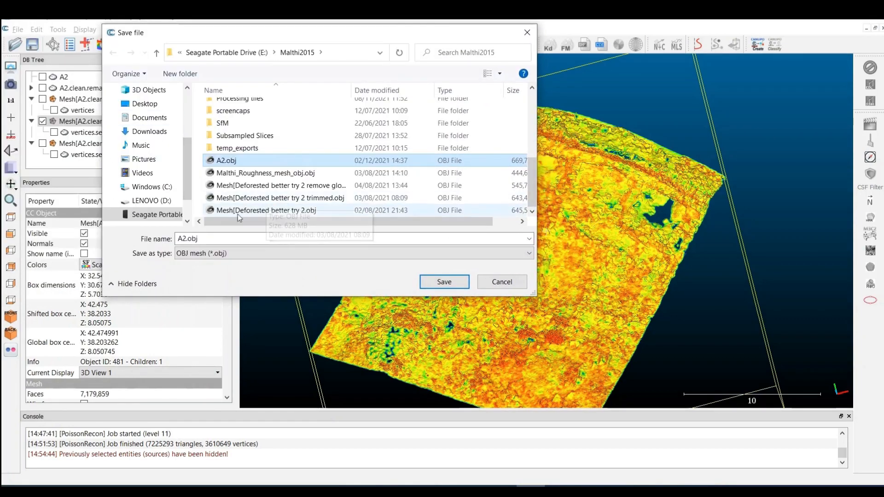
left_click(223, 253)
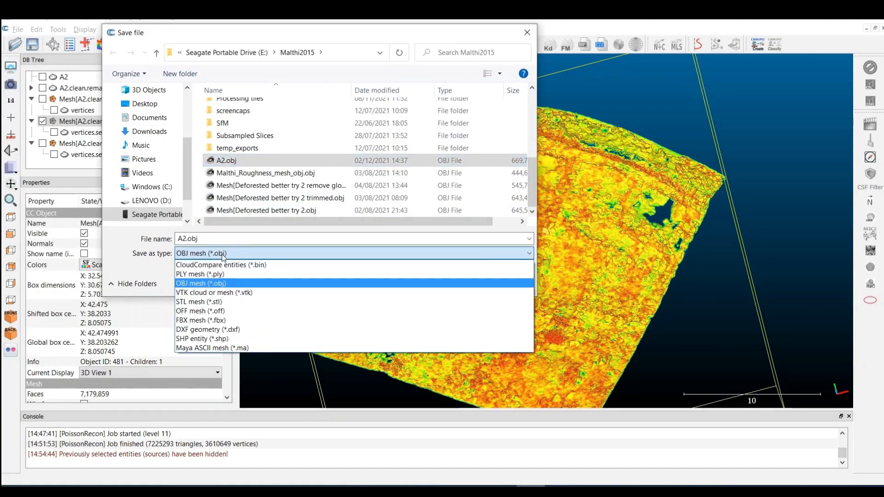
left_click(223, 255)
left_click(204, 239)
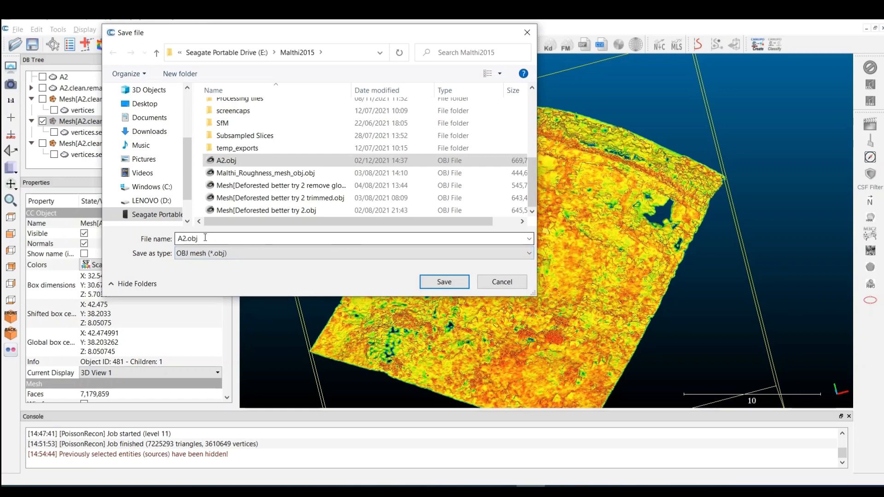
left_click(444, 282)
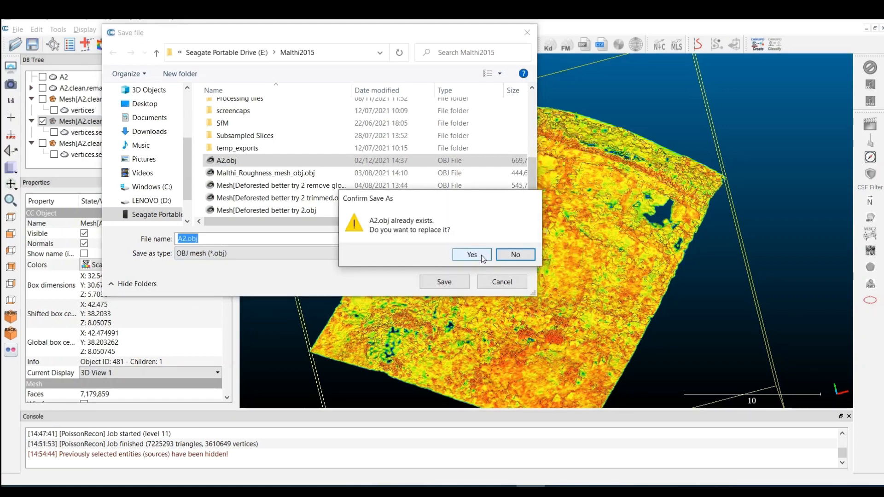
left_click(473, 255)
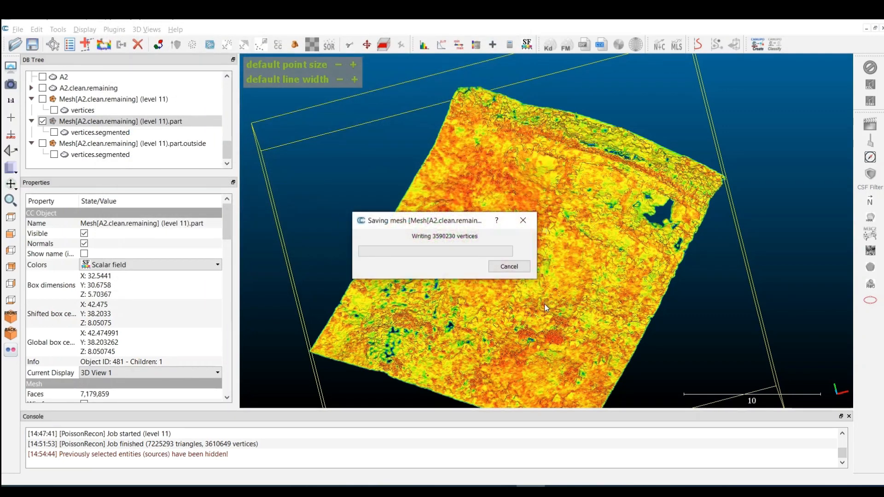